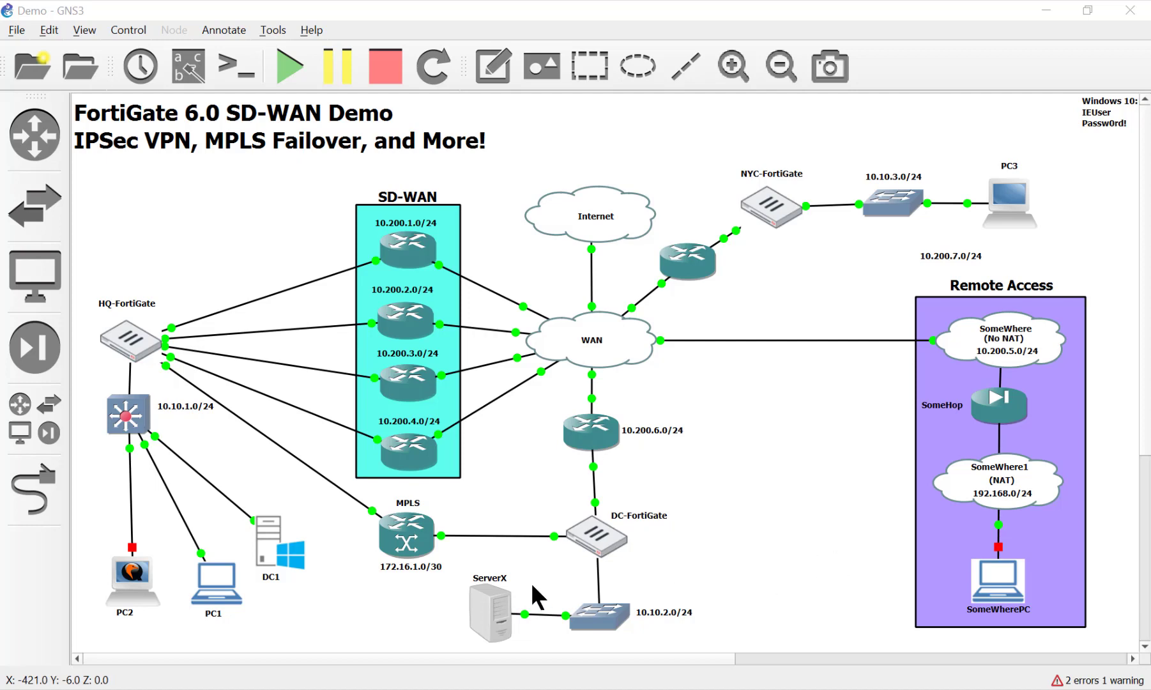
Step: Add a webterm appliance from the full device list onto the canvas
click(26, 428)
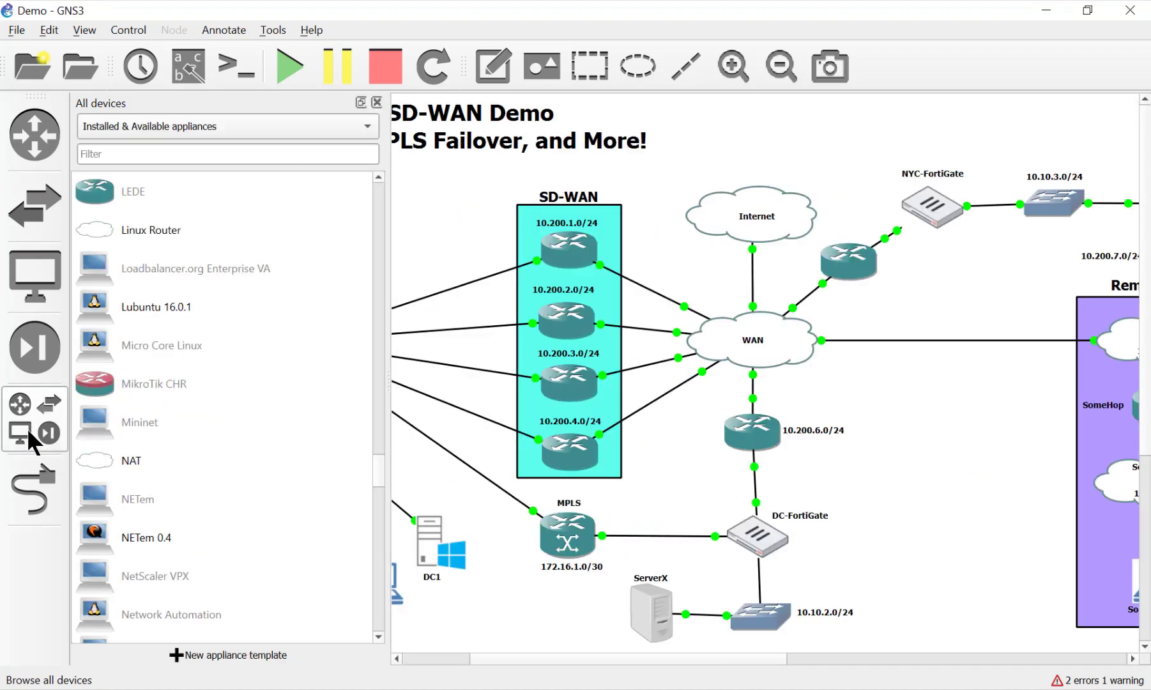
scroll(233, 429, down, 12)
scroll(241, 430, down, 5)
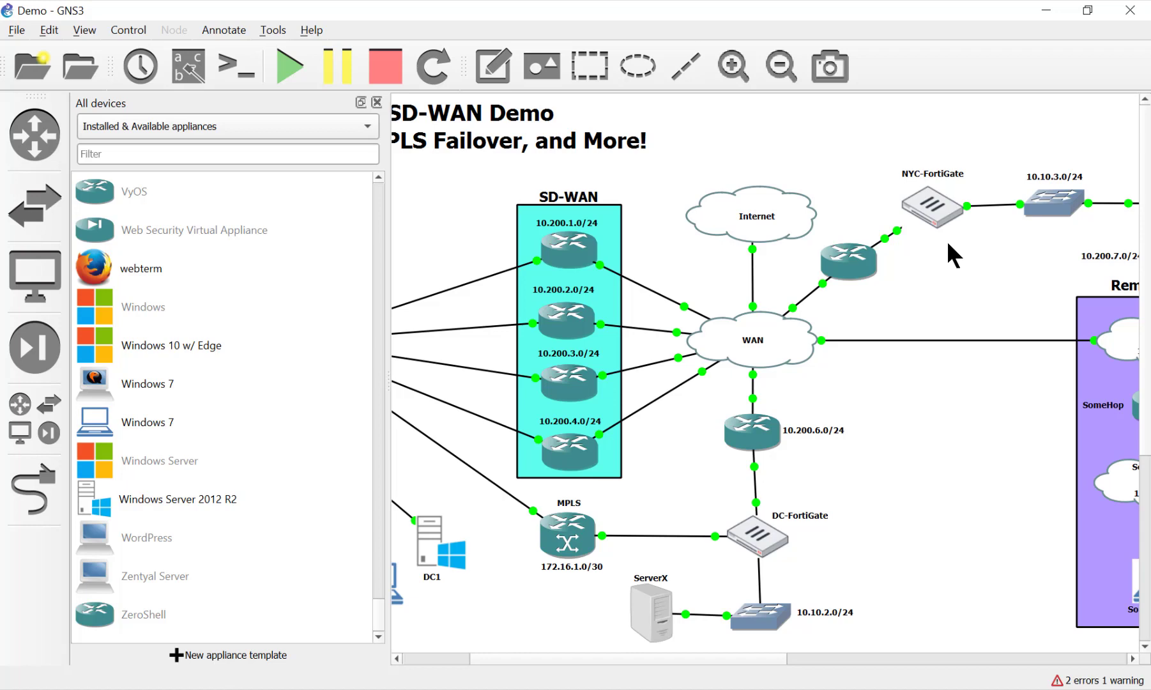
scroll(318, 464, up, 4)
scroll(318, 464, down, 3)
drag(151, 387, 971, 649)
drag(123, 382, 971, 535)
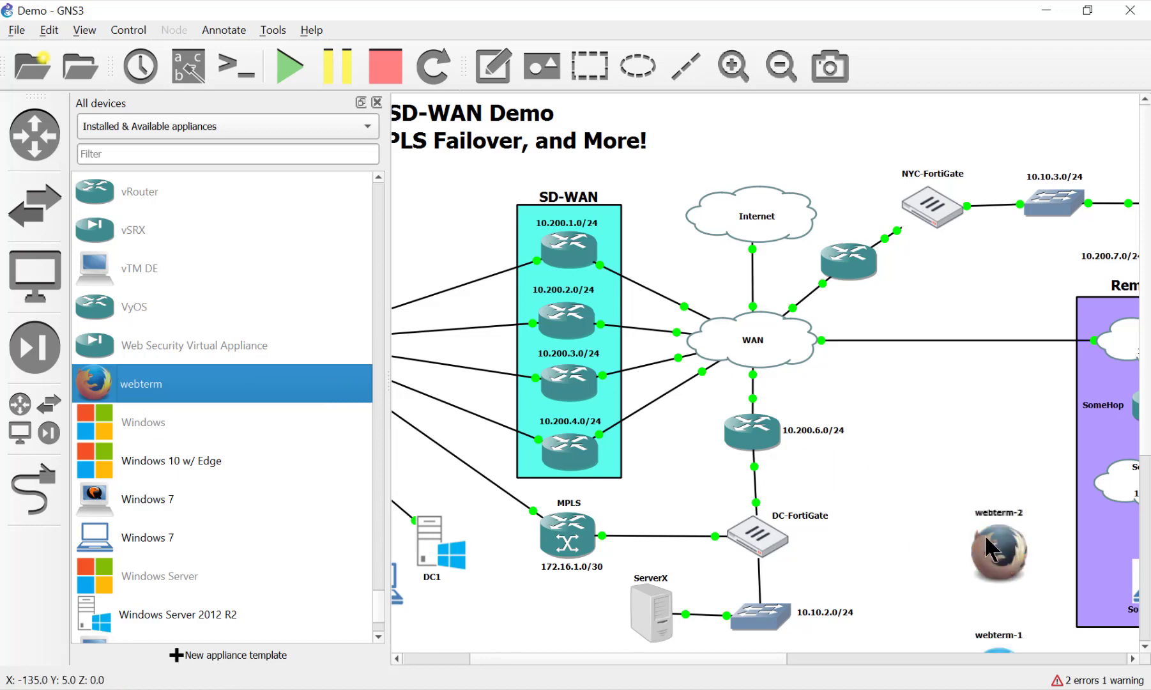
Step: Hide the device list, tidy the node labels, and choose Delete on webterm-2
click(377, 101)
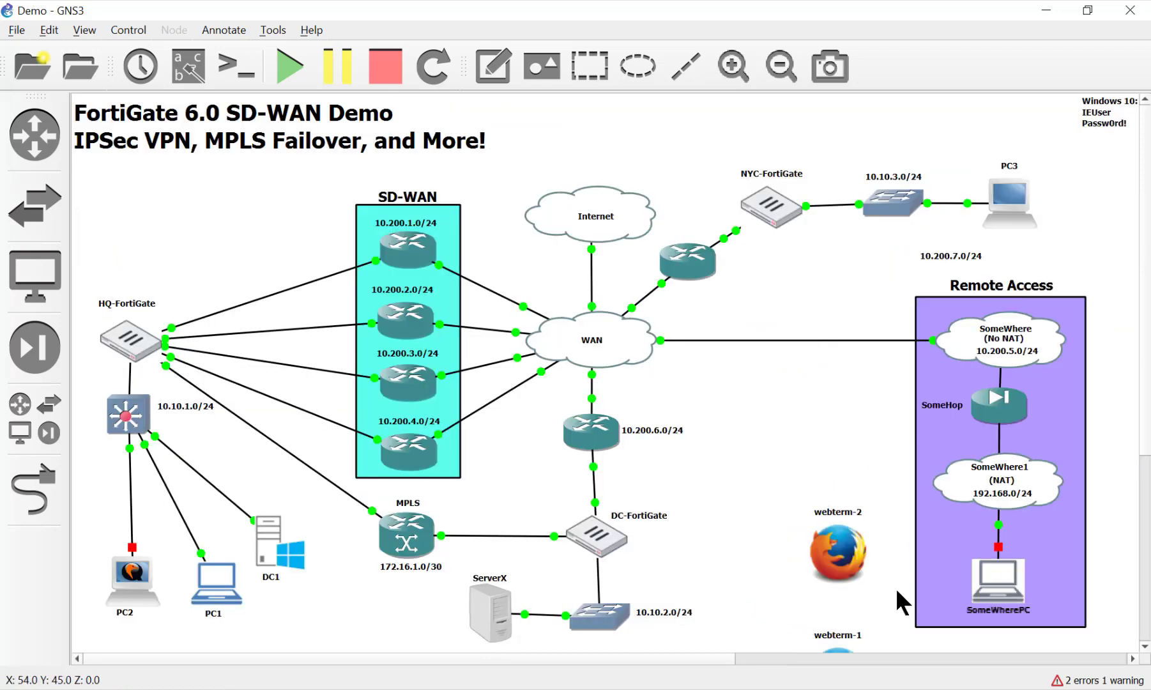
drag(840, 629, 759, 407)
scroll(841, 631, down, 2)
scroll(799, 498, up, 2)
drag(841, 559, 860, 450)
right_click(859, 451)
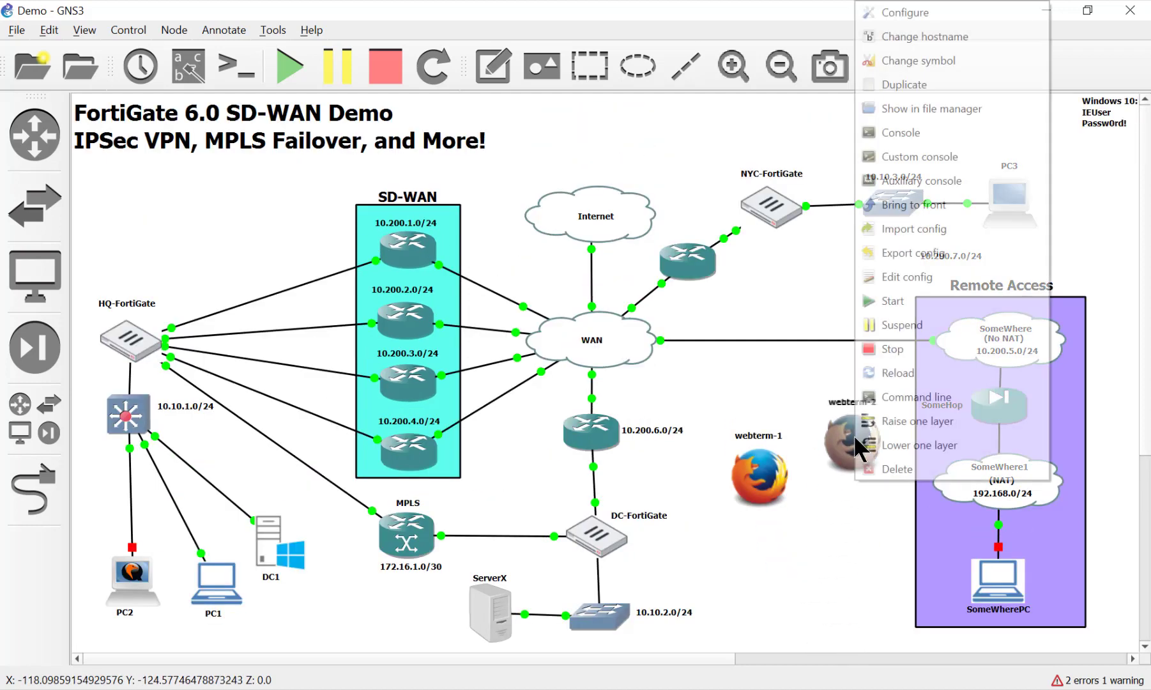
click(873, 465)
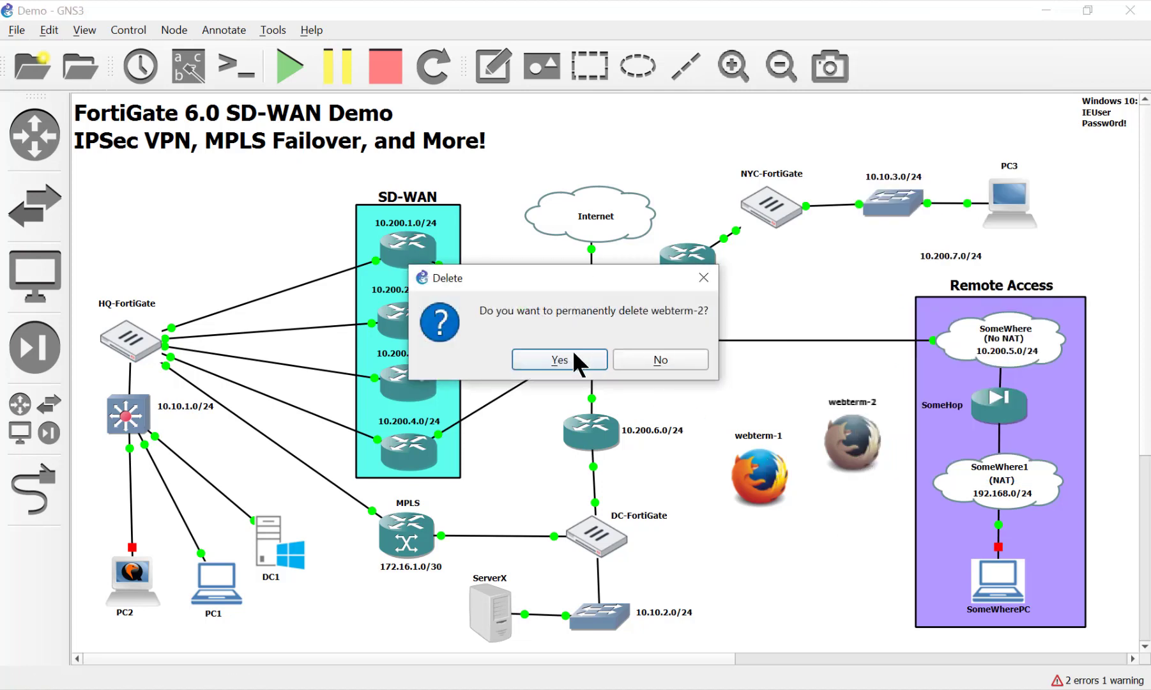
Step: Confirm deleting webterm-2 and settle webterm-1 just right of DC-FortiGate
click(573, 355)
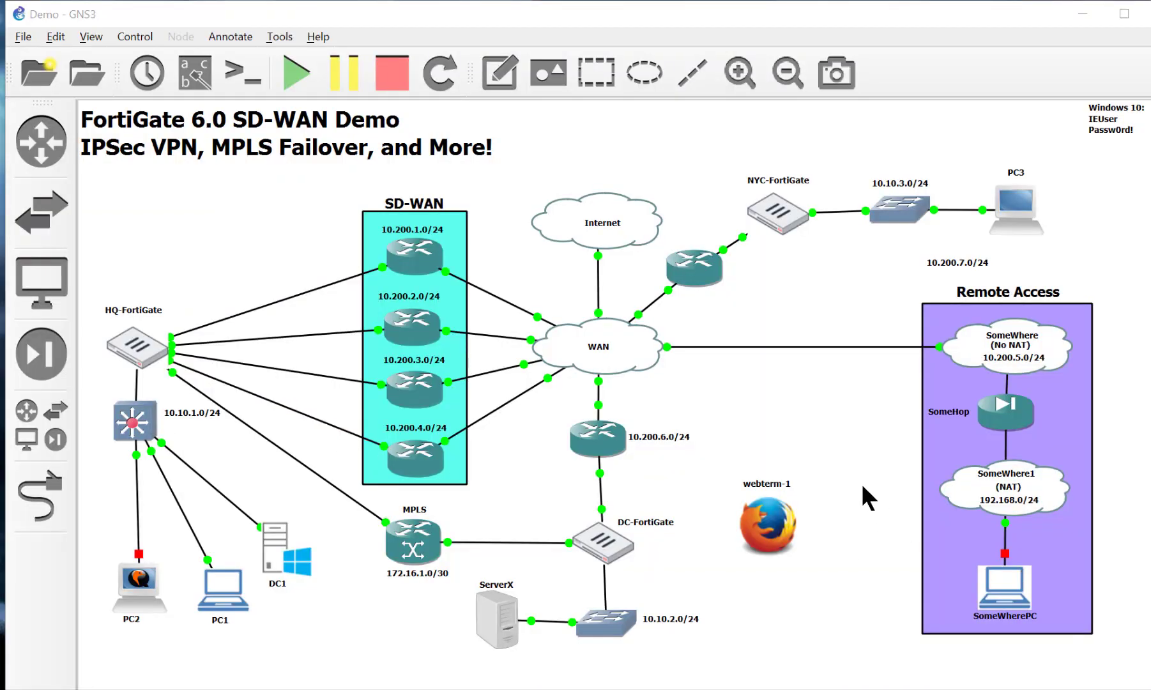
drag(767, 524, 778, 453)
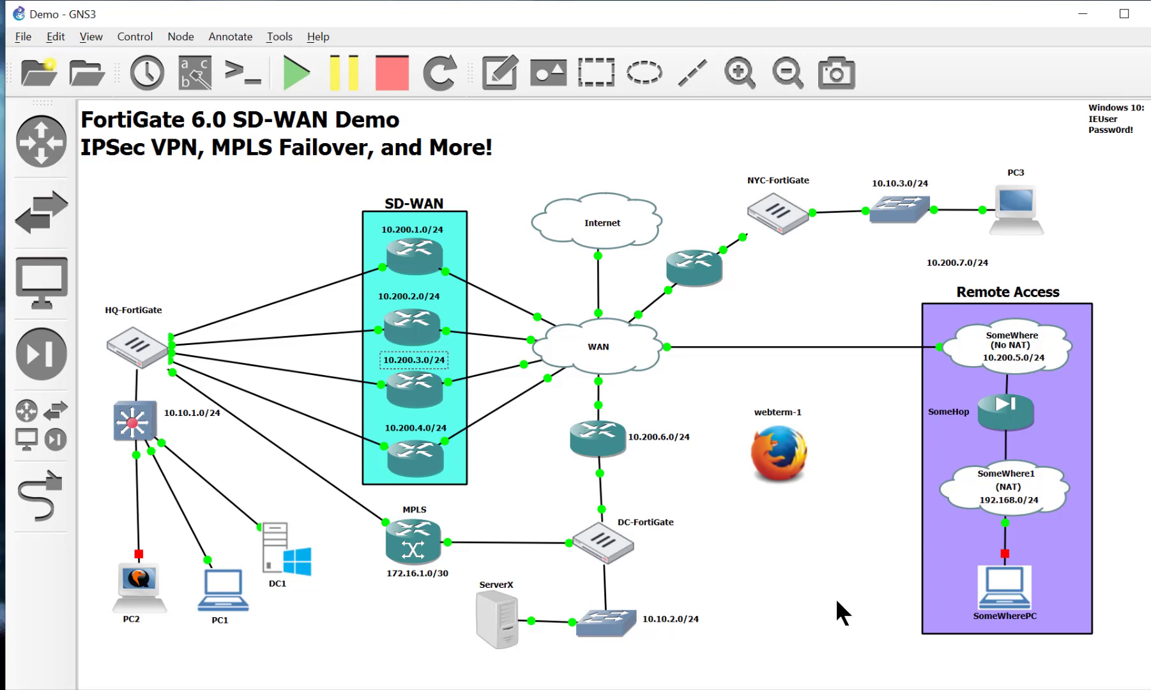
key(ctrl+z)
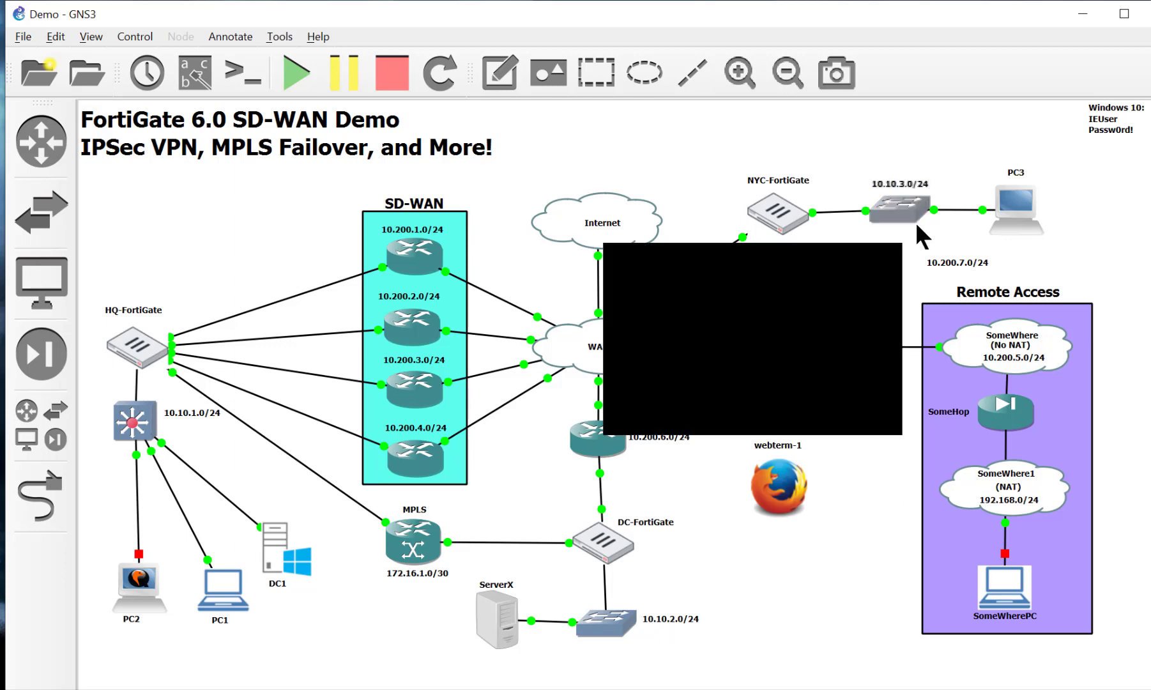
drag(780, 488, 793, 454)
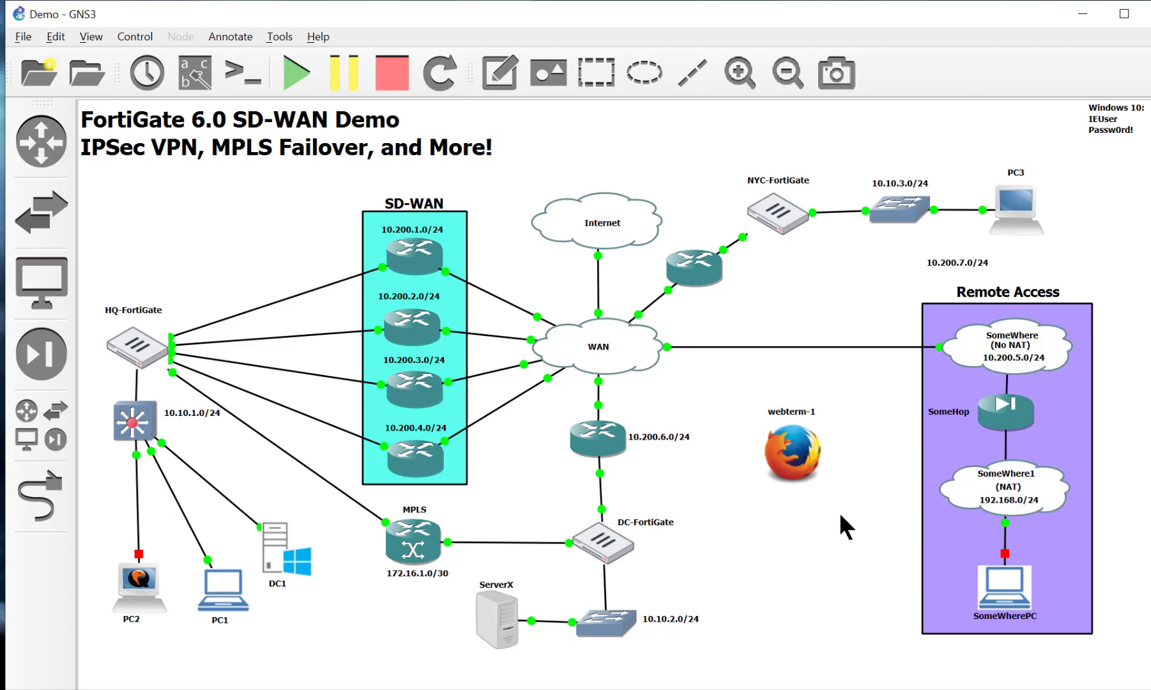
drag(809, 452, 803, 485)
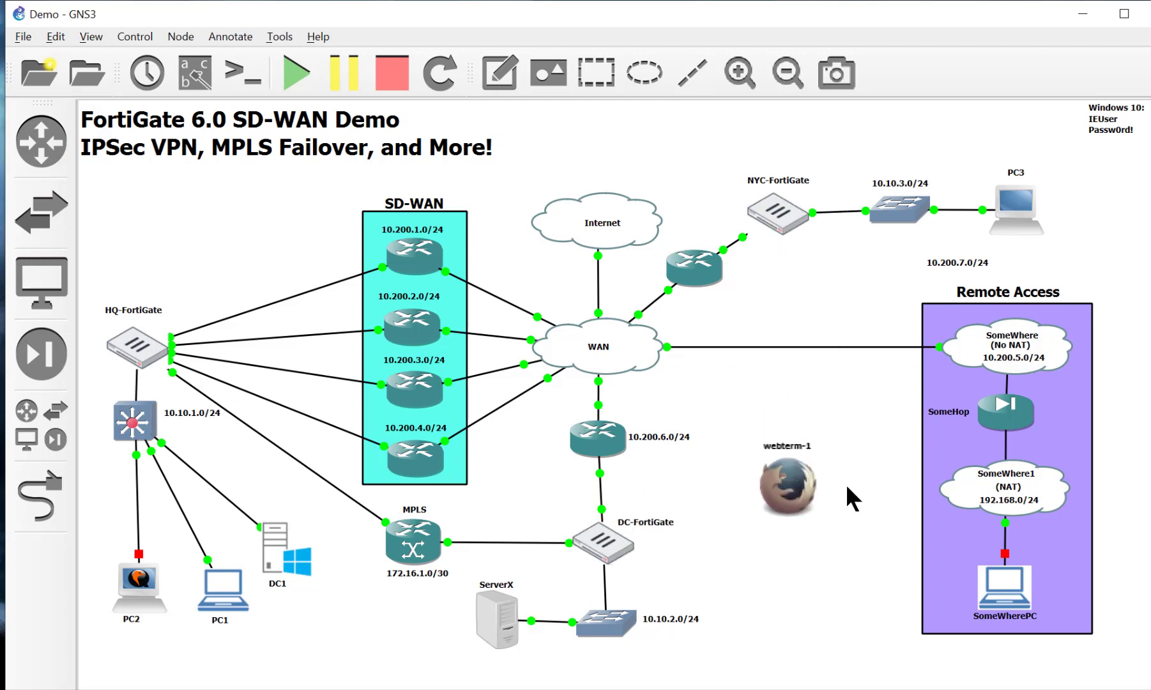
key(ctrl+z)
click(849, 536)
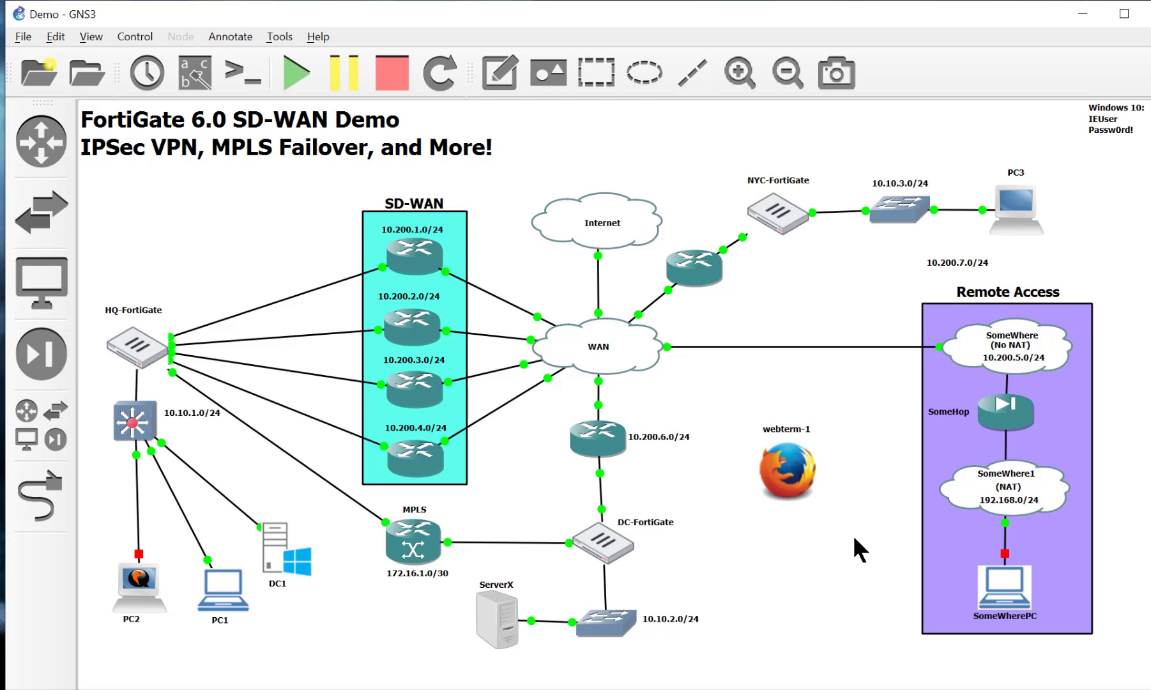
drag(782, 469, 780, 509)
Step: Link the 10.10.2.0/24 switch's Ethernet2 to webterm-1's eth0
click(781, 571)
click(61, 487)
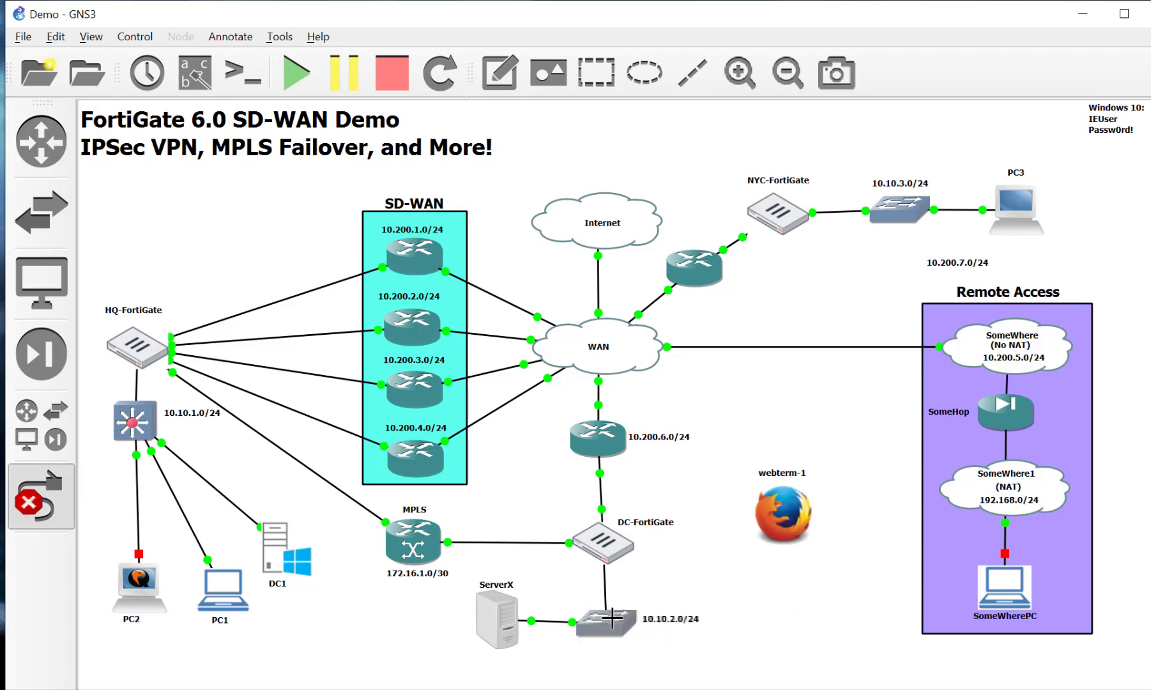
click(620, 534)
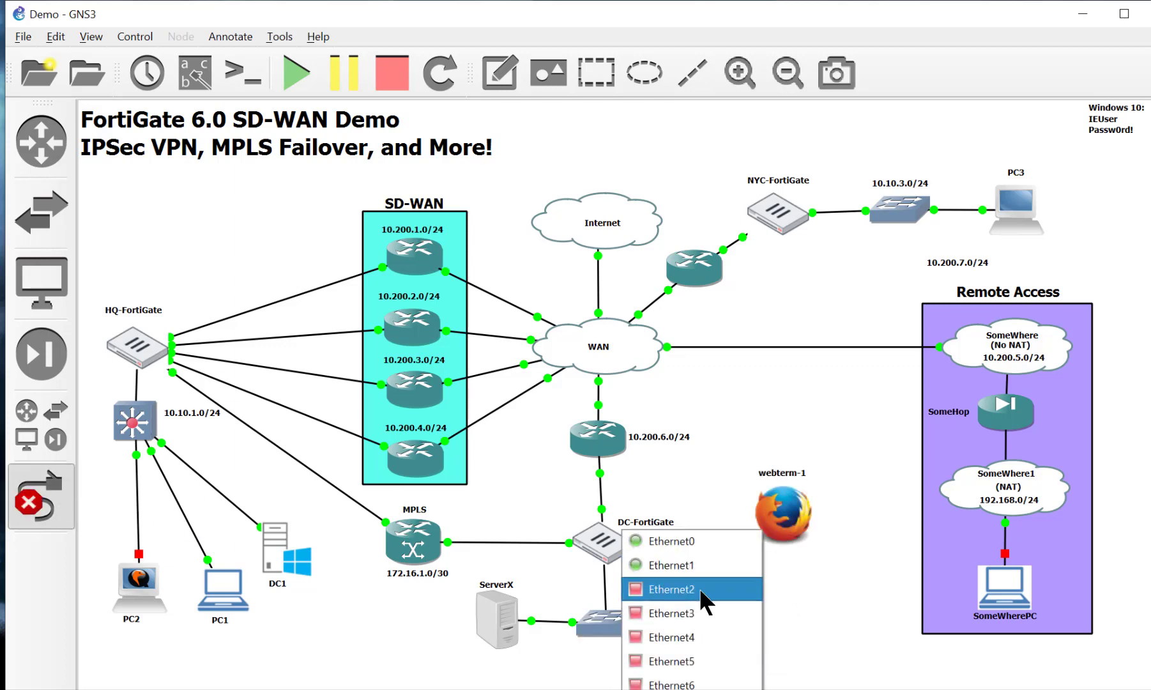
click(699, 587)
click(786, 516)
click(818, 521)
Step: Rename webterm-1 to pc4
double_click(792, 472)
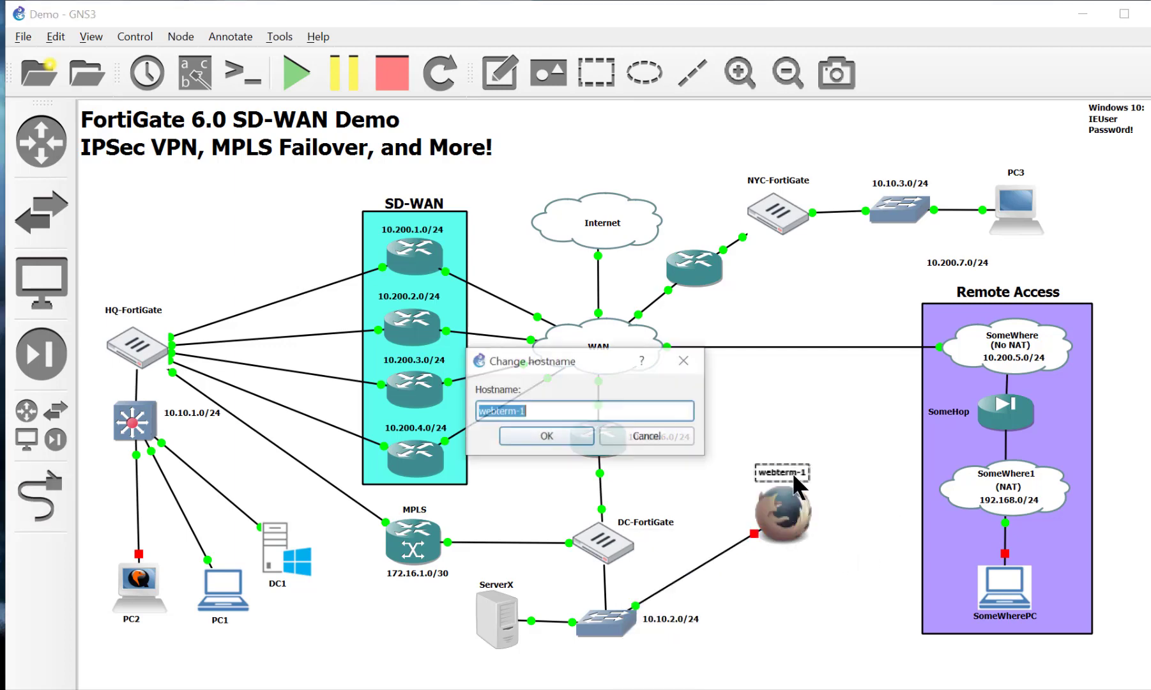
text(pc4)
key(Return)
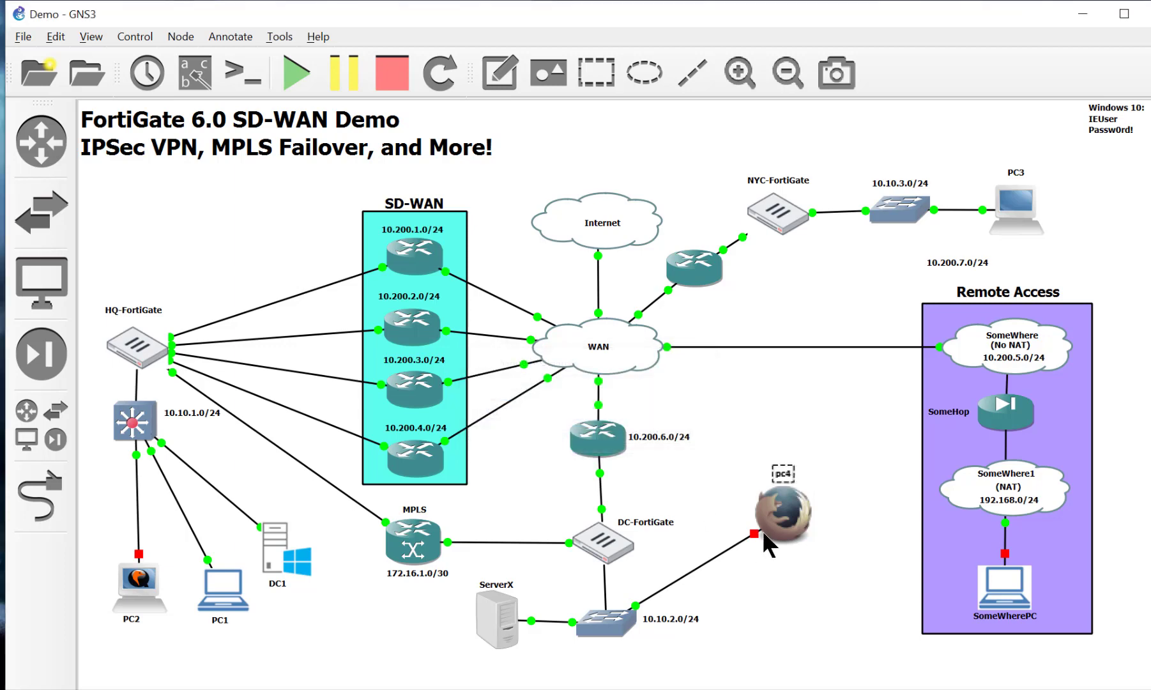
Step: Change pc4's icon to the linux_guest symbol and shift it slightly left
right_click(796, 514)
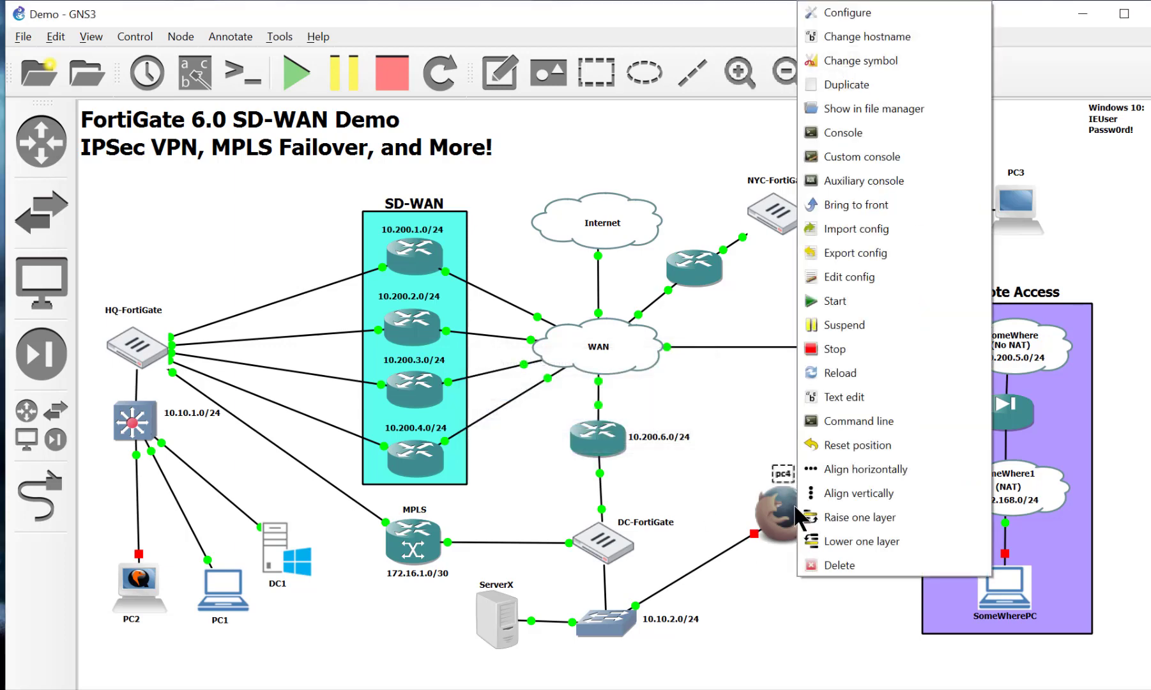
click(922, 60)
scroll(553, 398, down, 10)
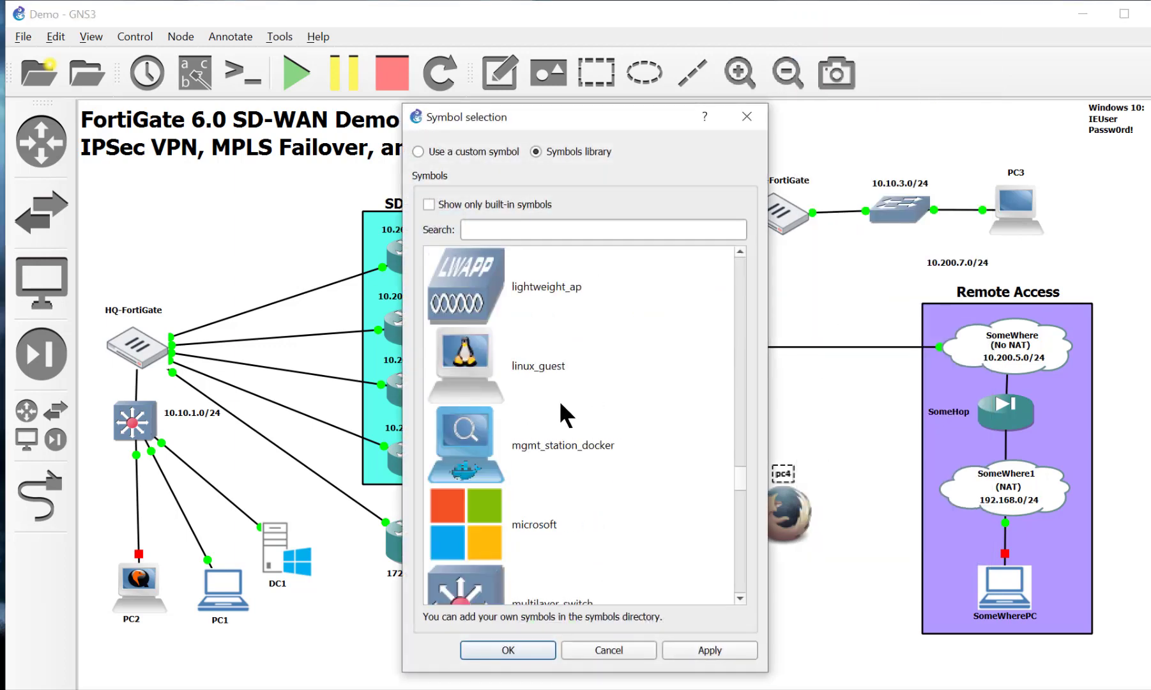
click(479, 369)
click(540, 651)
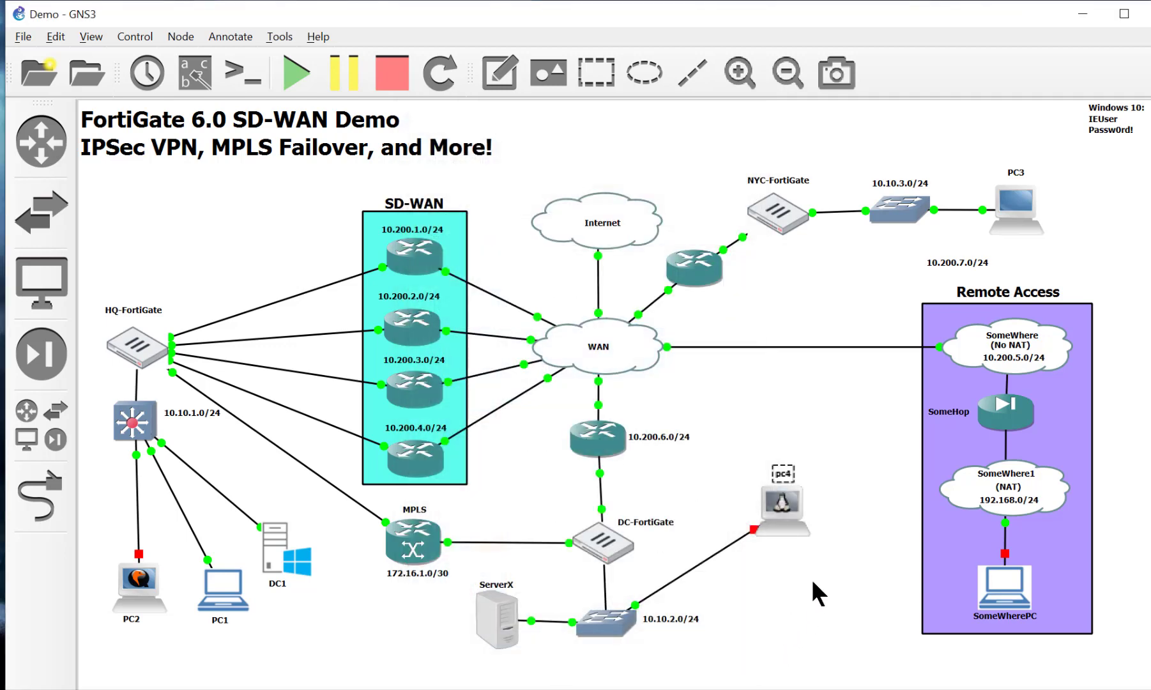
drag(774, 536, 743, 530)
right_click(757, 540)
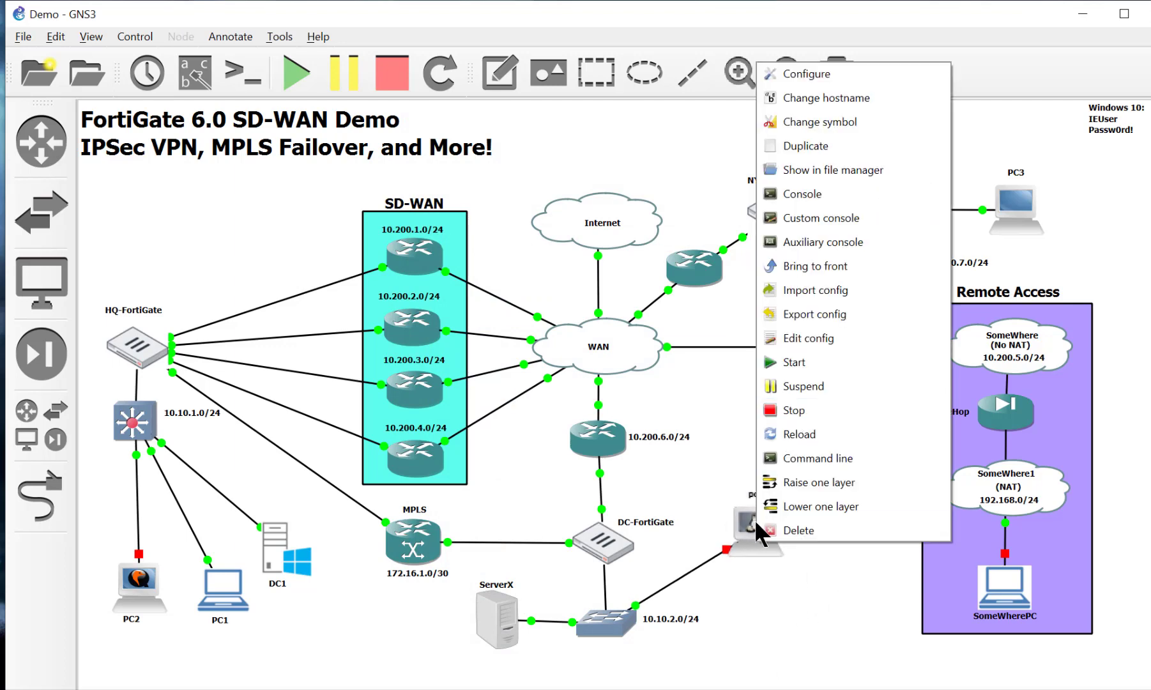
Step: Replace pc4's static sample with uncommented 'auto eth0' and 'iface eth0 inet dhcp', then apply
click(866, 385)
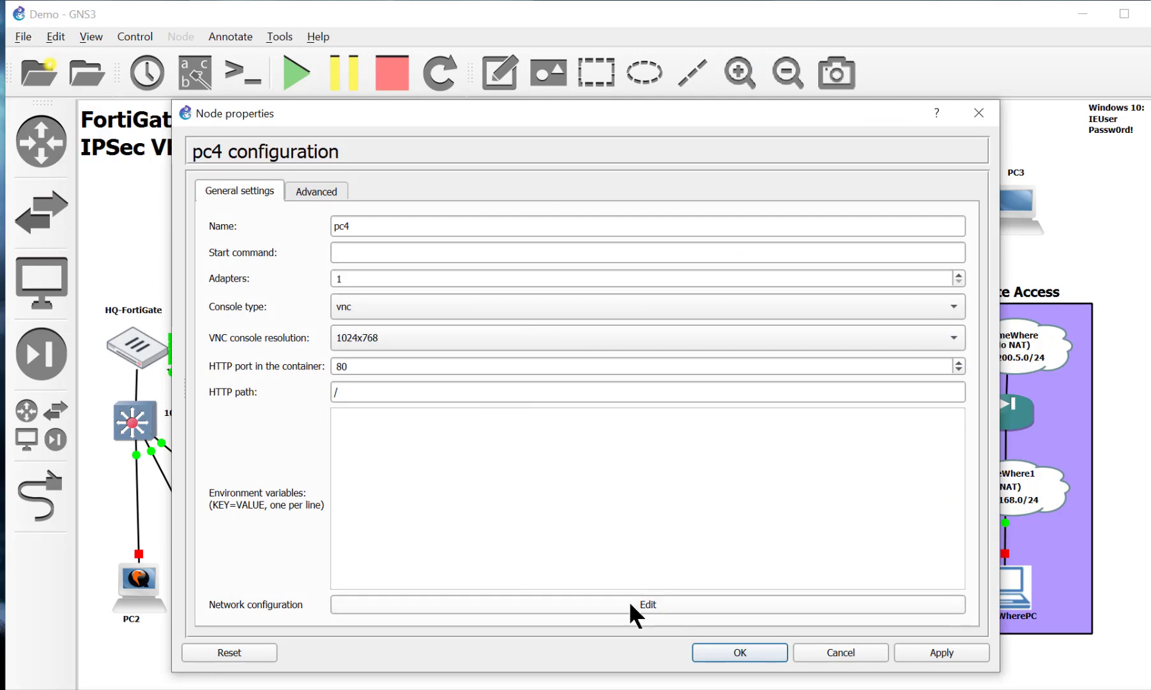
click(630, 605)
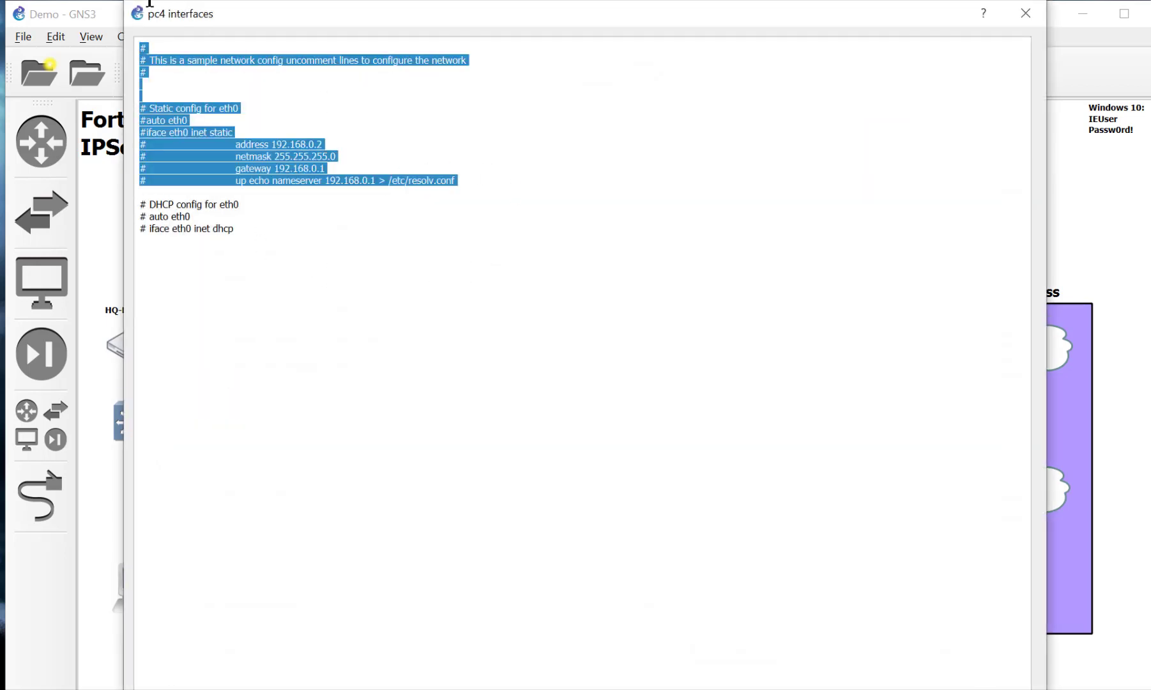
drag(447, 192, 133, 7)
key(BackSpace)
key(Delete)
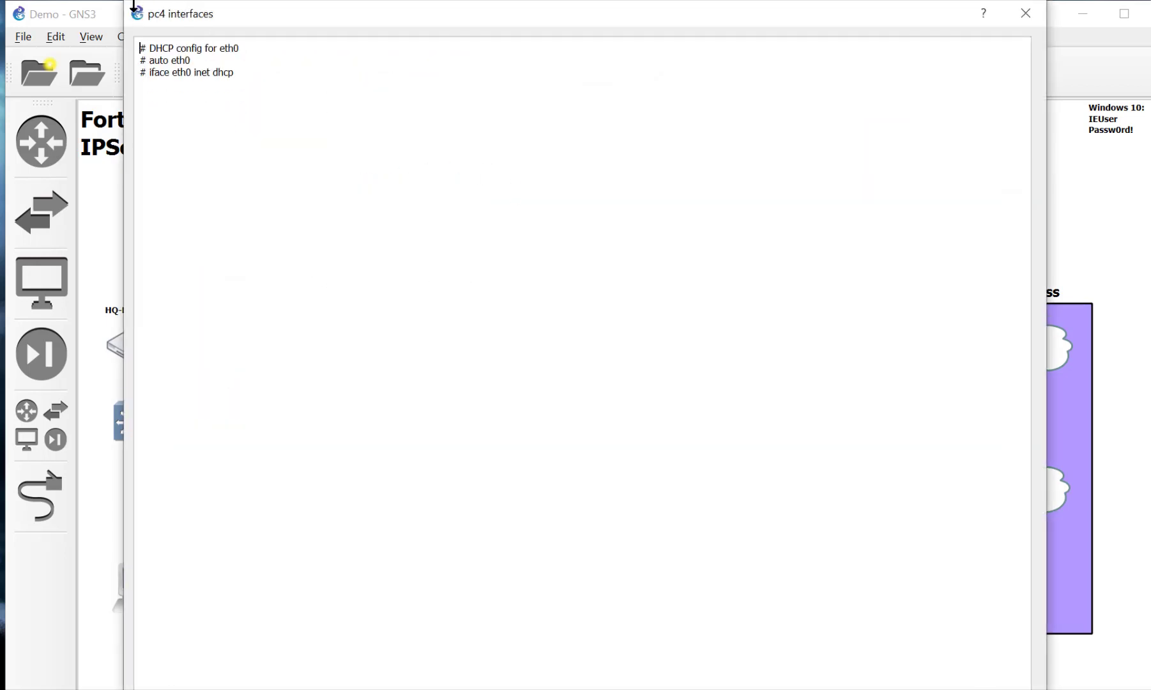
key(Down)
key(Delete)
key(Down)
key(Delete)
key(Delete)
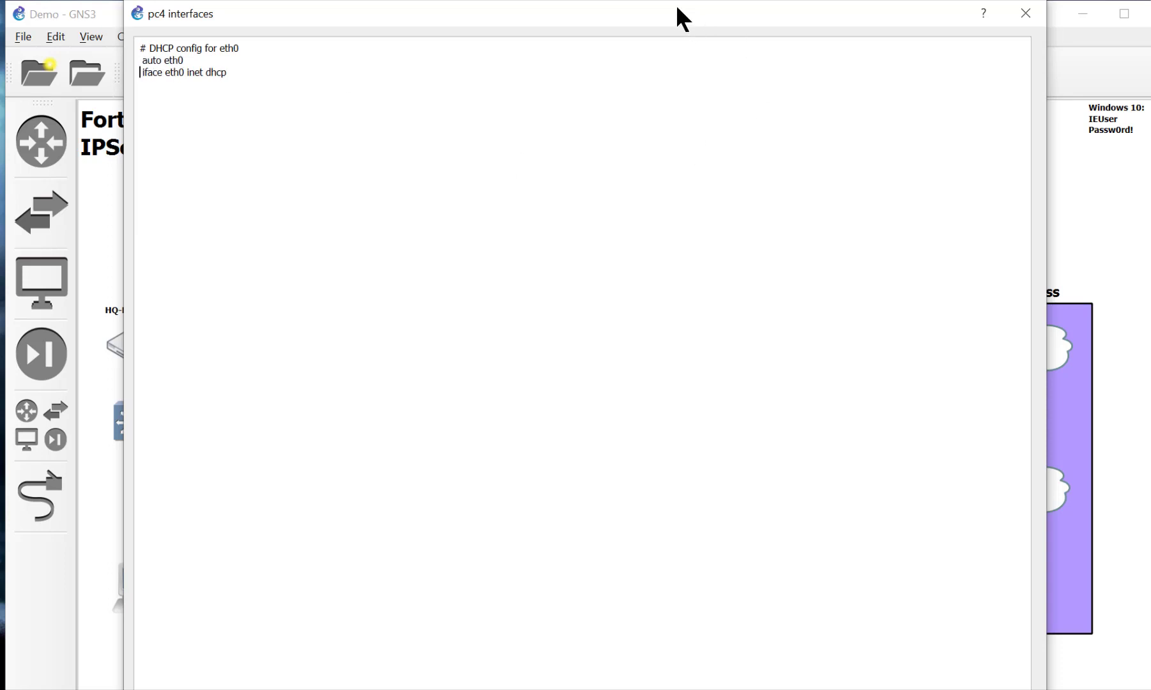
drag(678, 18, 1139, 62)
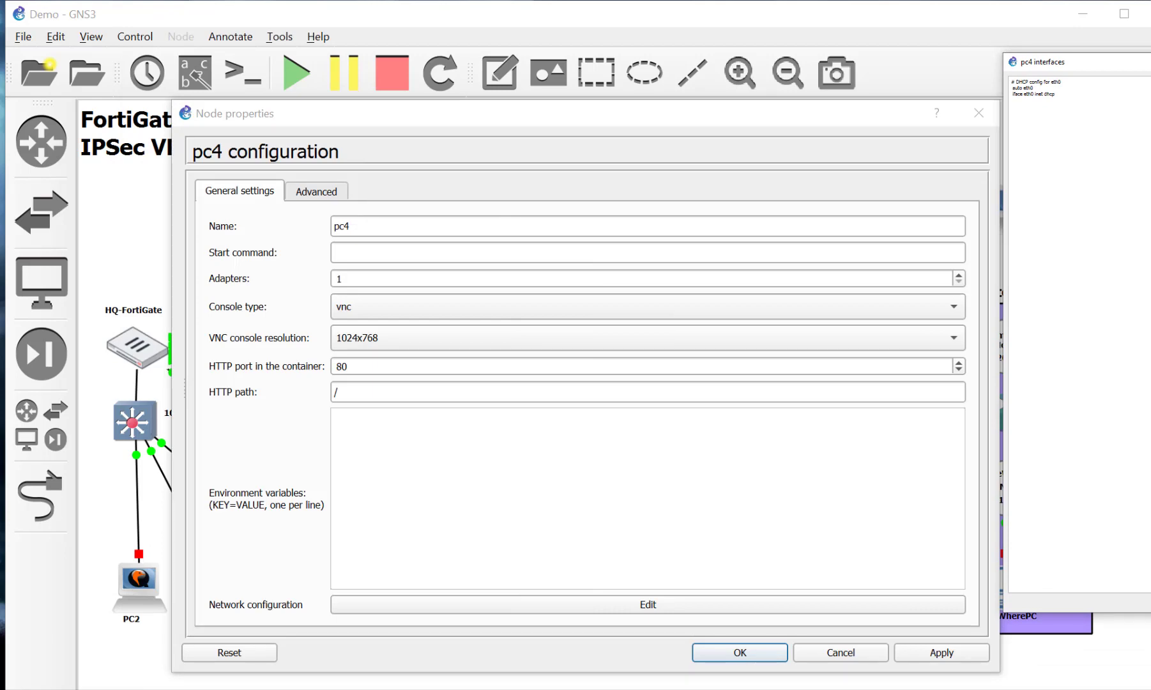
click(939, 658)
click(735, 651)
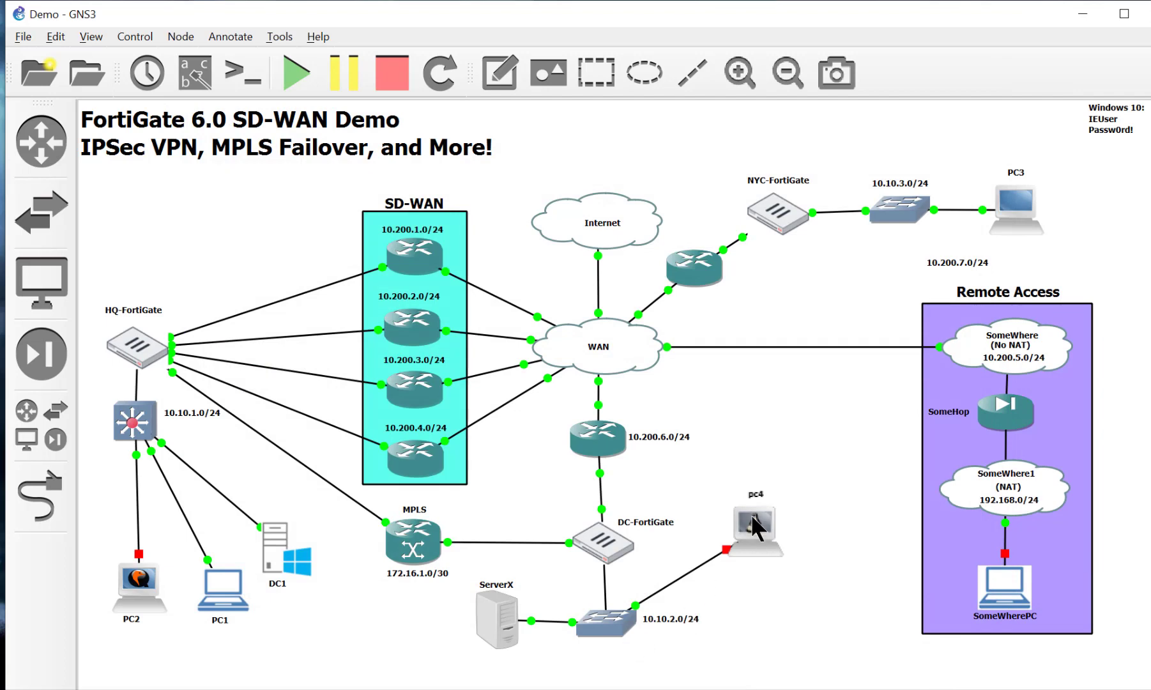
Step: Start the pc4 node
right_click(756, 527)
click(765, 331)
mouse_move(762, 523)
mouse_down()
mouse_move(751, 535)
mouse_move(740, 526)
mouse_up()
Step: Log in to the DC-FortiGate console as admin and enter config system interface
click(616, 546)
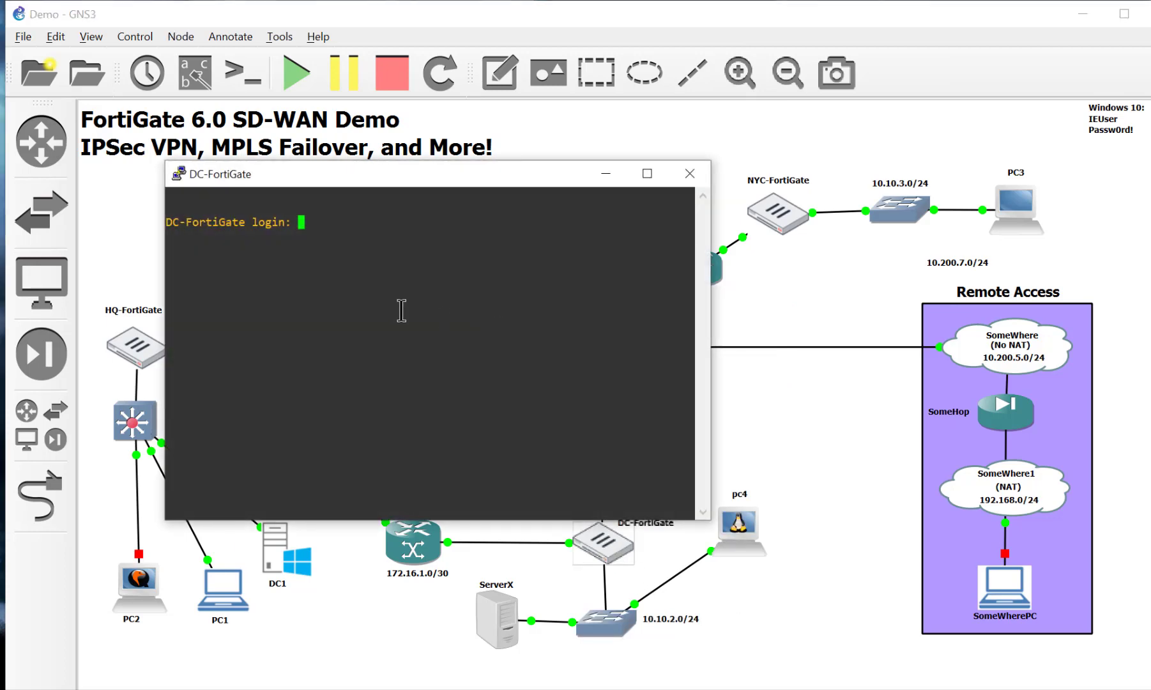
text(admin)
key(Return)
key(Return)
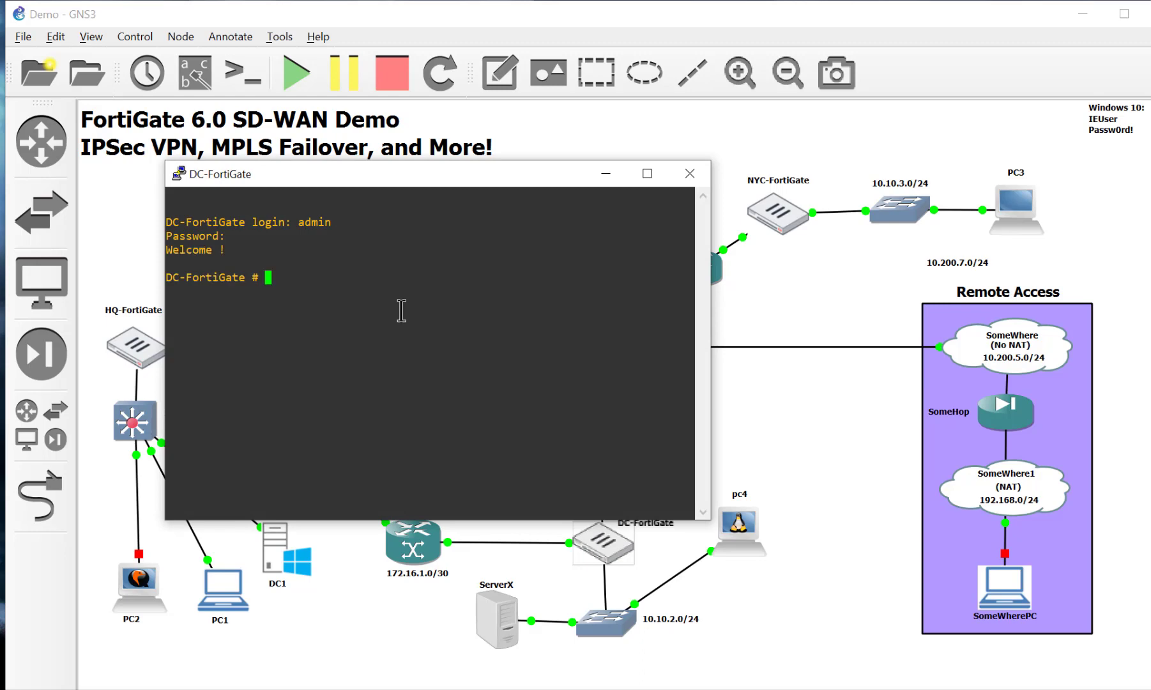
text(config sys int)
key(BackSpace)
key(BackSpace)
key(BackSpace)
key(BackSpace)
text(int)
key(Return)
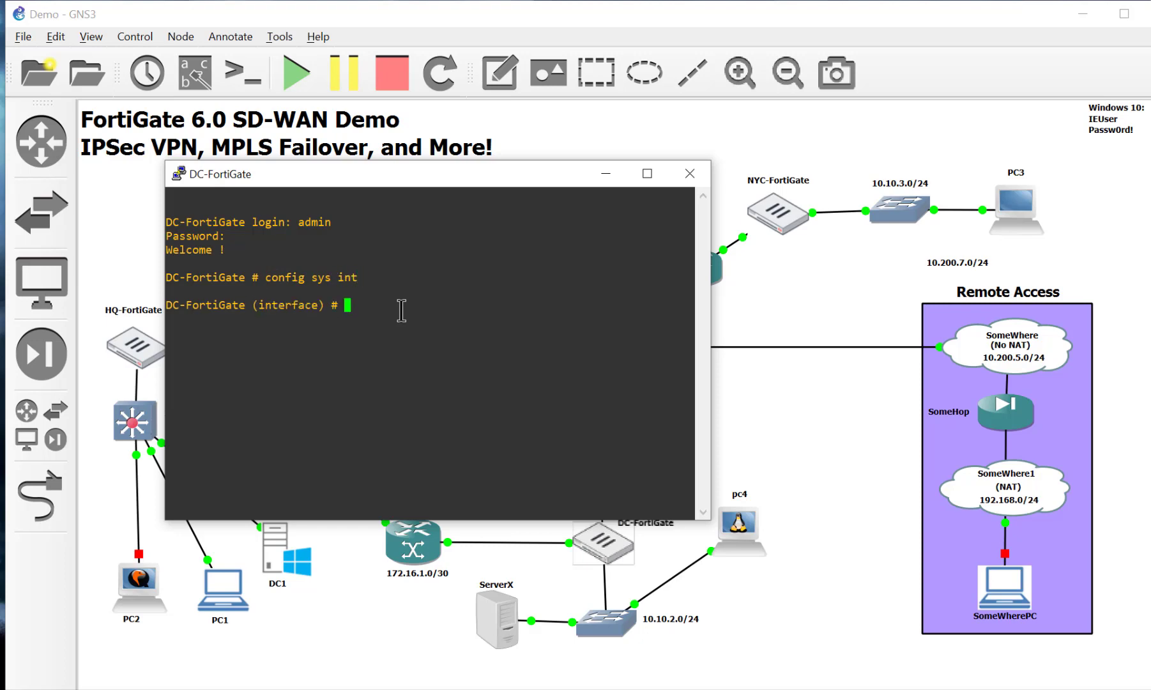
text(sxhow)
Step: Run show and page through the interface settings, noting port4 allows only ping
key(Return)
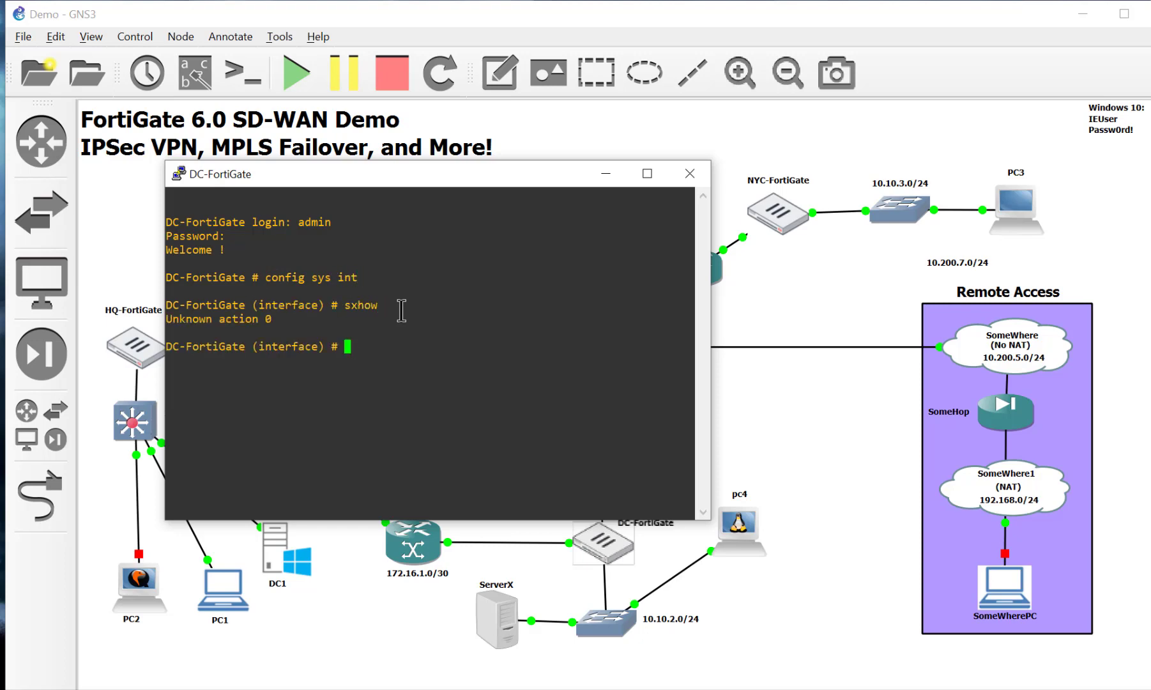
text(show)
key(Return)
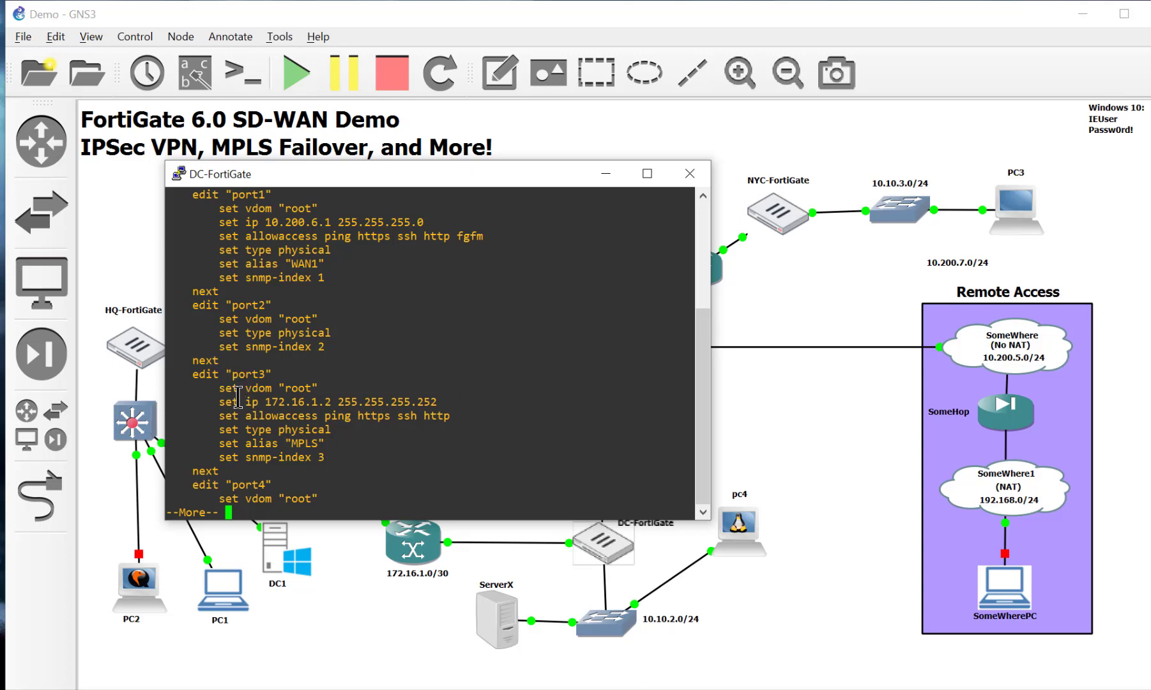
key(space)
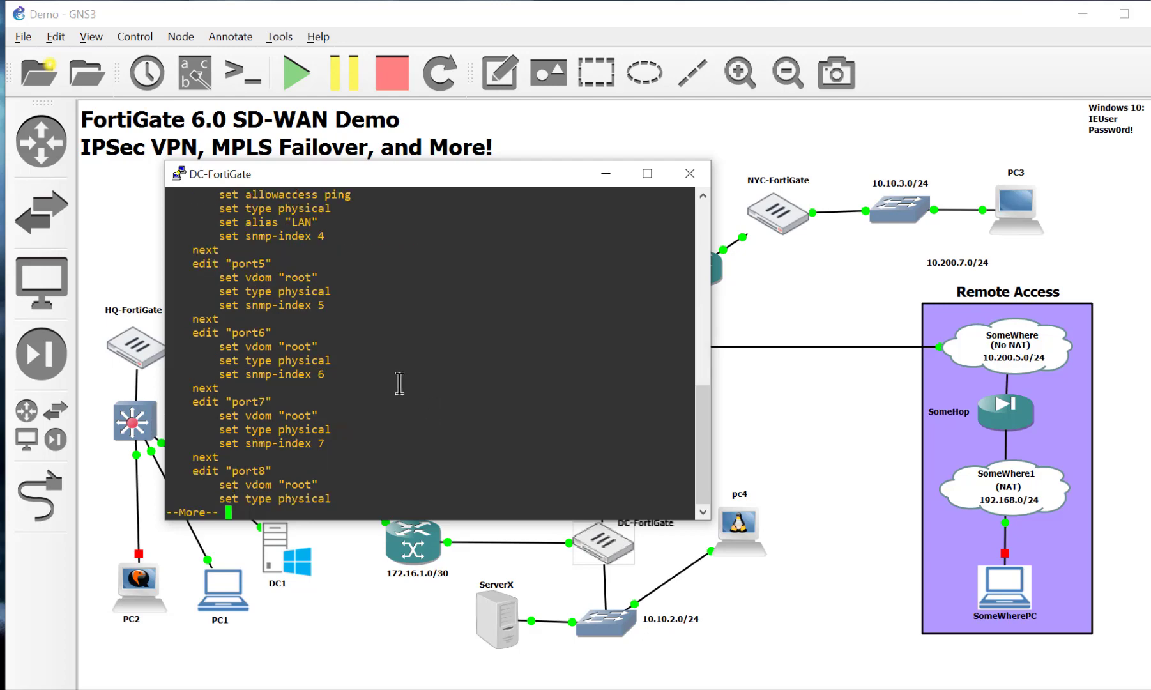
key(space)
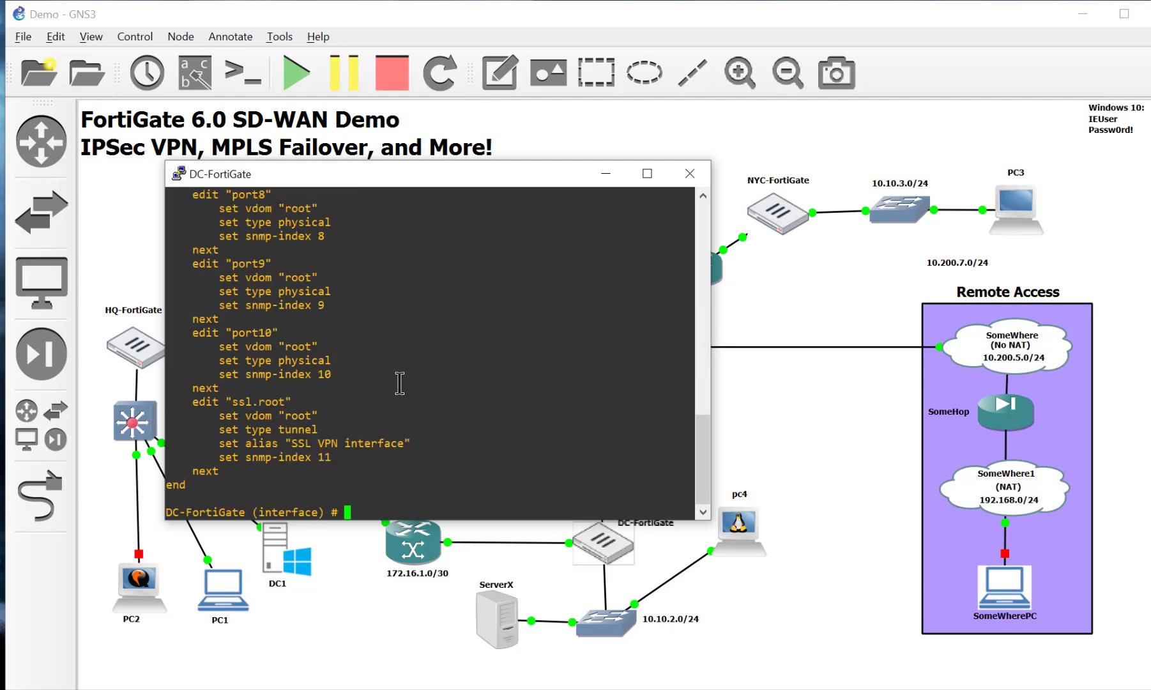
text(show)
key(Return)
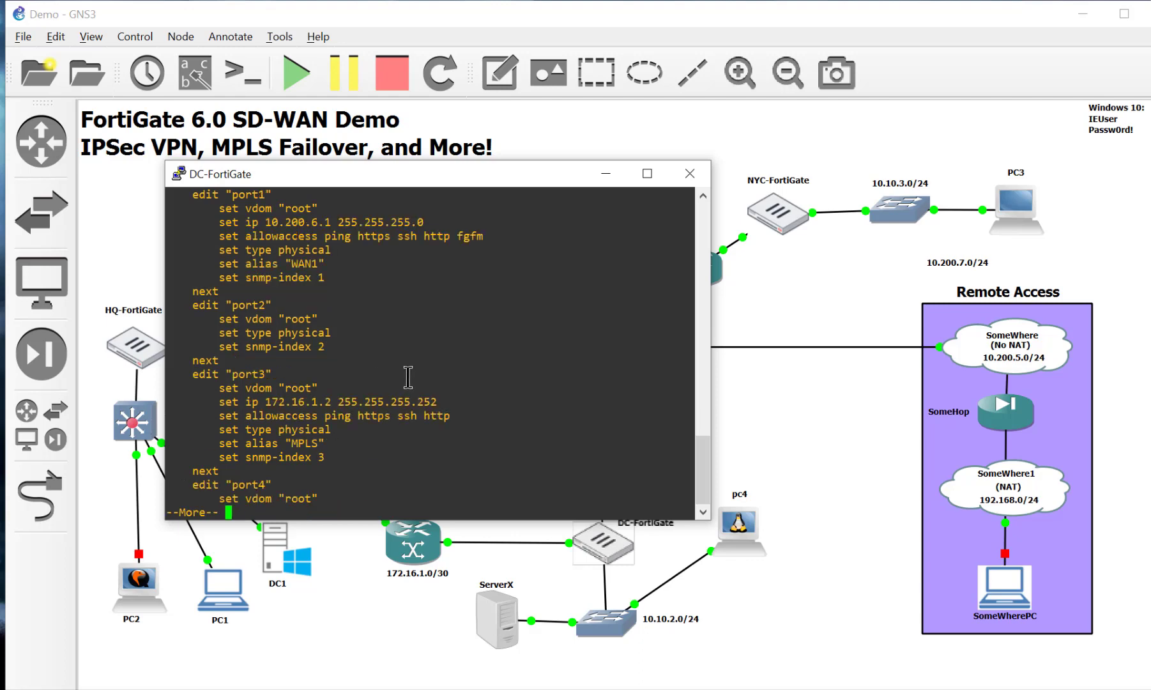
scroll(399, 384, up, 4)
scroll(407, 377, down, 4)
key(space)
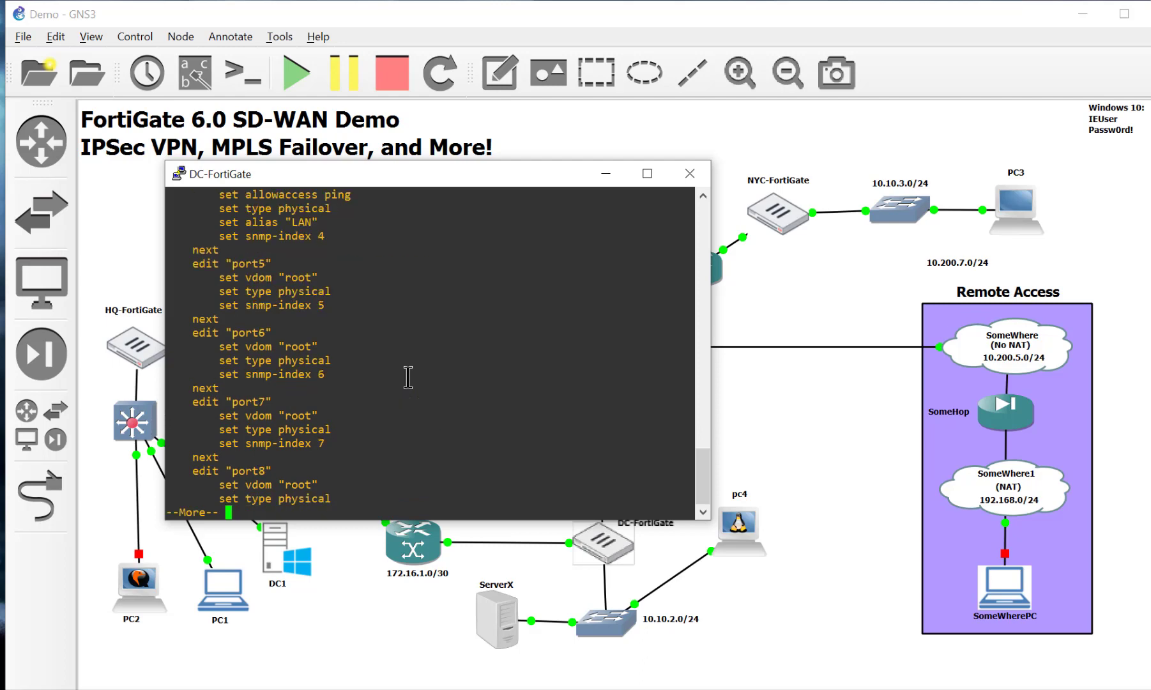
scroll(408, 377, up, 4)
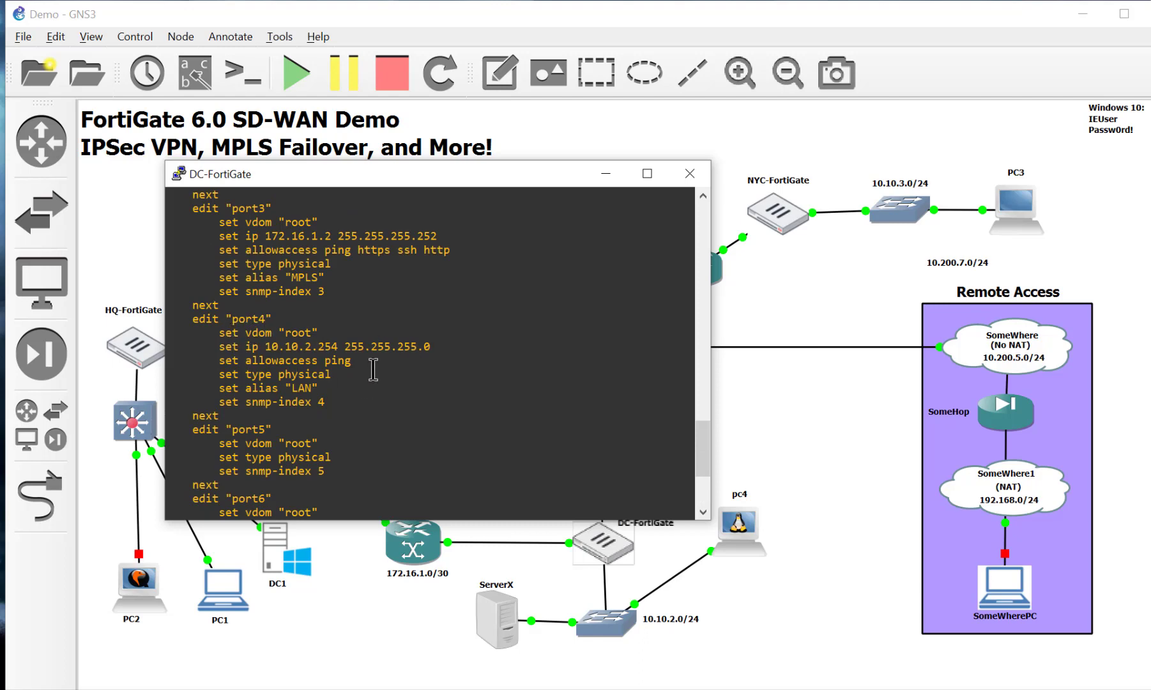
mouse_move(370, 368)
mouse_down()
mouse_move(244, 357)
mouse_move(320, 351)
mouse_move(367, 363)
mouse_up()
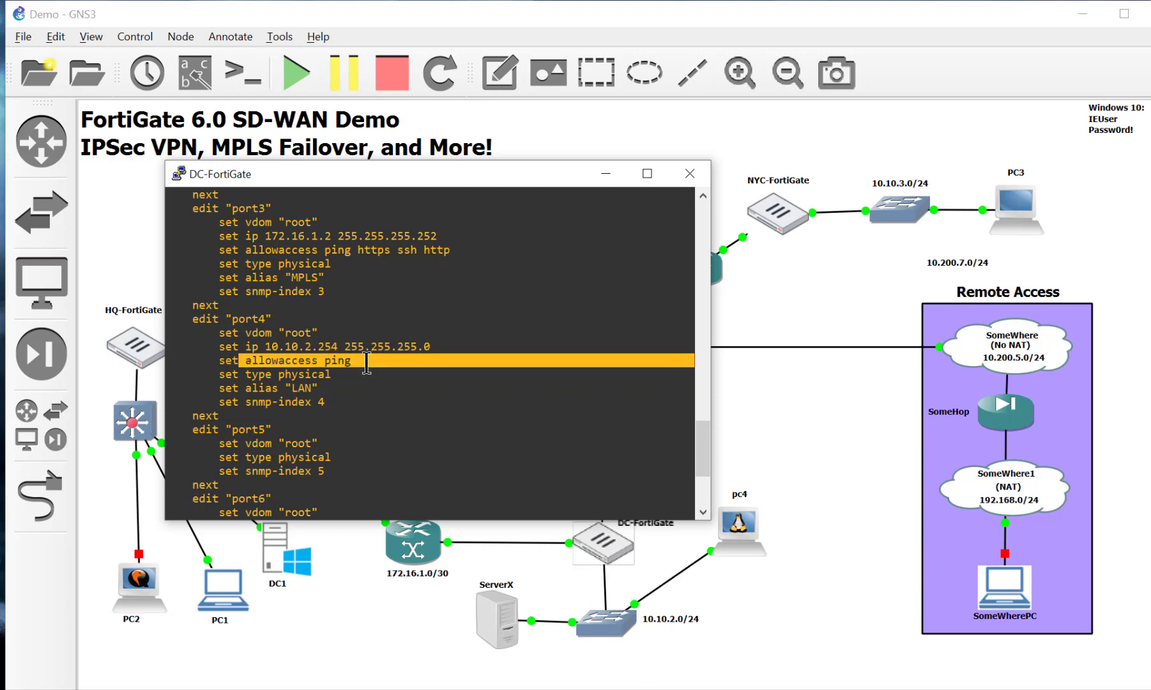
click(367, 363)
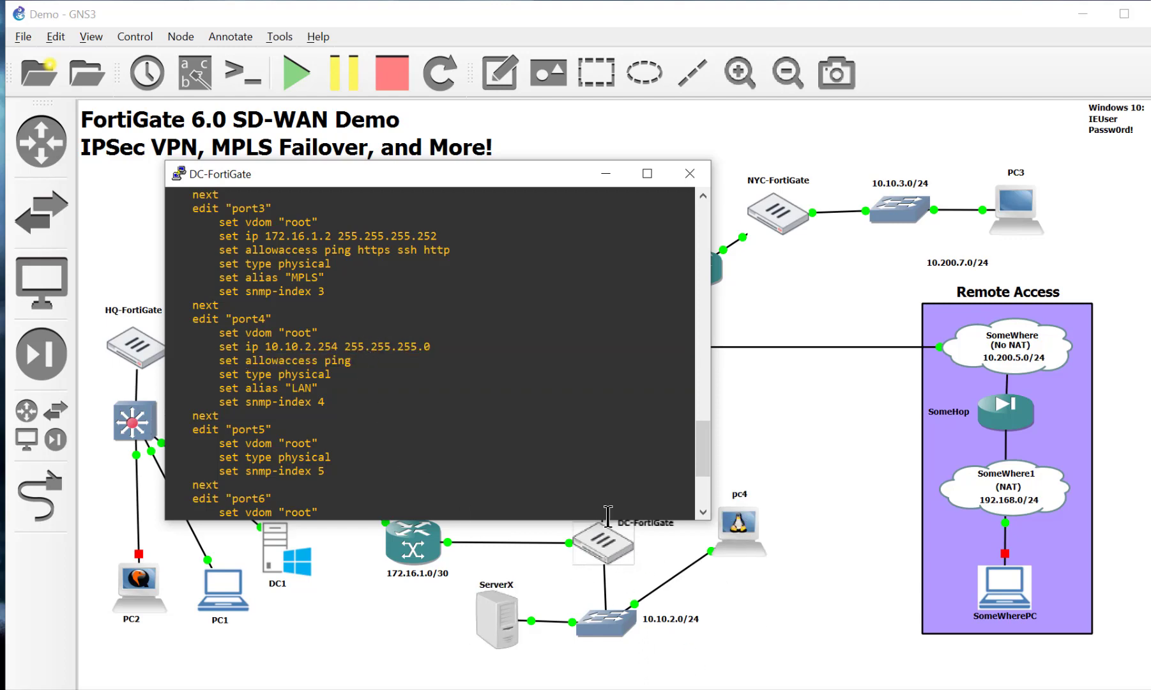
scroll(443, 473, down, 11)
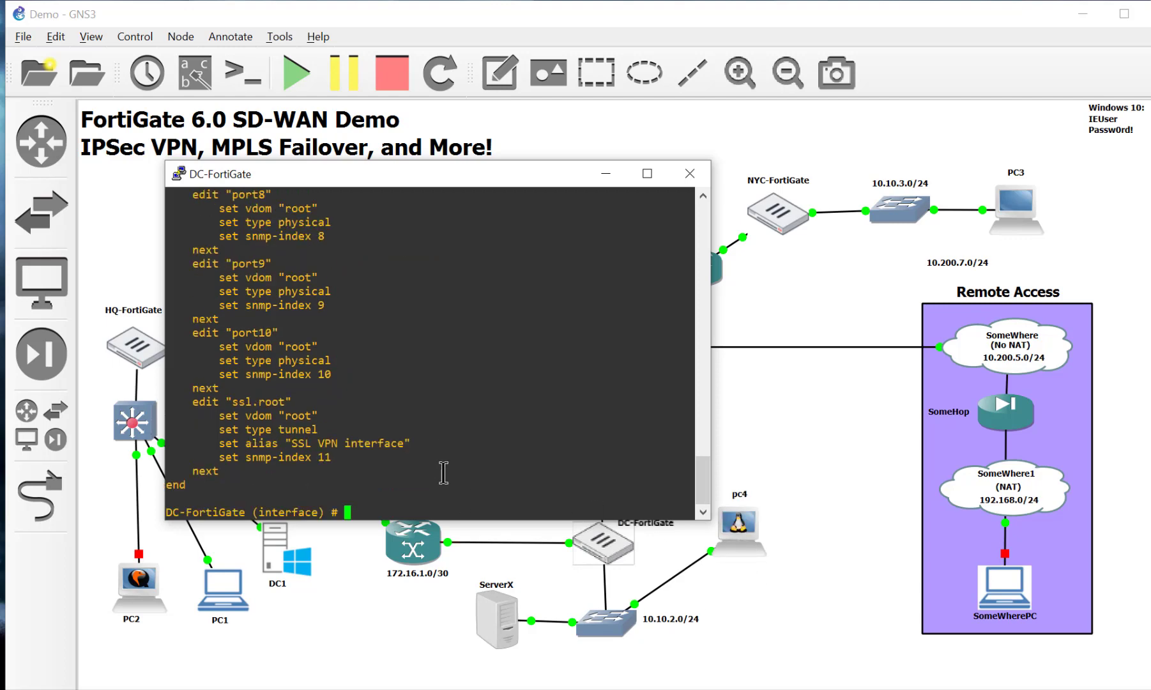
Step: Under edit port4, set allowaccess to ping http https ssh and end
text(edit port4)
key(Return)
text(sshow)
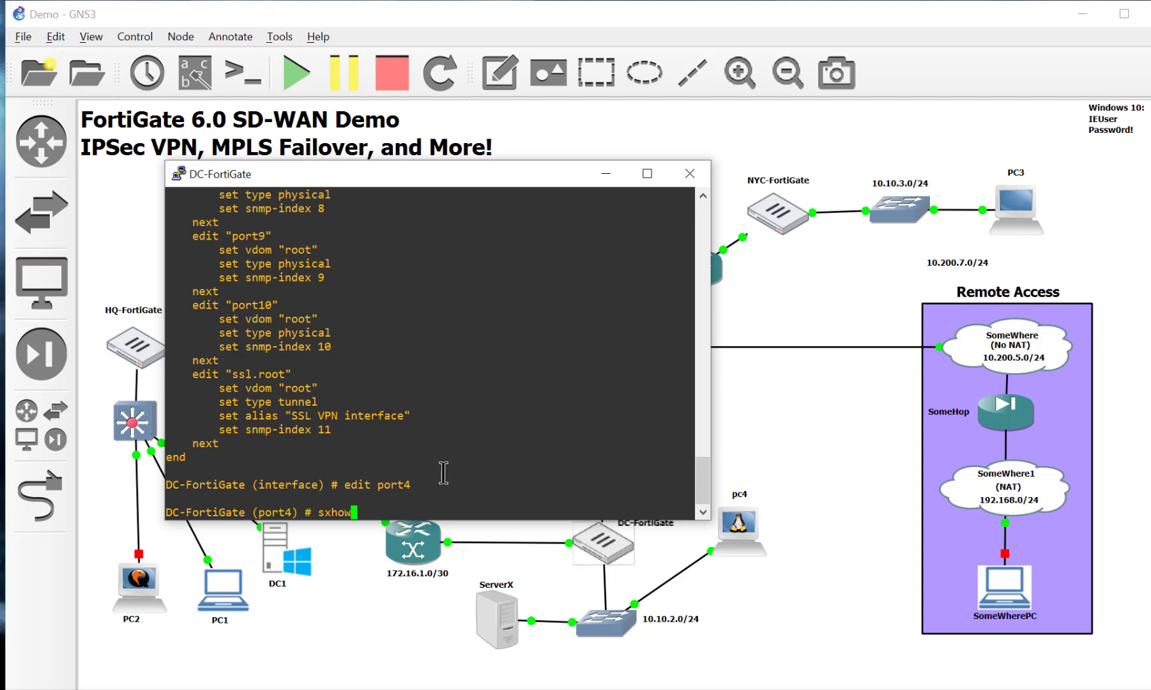
key(BackSpace)
key(BackSpace)
key(BackSpace)
key(BackSpace)
text(et allowaccess ping )
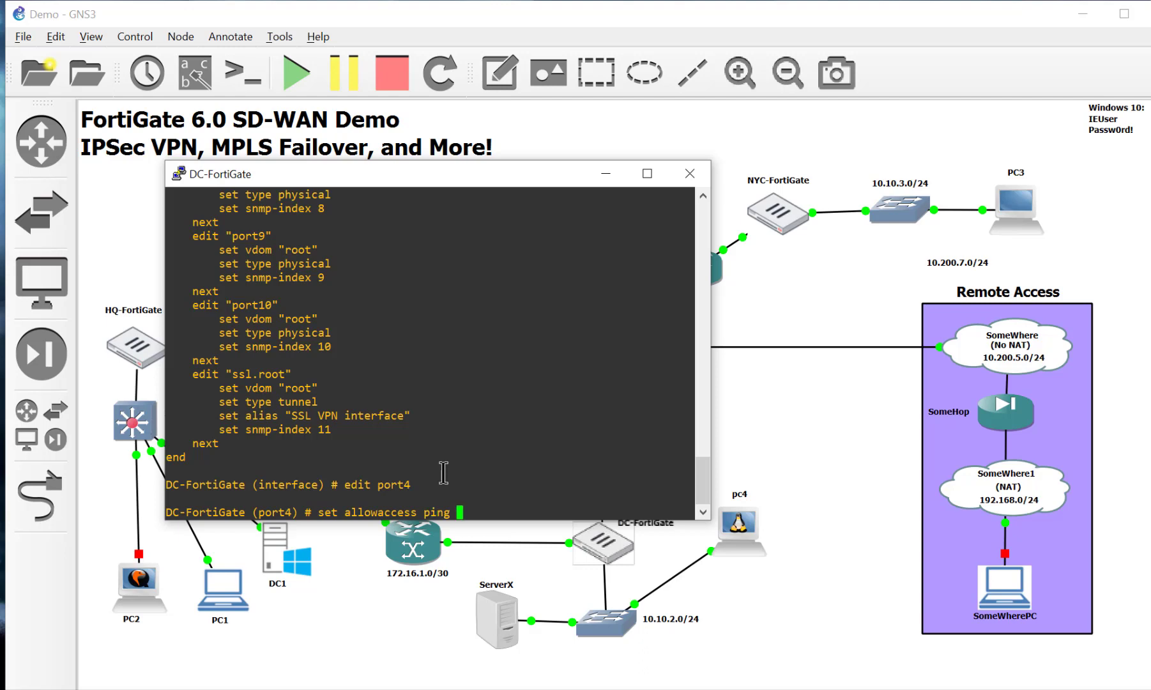
text(http https ssh)
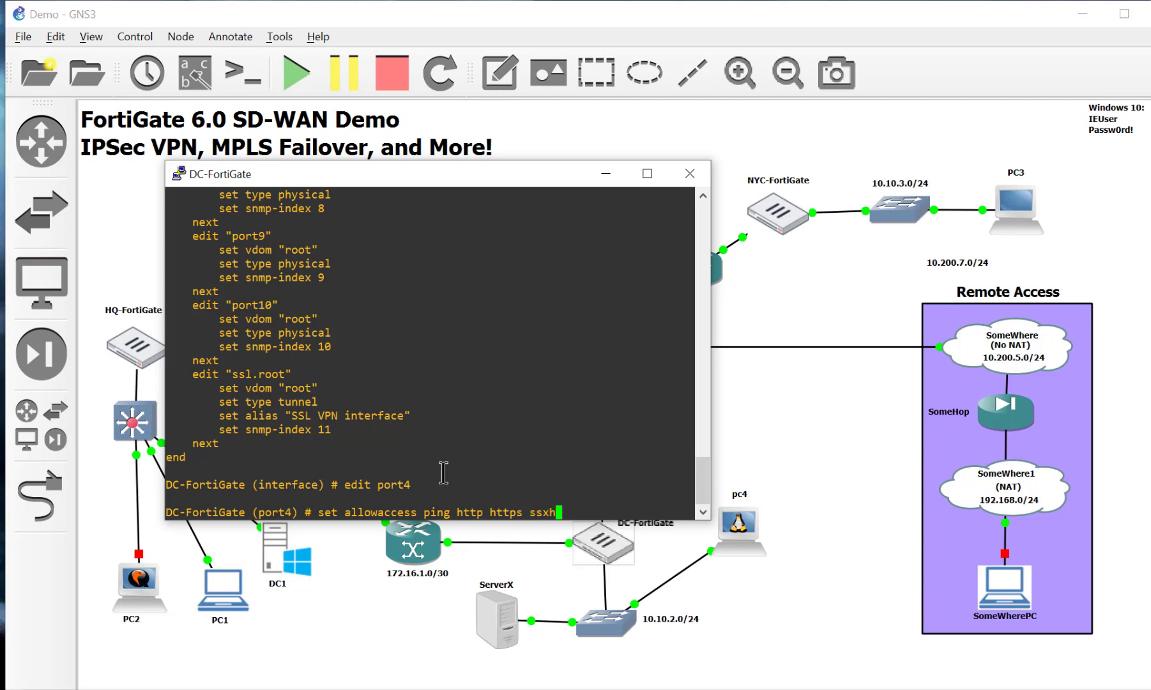
key(Return)
text(end)
key(Return)
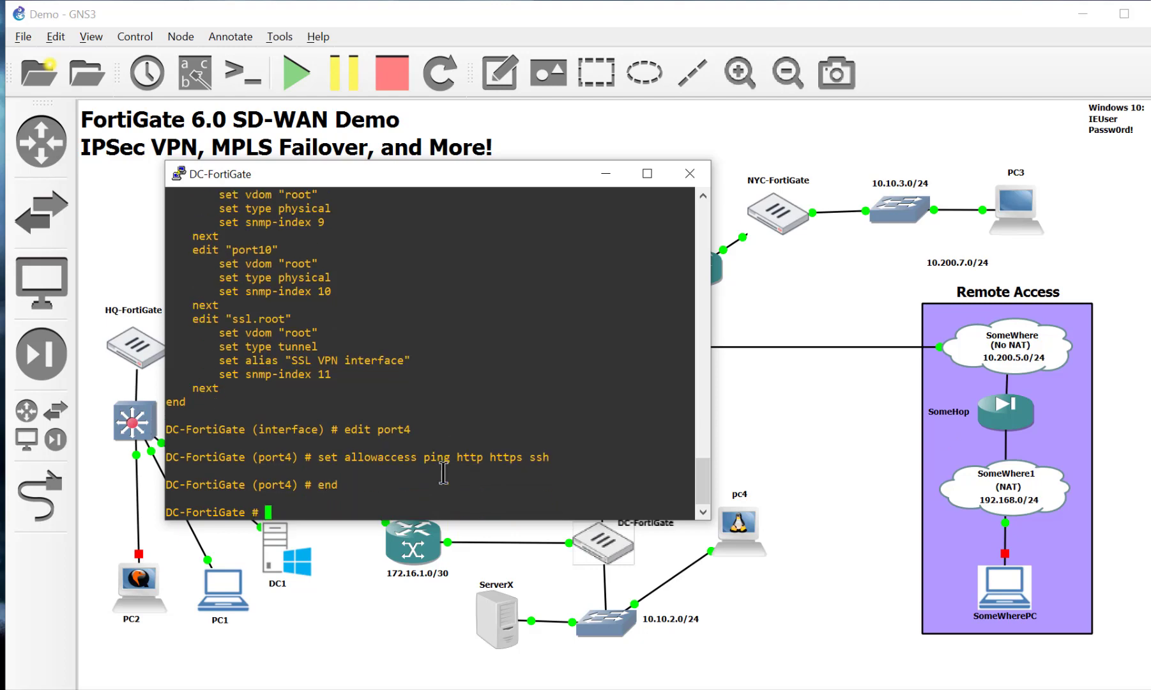
Step: Close the console and load 10.10.2.254 in pc4's Firefox
click(690, 174)
drag(740, 531, 759, 529)
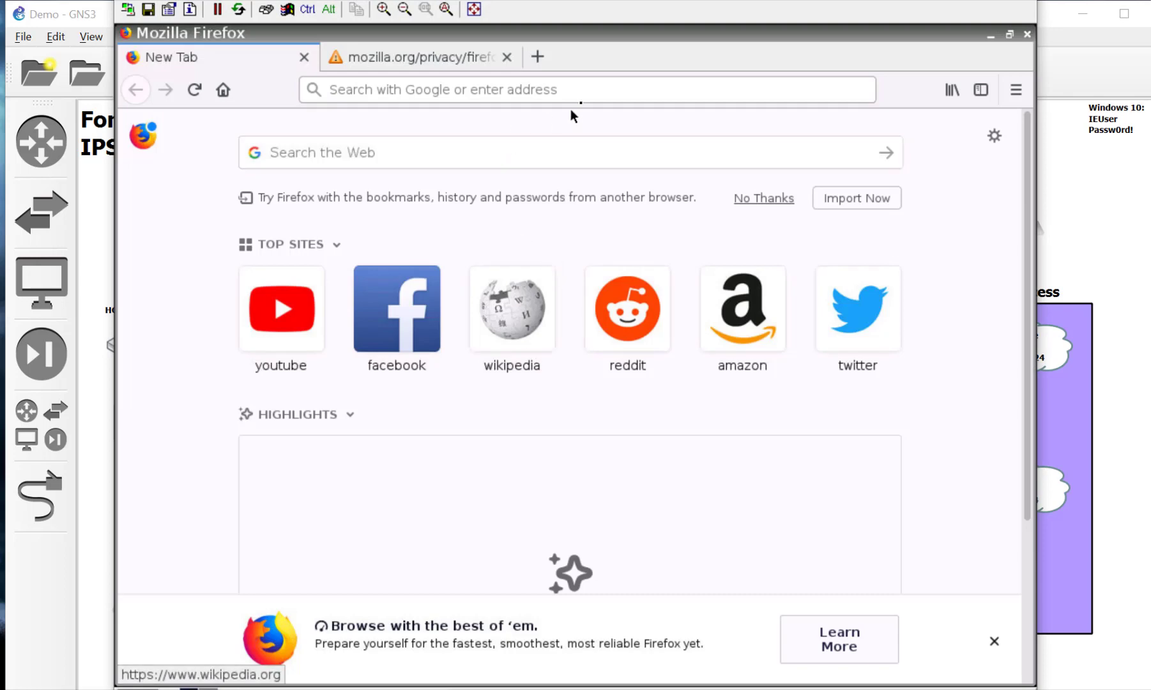
click(581, 94)
click(507, 57)
text(1)
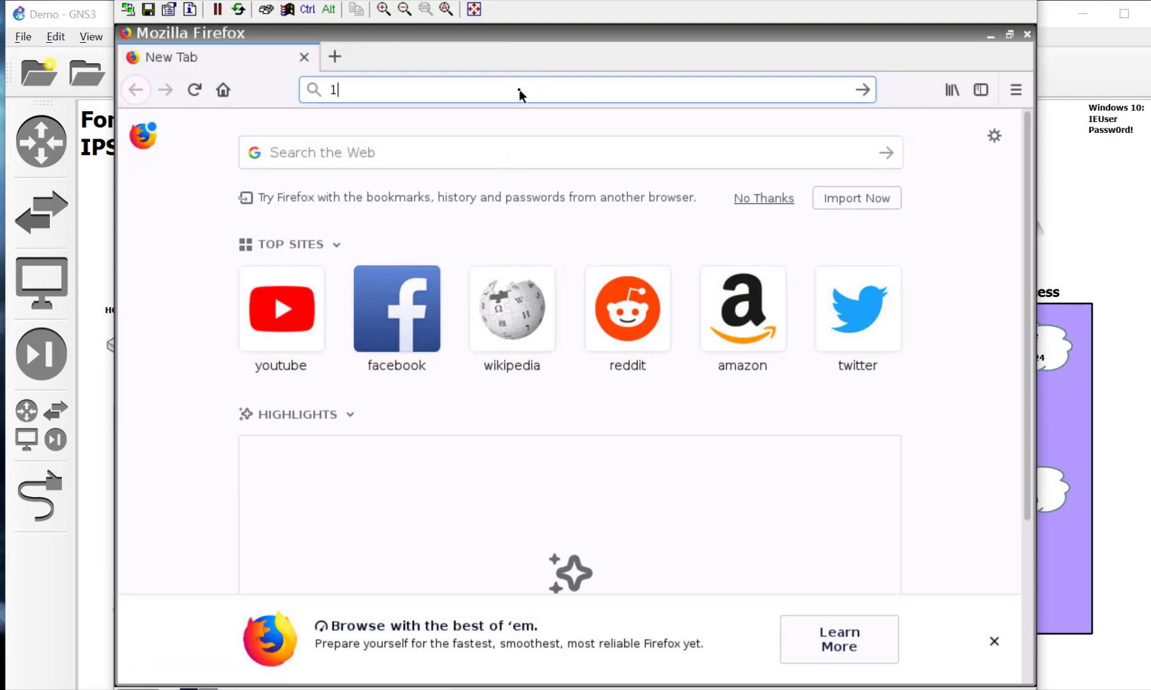
text(0.10.3)
key(BackSpace)
text(2.254)
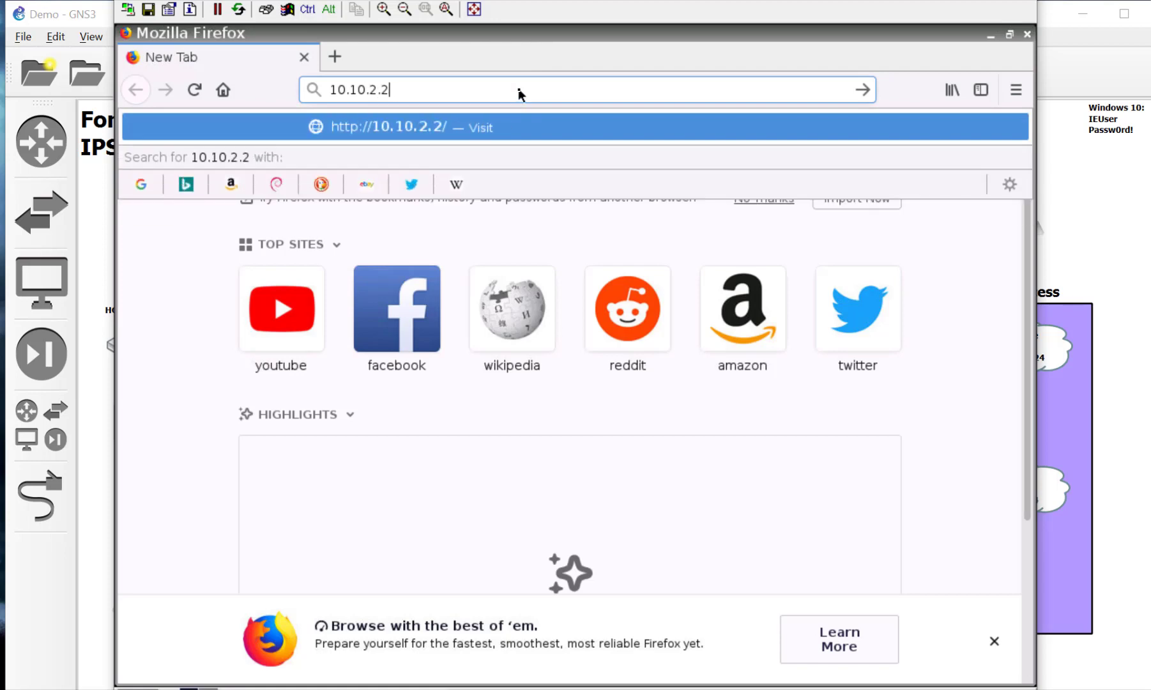
key(Return)
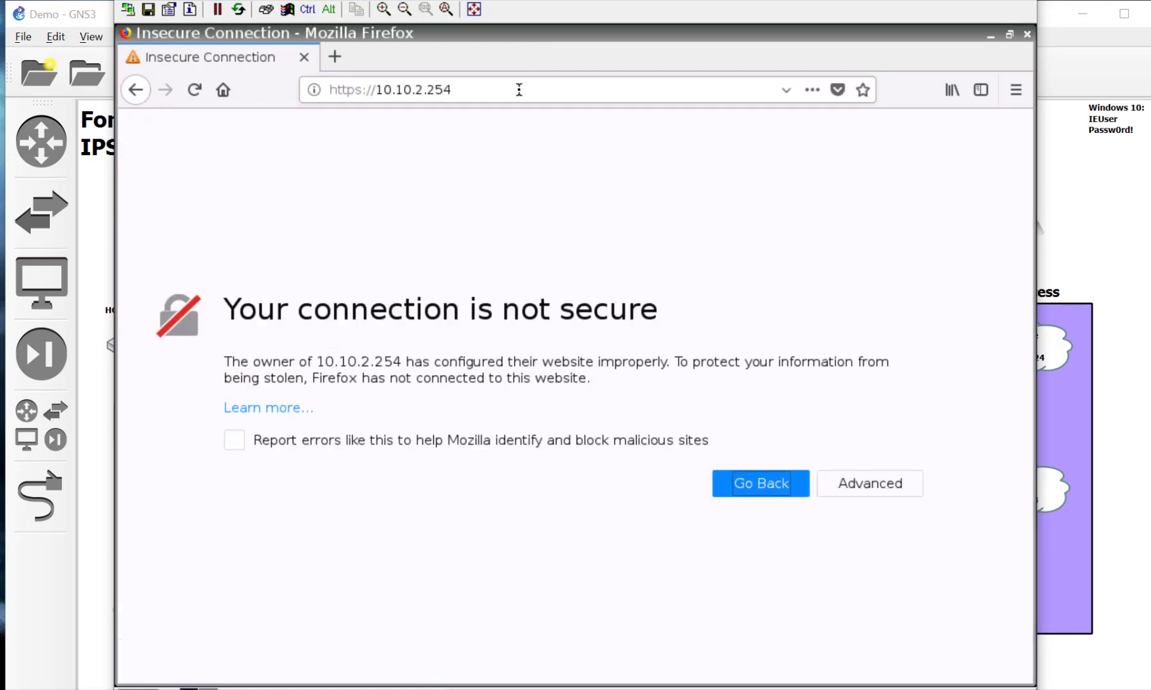
Step: Open the certificate warning's advanced details and begin adding a security exception
click(870, 484)
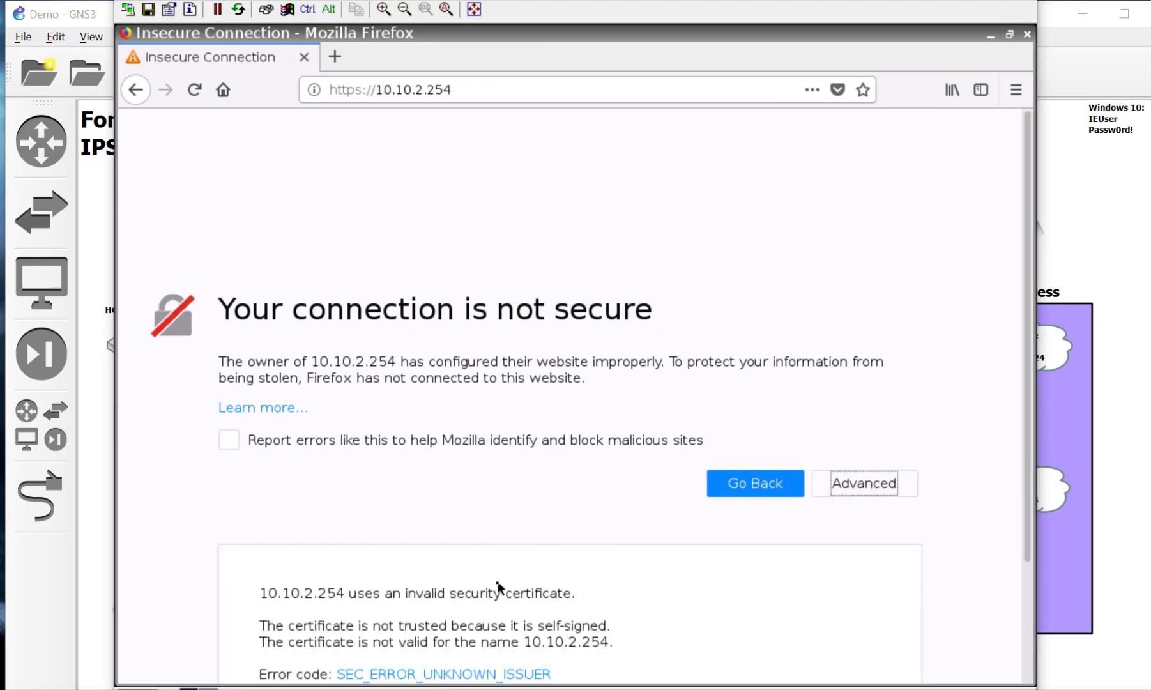
scroll(499, 589, down, 3)
click(829, 619)
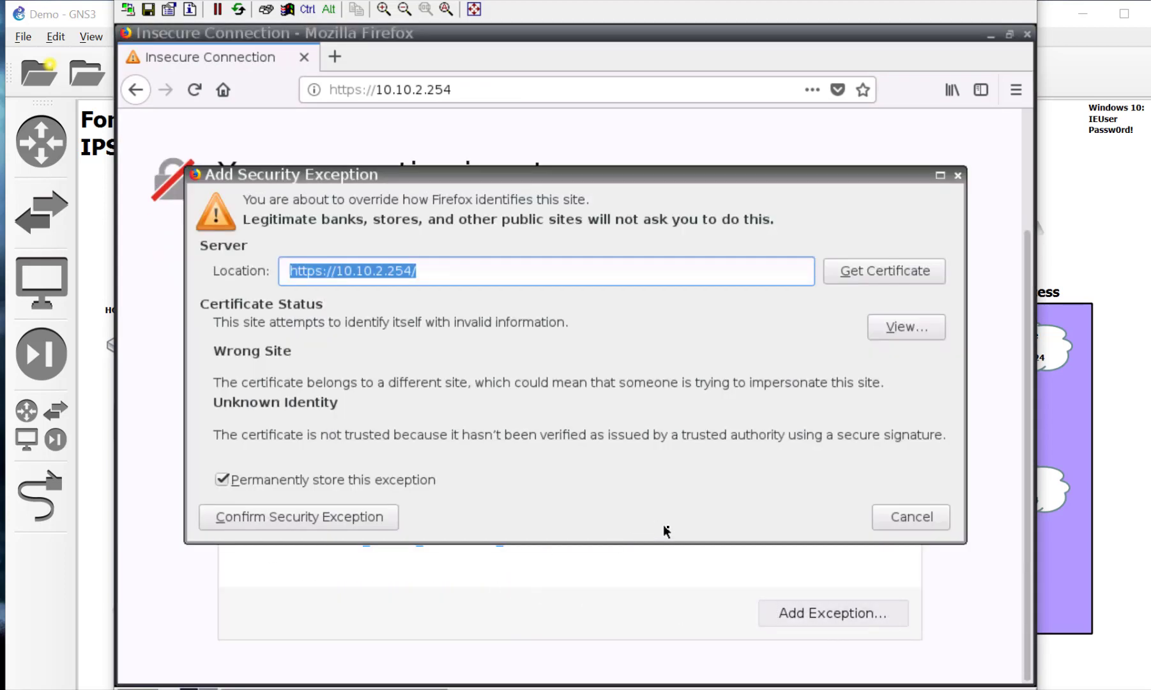
Step: Confirm the certificate exception, log in as admin, and choose Later for the password change
click(383, 517)
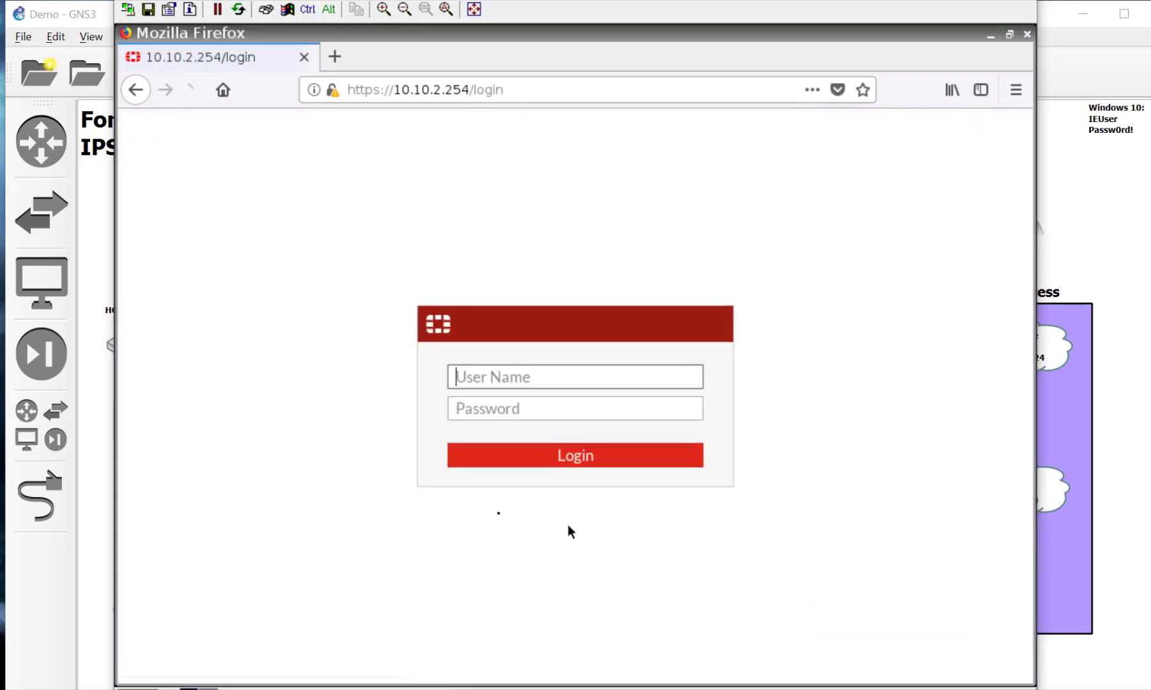
text(admin)
key(Return)
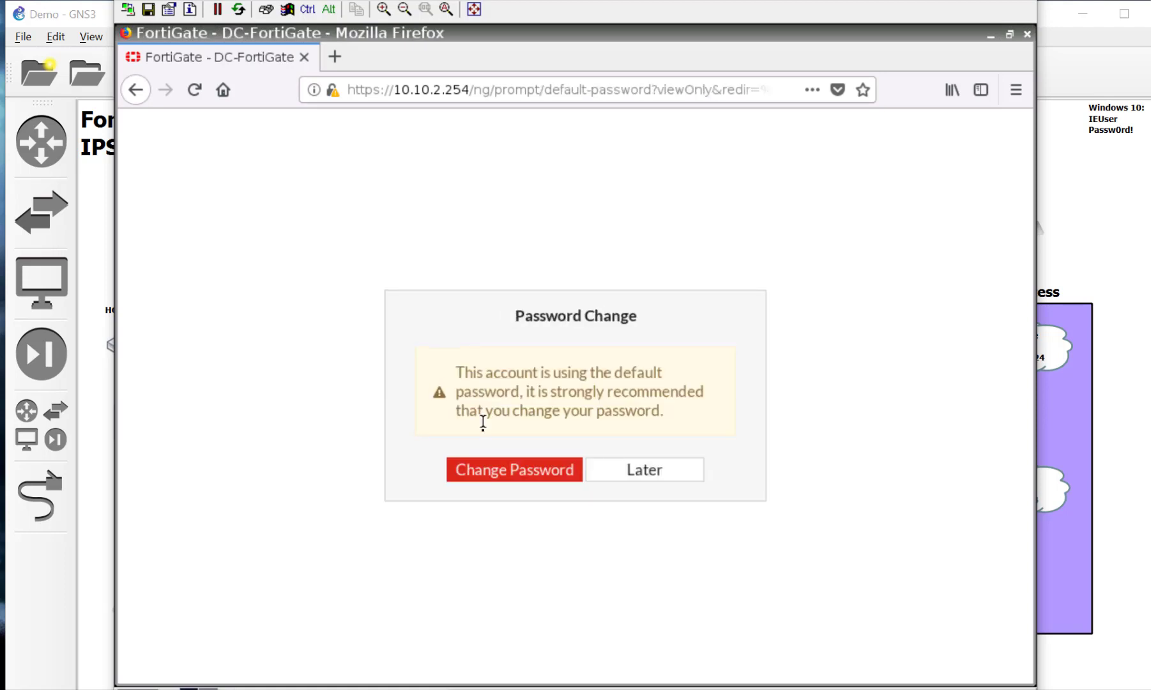
click(666, 476)
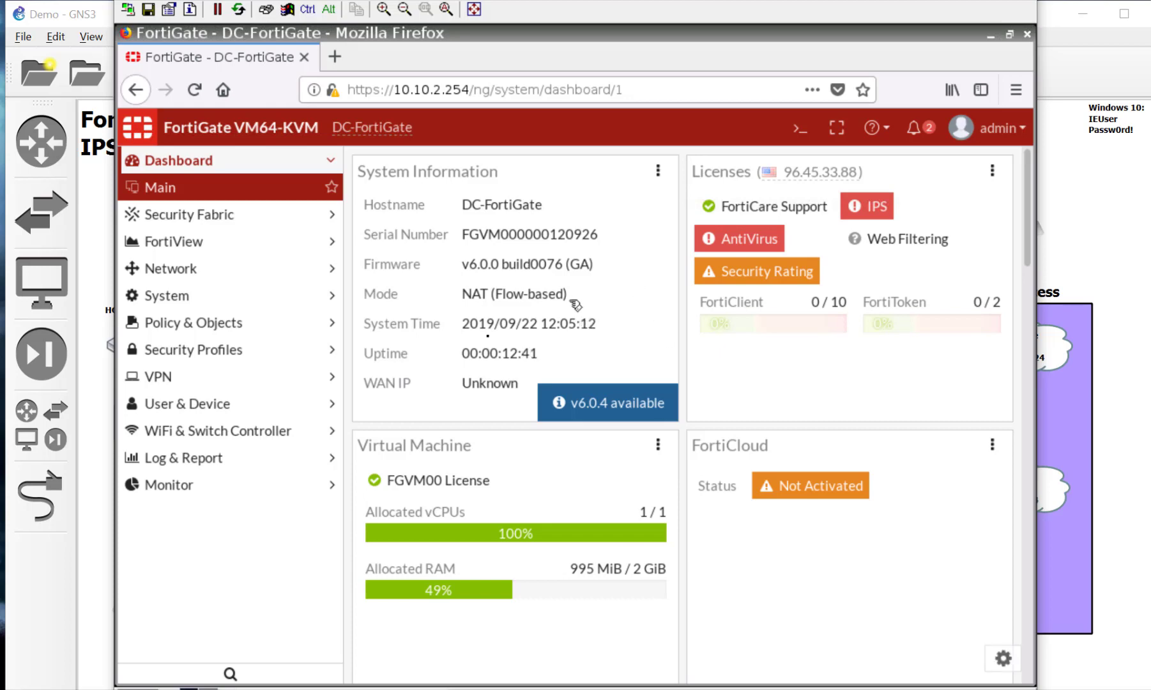
Step: Turn on SD-WAN under Network > SD-WAN
click(245, 262)
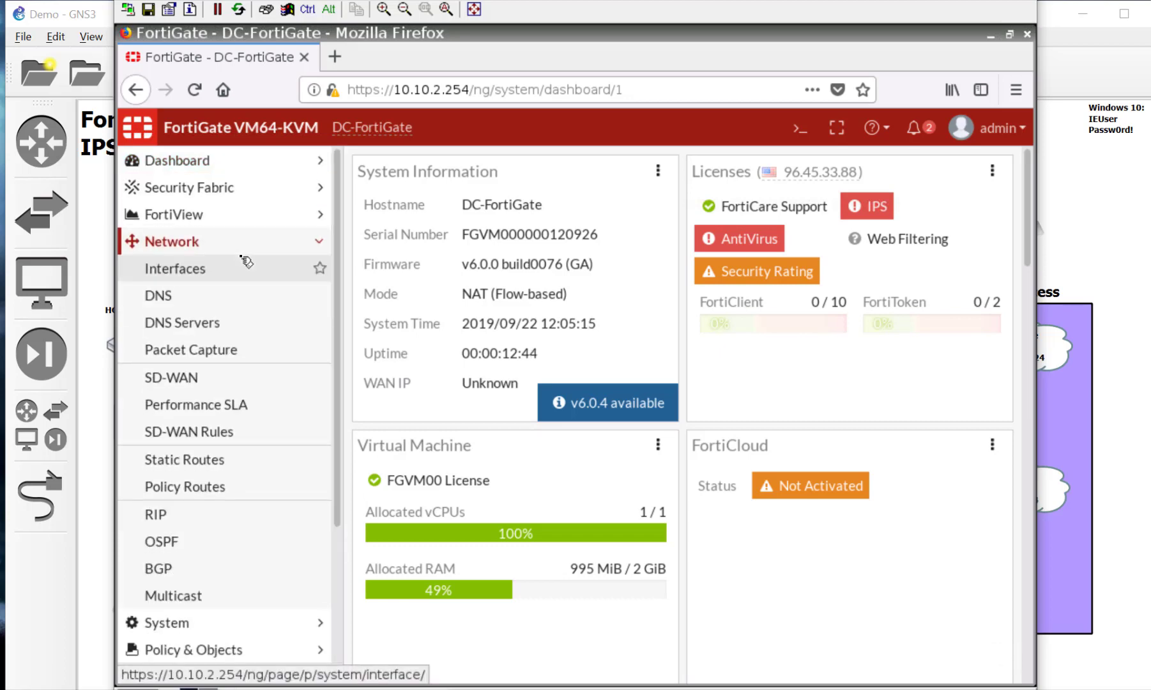
click(245, 380)
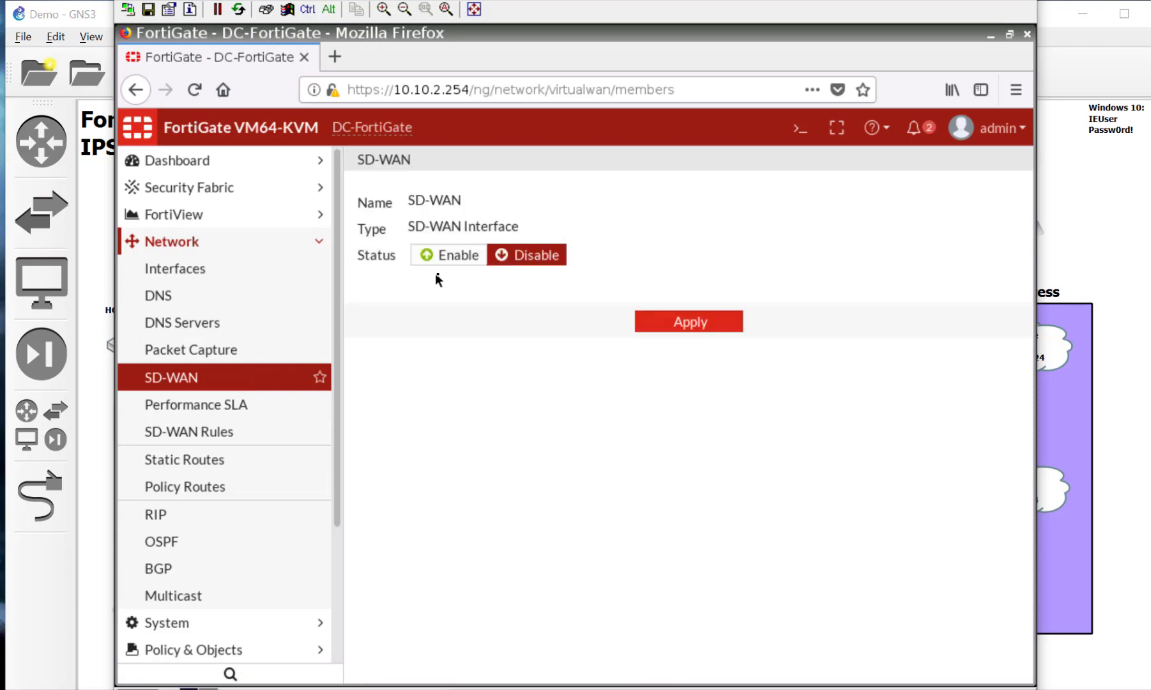
click(466, 254)
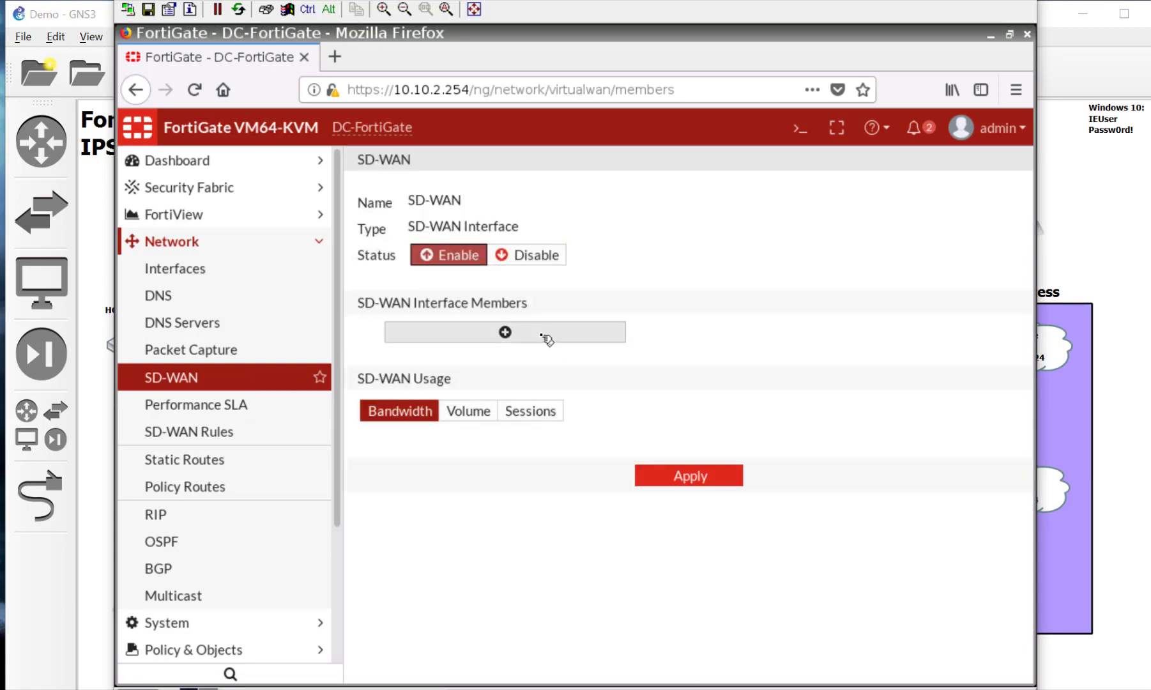
Step: Add WAN1 (port1) as an SD-WAN member with gateway 10.200.6.254
click(504, 332)
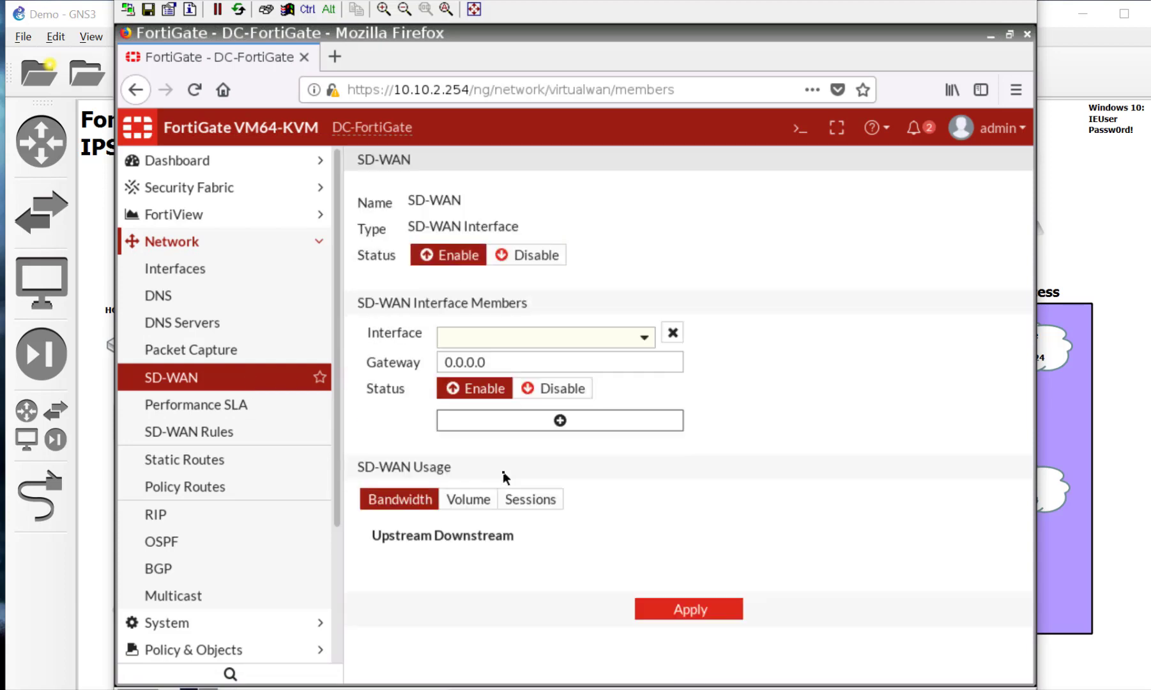
click(569, 337)
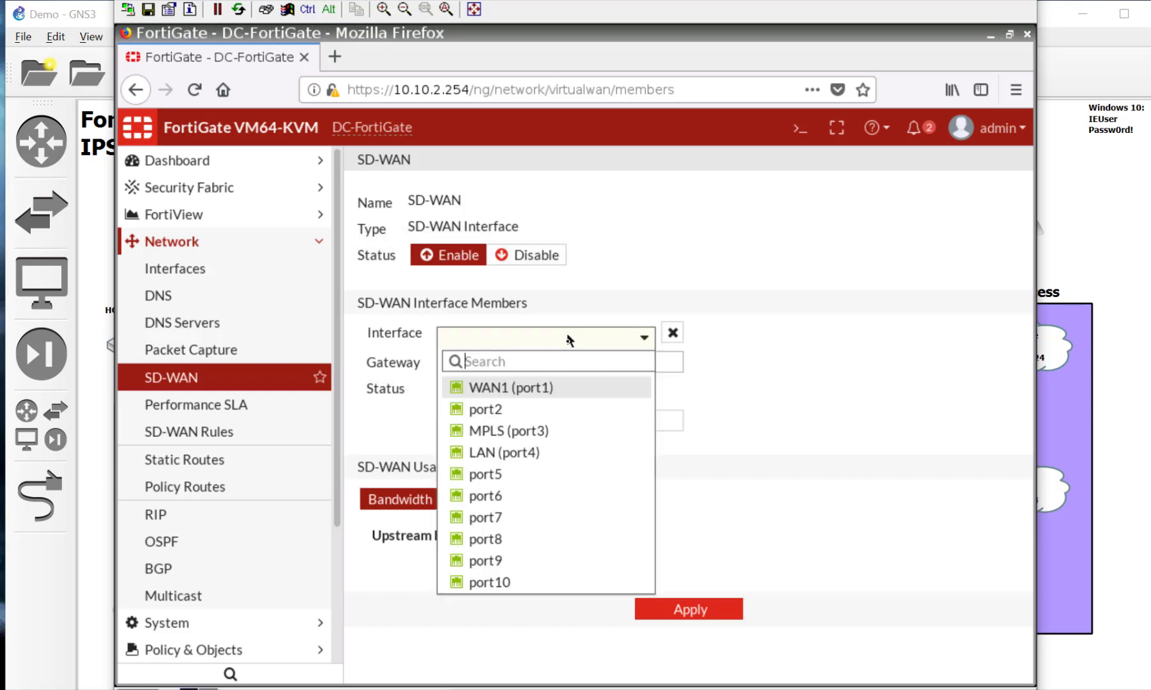
click(571, 390)
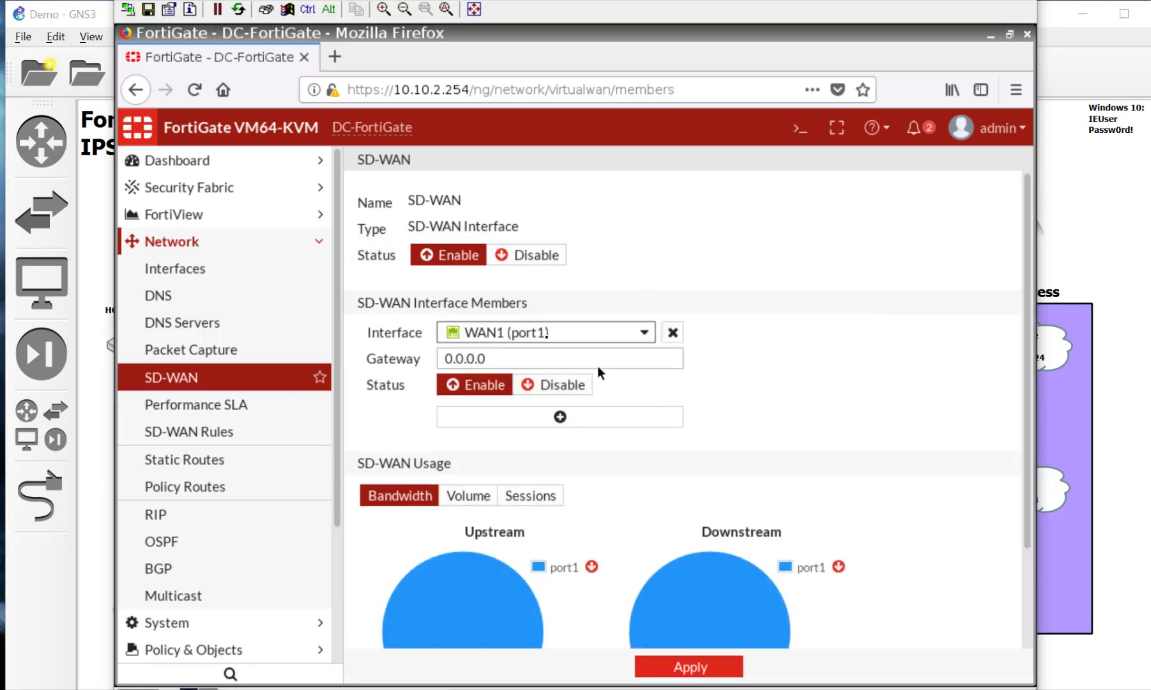
click(552, 359)
drag(517, 358, 415, 361)
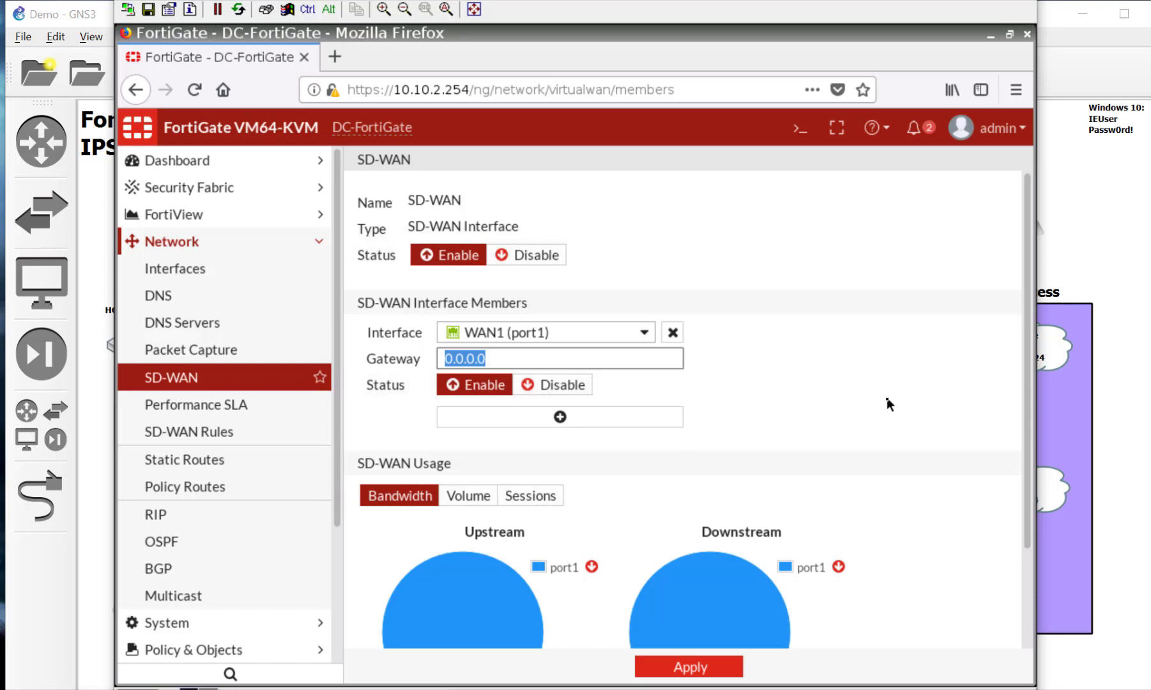
text(10.200.)
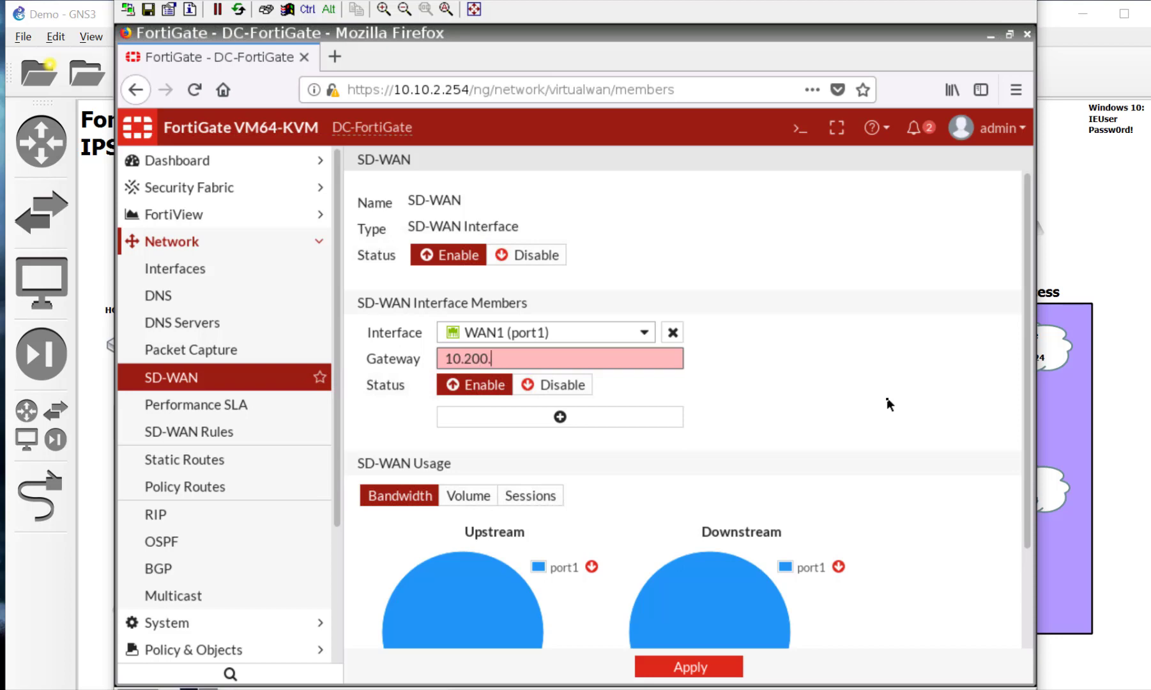
text(6.2)
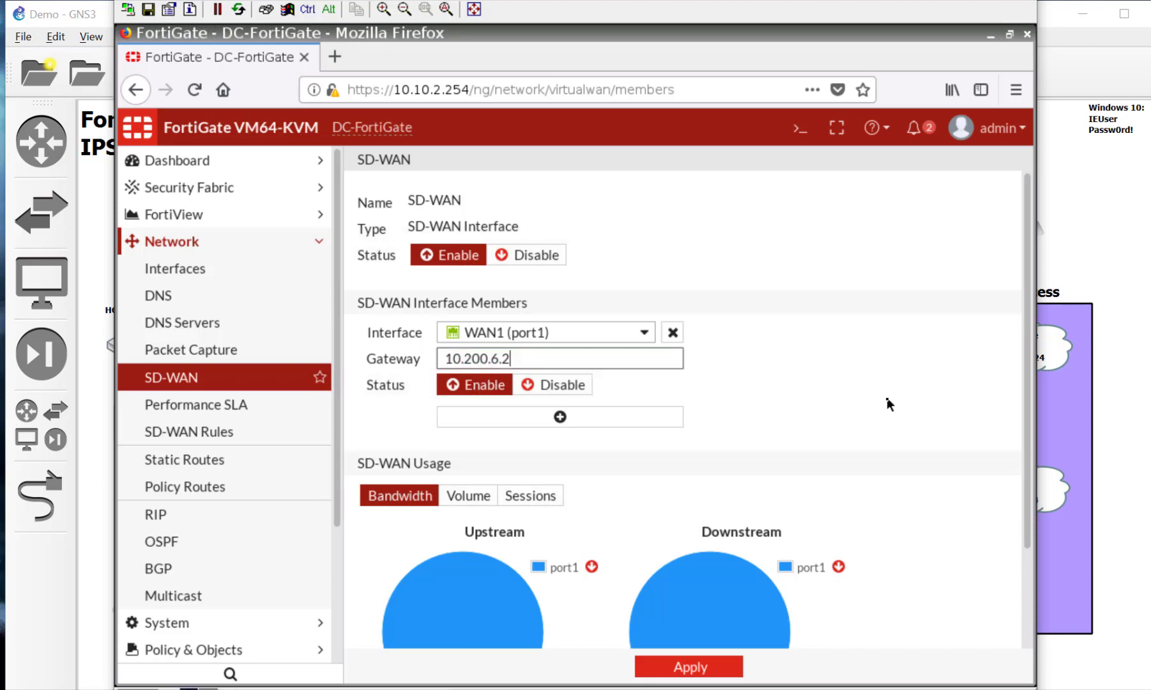
text(54)
click(725, 666)
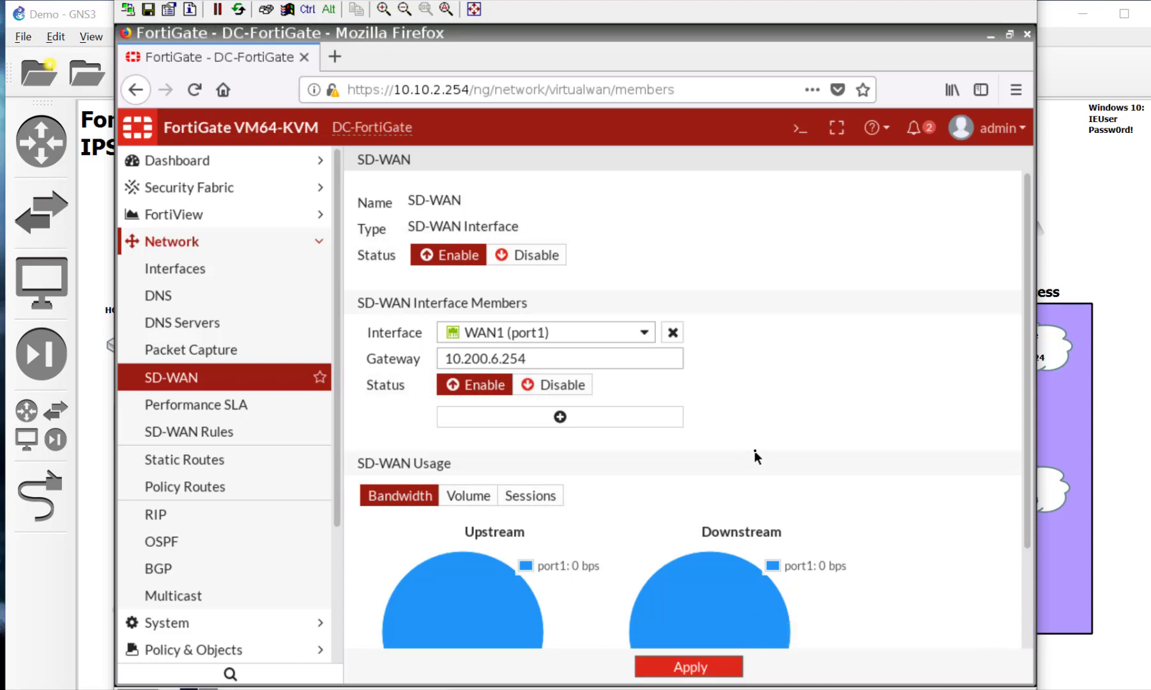
scroll(755, 452, down, 2)
scroll(756, 453, up, 2)
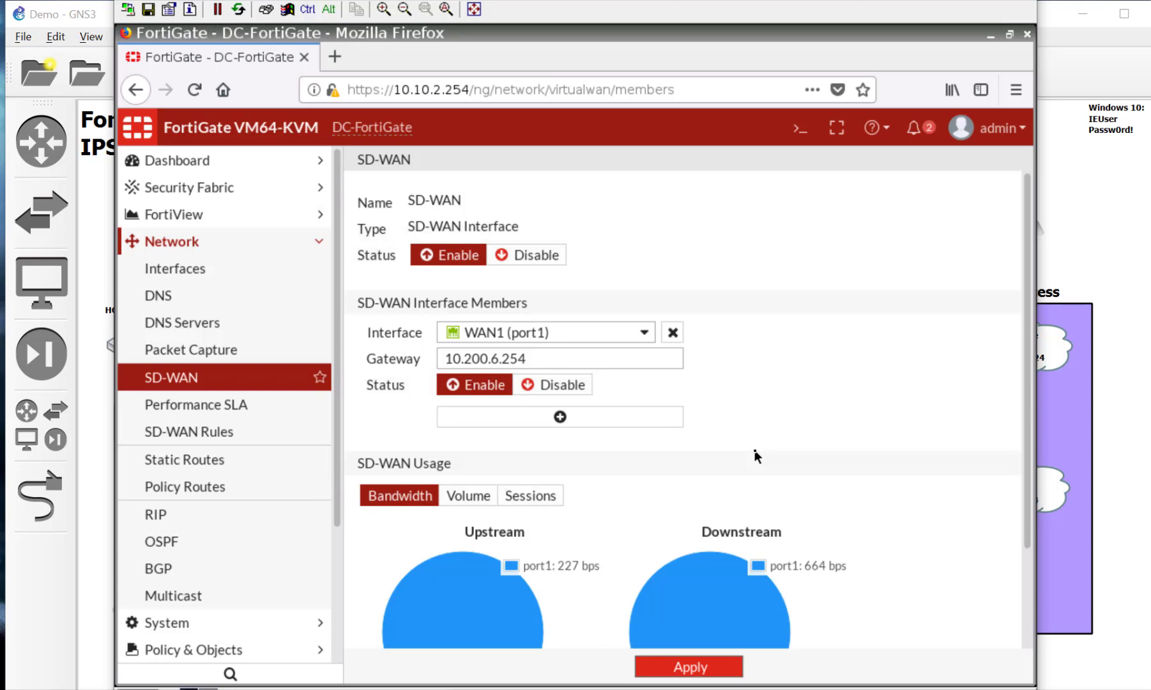
scroll(872, 460, down, 3)
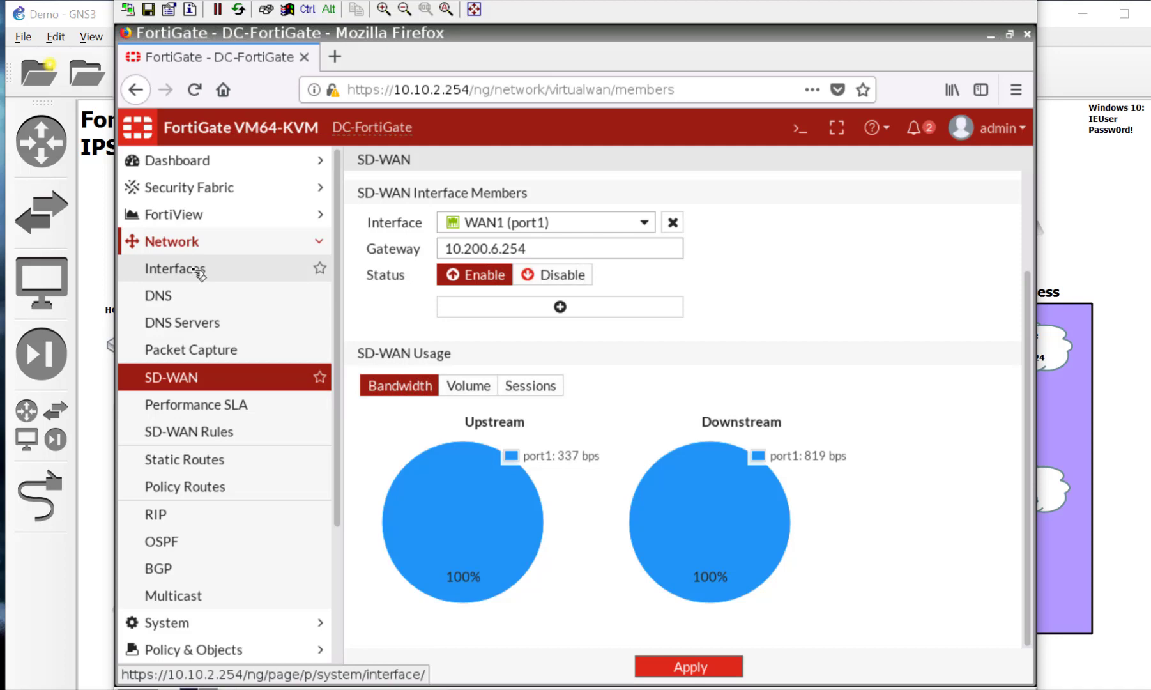
Step: Switch the 0.0.0.0/0 static route's interface to SD-WAN and save it
click(222, 469)
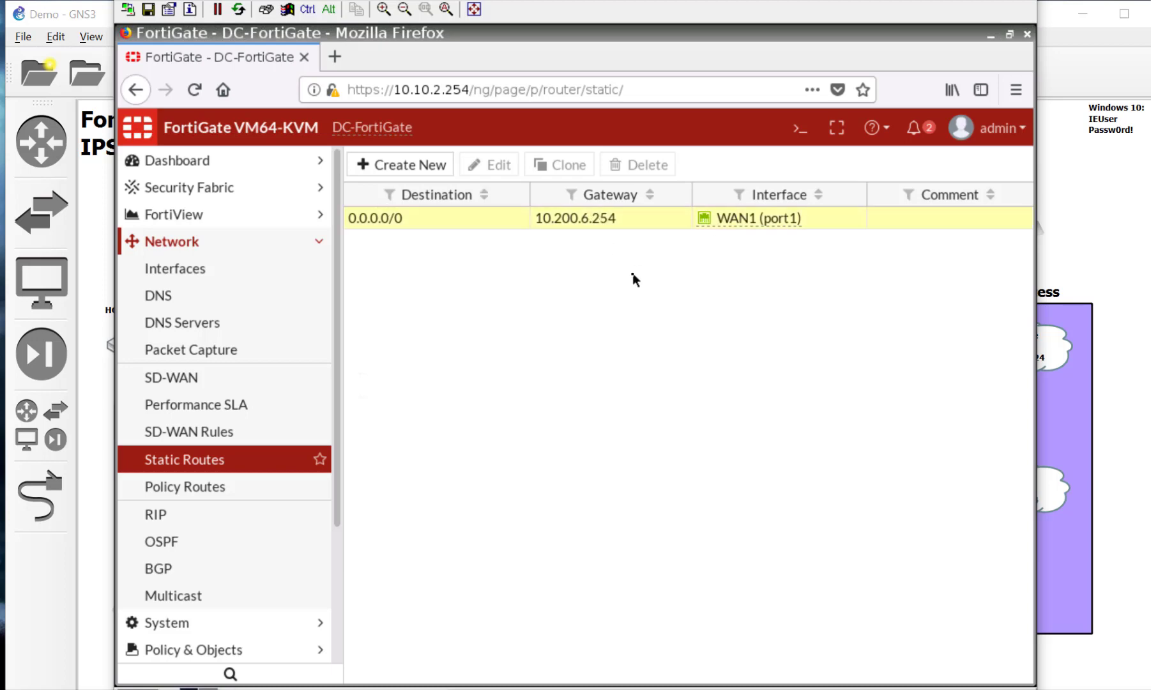
click(591, 217)
double_click(604, 218)
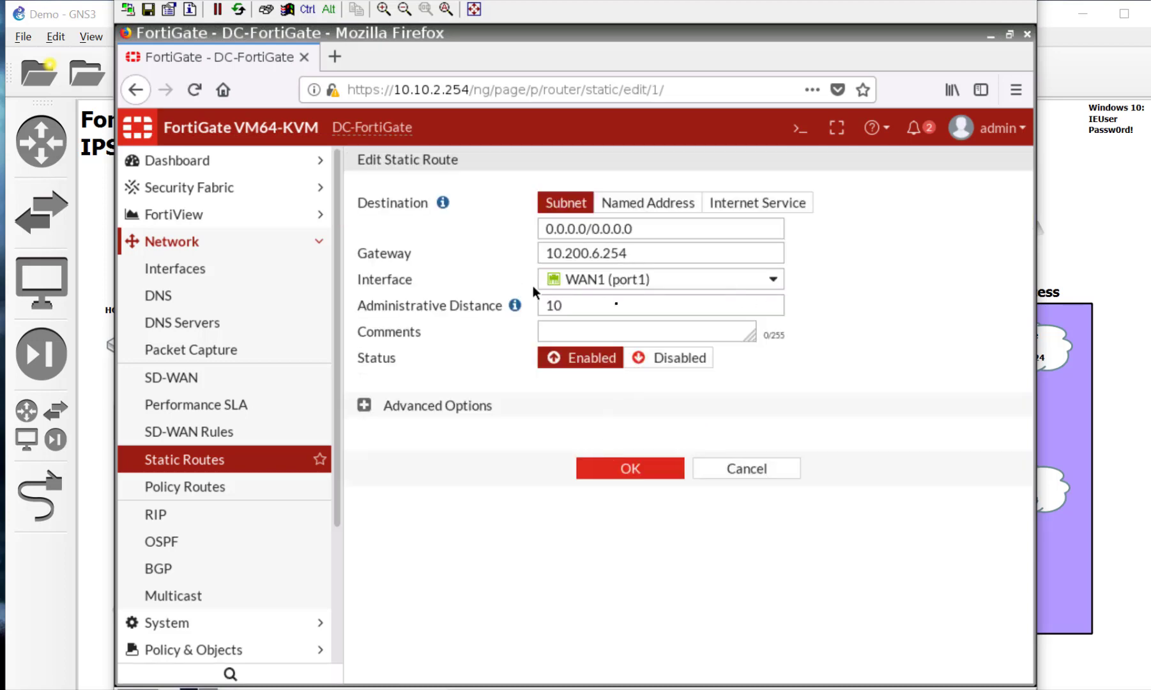
click(648, 279)
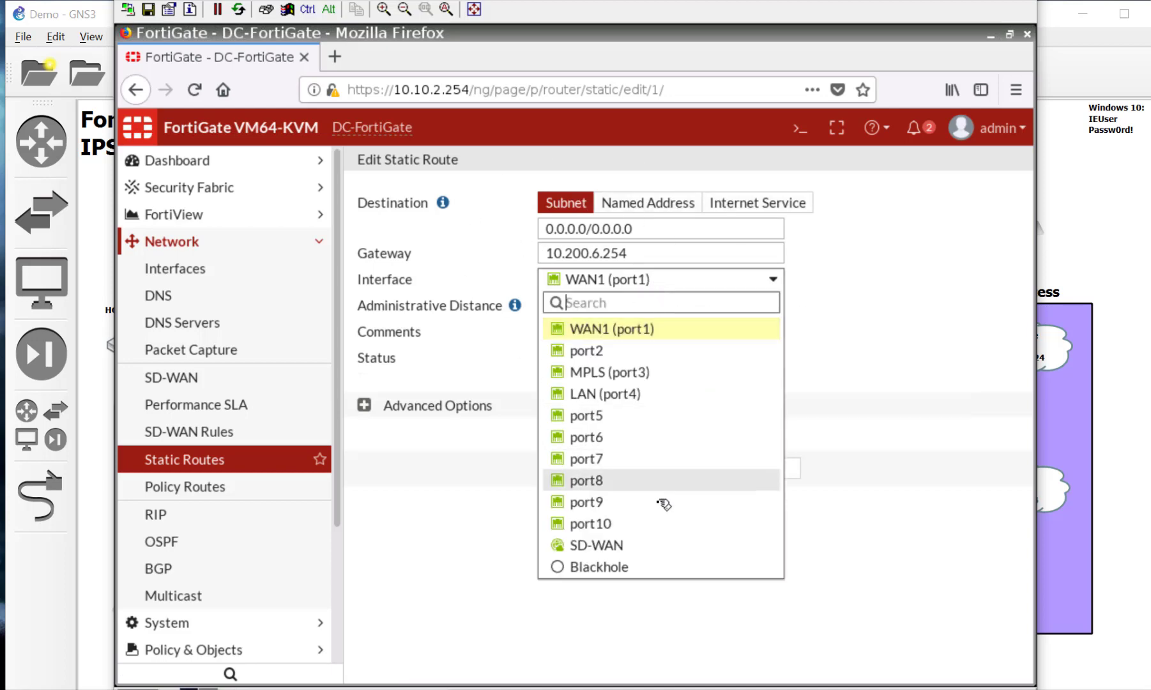
click(656, 546)
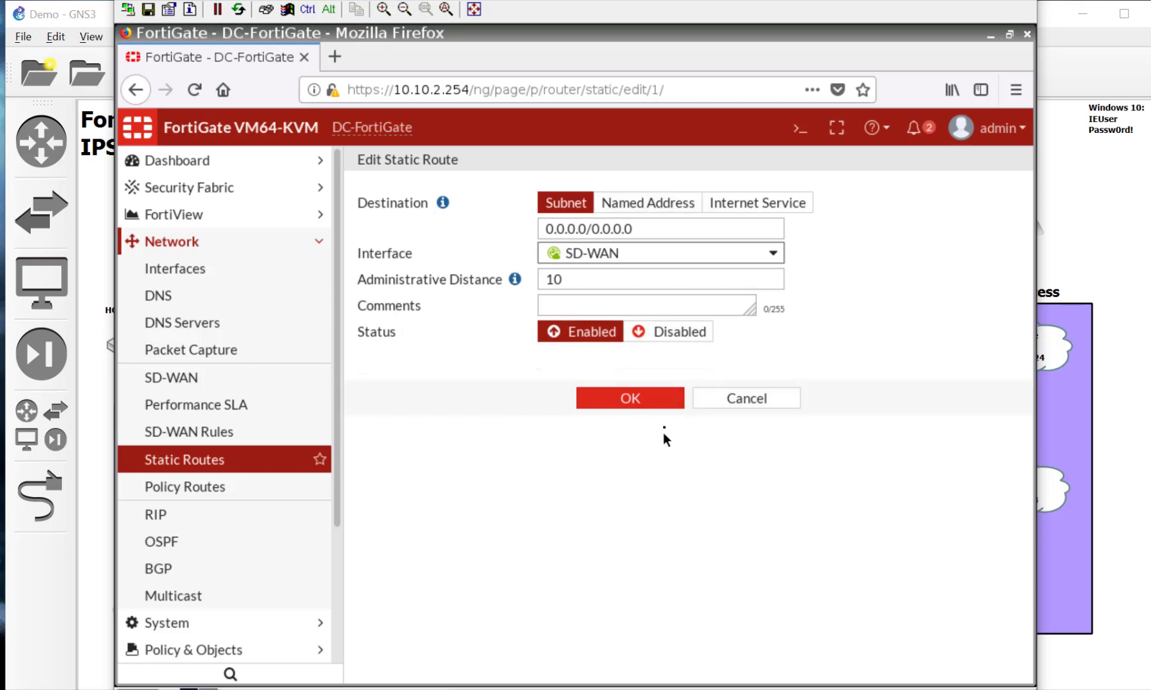
click(665, 397)
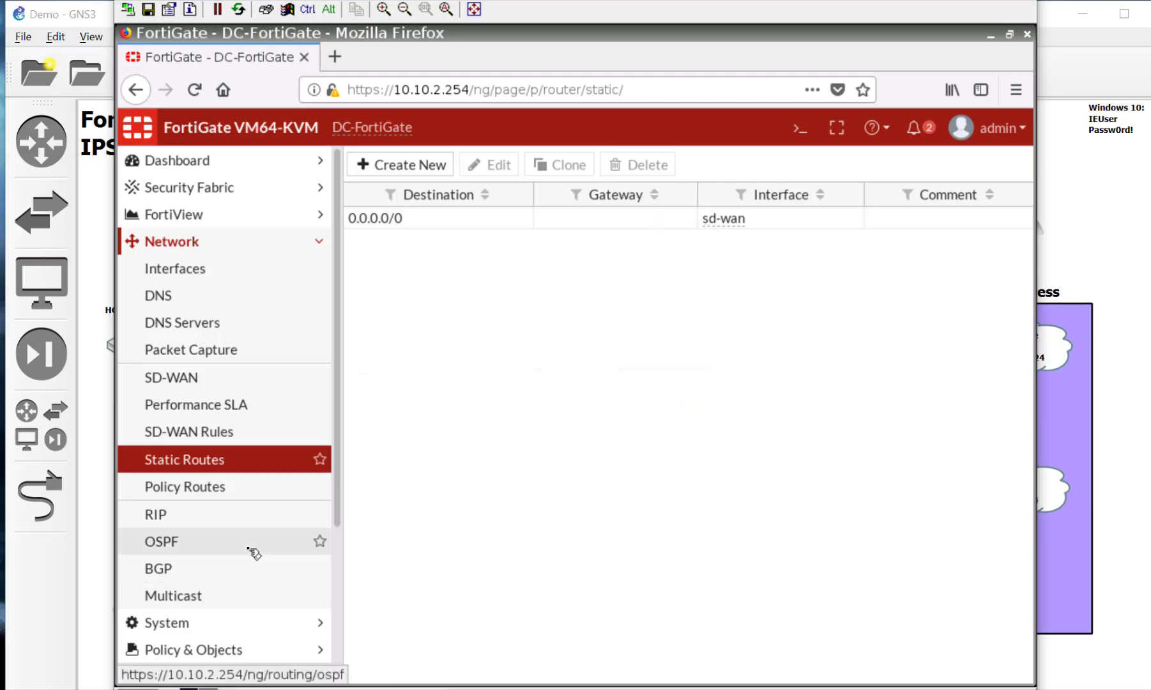
Step: Go to Network > Performance SLA and start a new health check
click(229, 407)
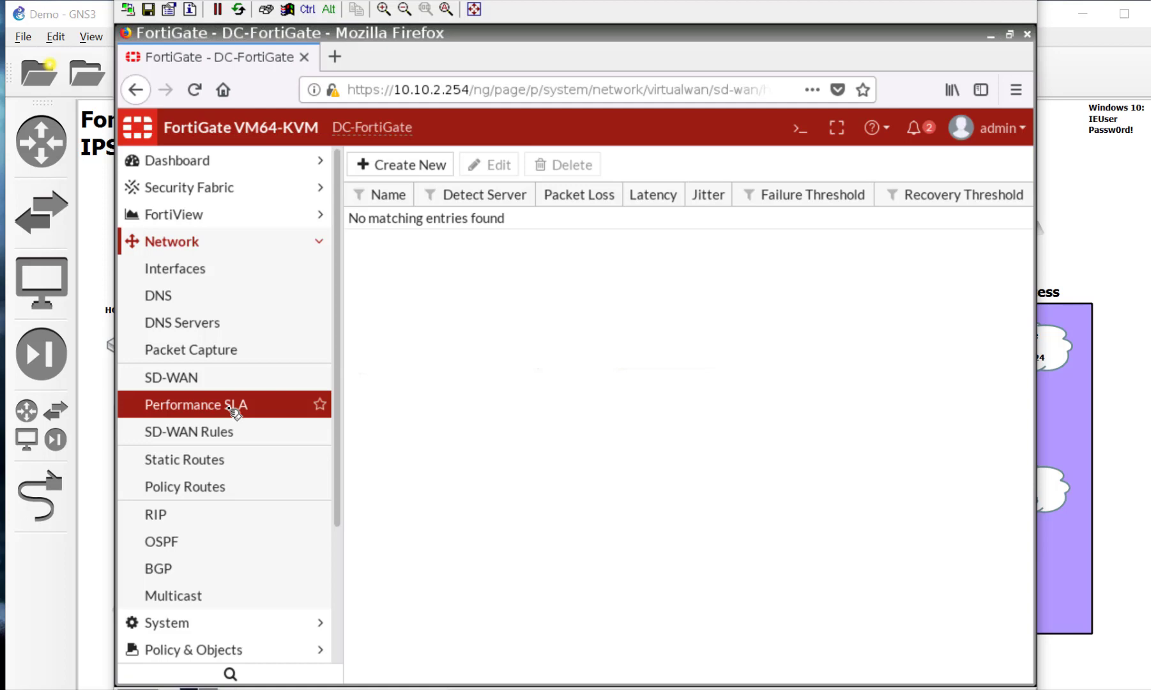
click(412, 167)
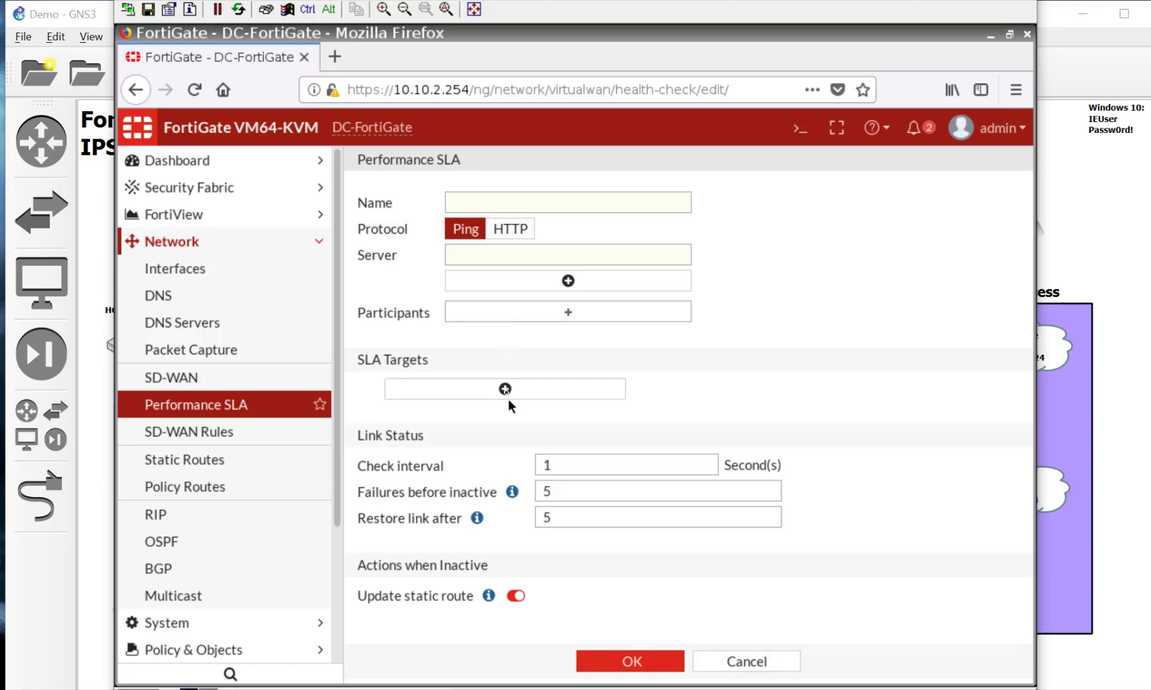
Step: Save a QoSInternet SLA pinging server 8.8.8.8 with WAN1 (port1) as participant
click(474, 202)
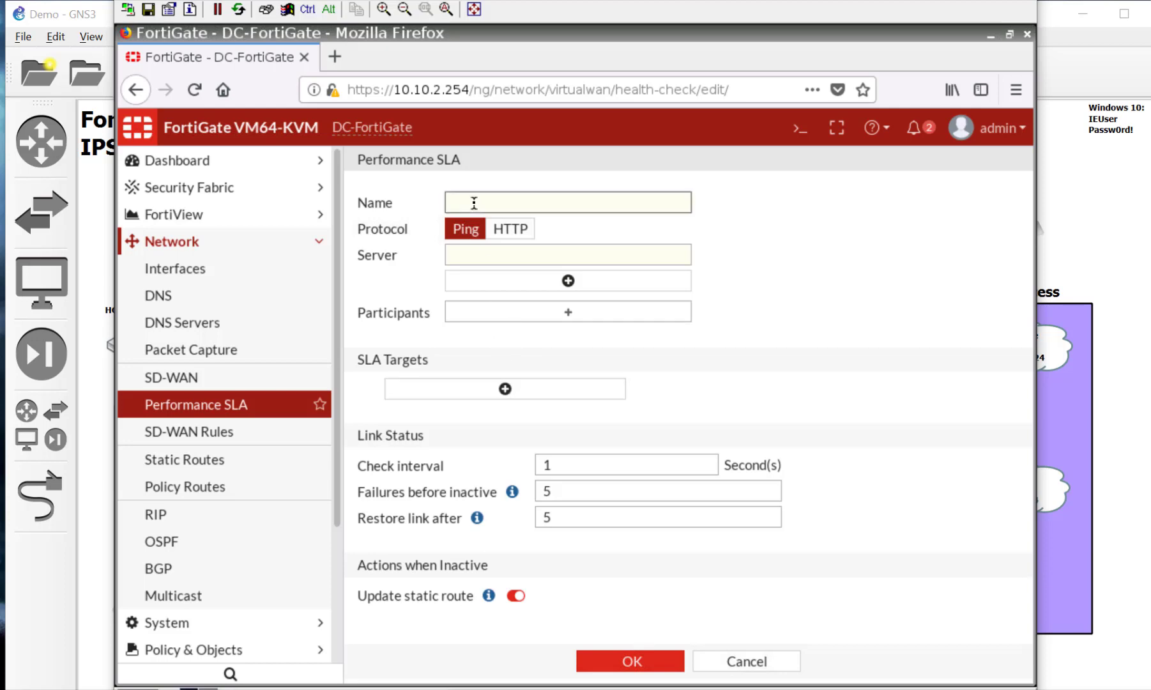
text(QoS Internet)
click(555, 256)
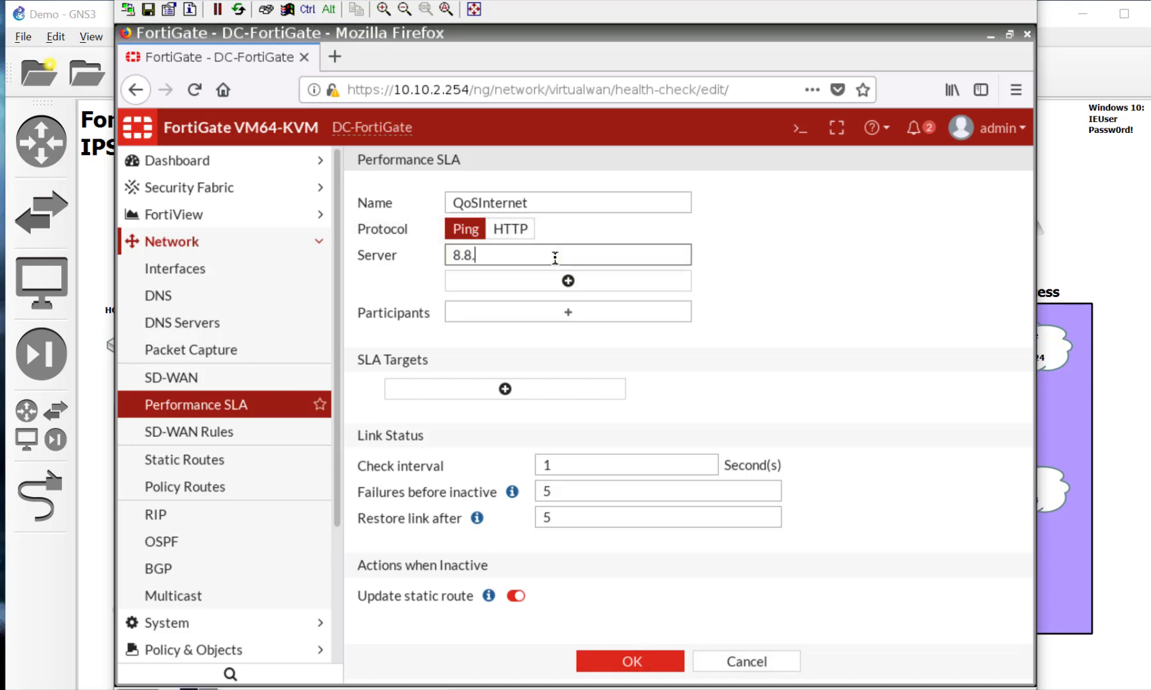
text(8.8)
click(596, 316)
click(856, 213)
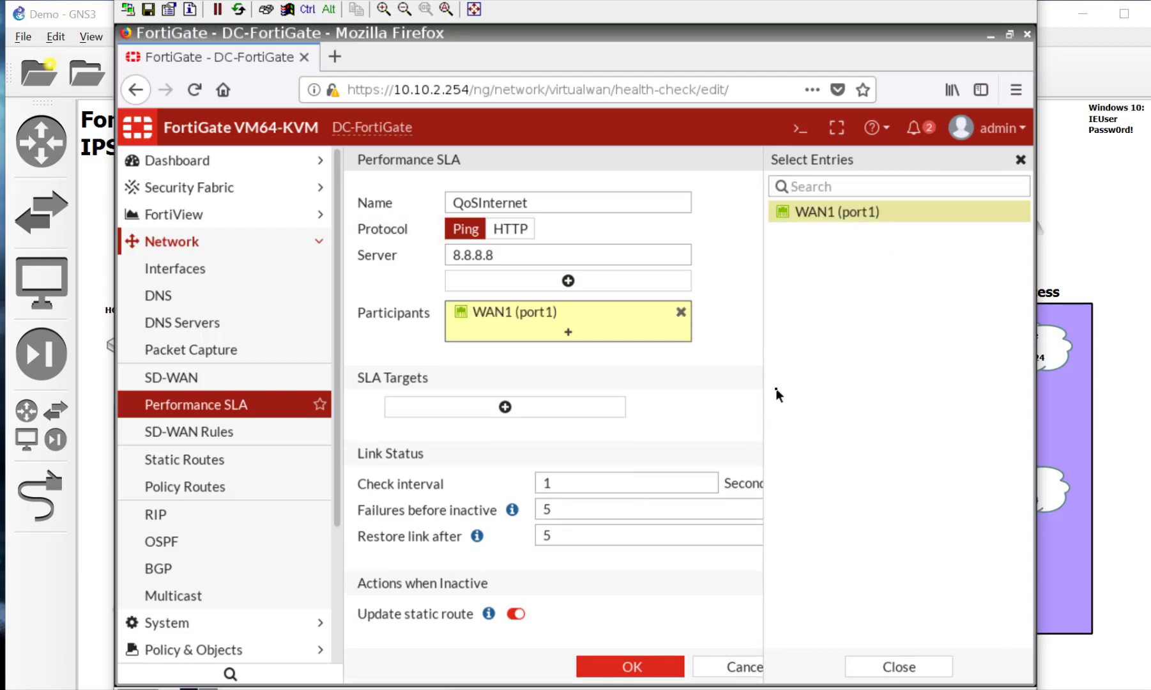
click(662, 402)
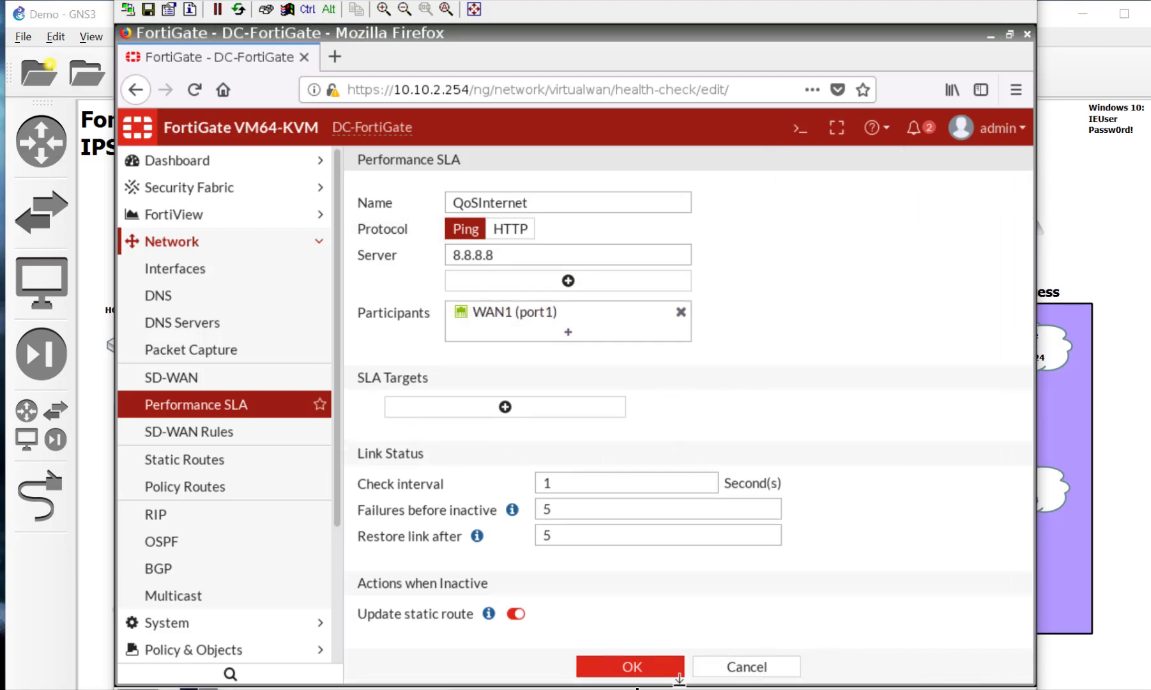
click(633, 667)
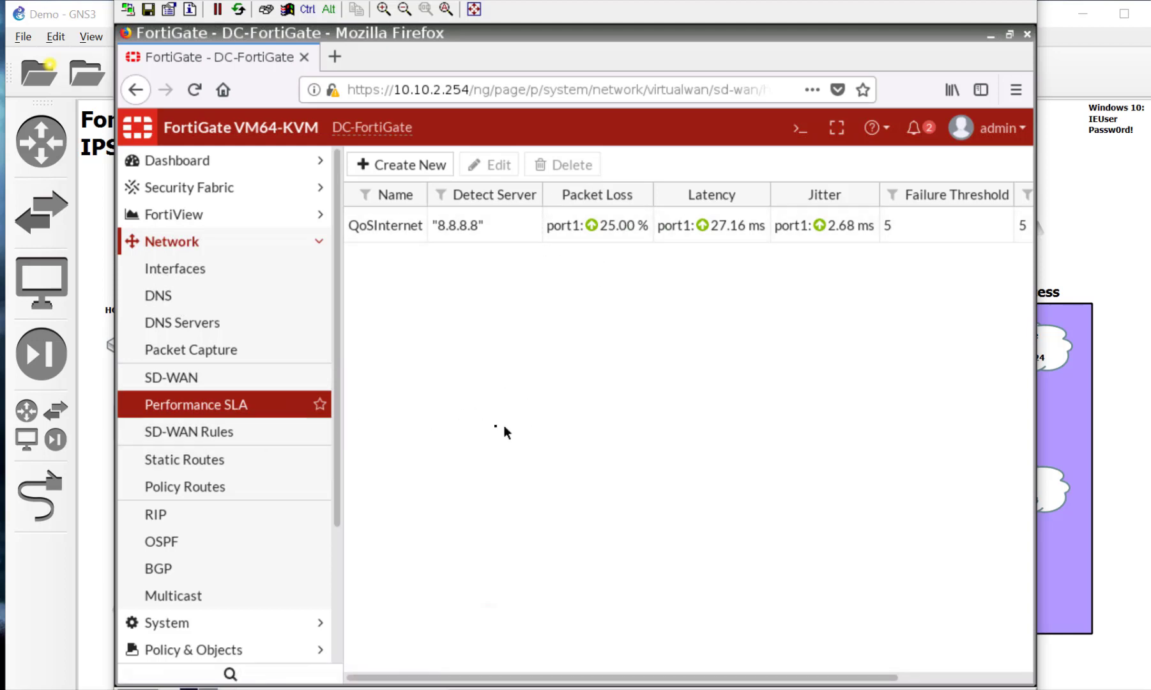
Step: Pass through the SD-WAN pages and go to Policy & Objects > IPv4 Policy
click(281, 432)
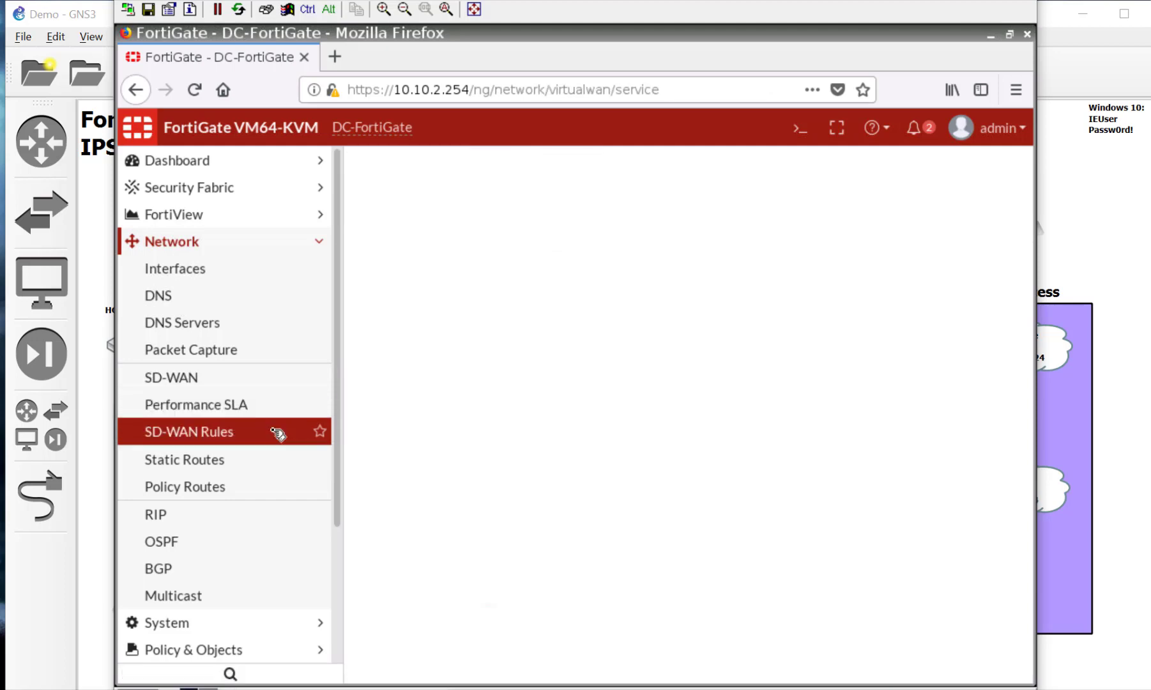
click(243, 385)
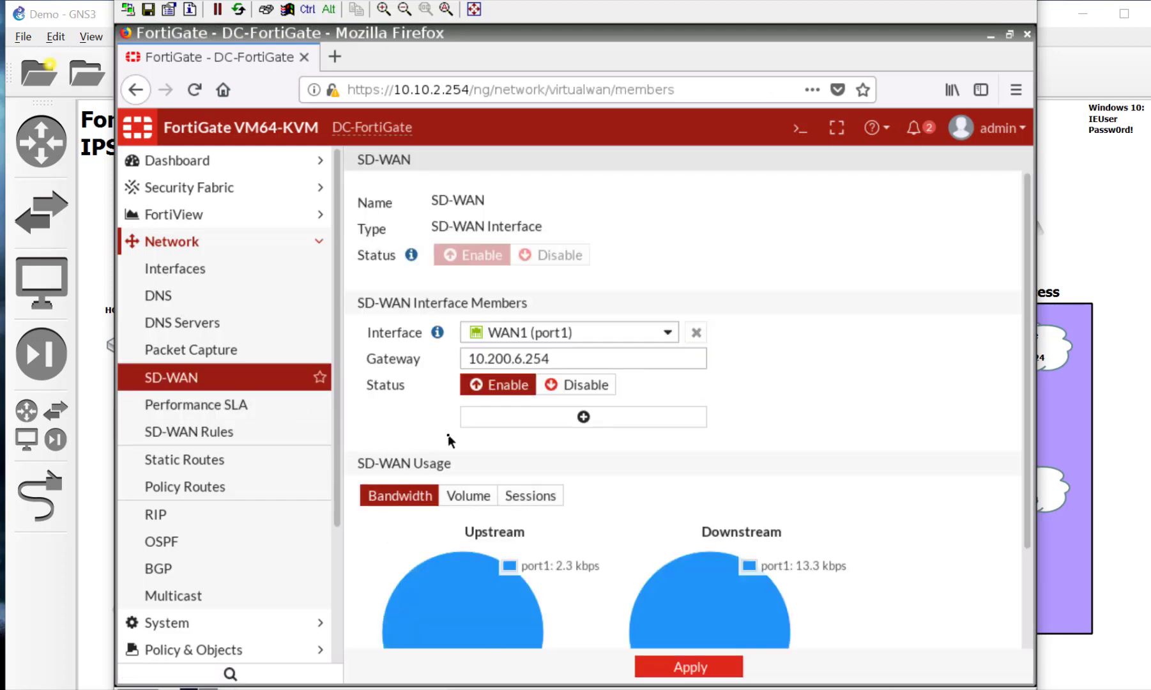
scroll(448, 442, down, 2)
scroll(448, 442, up, 2)
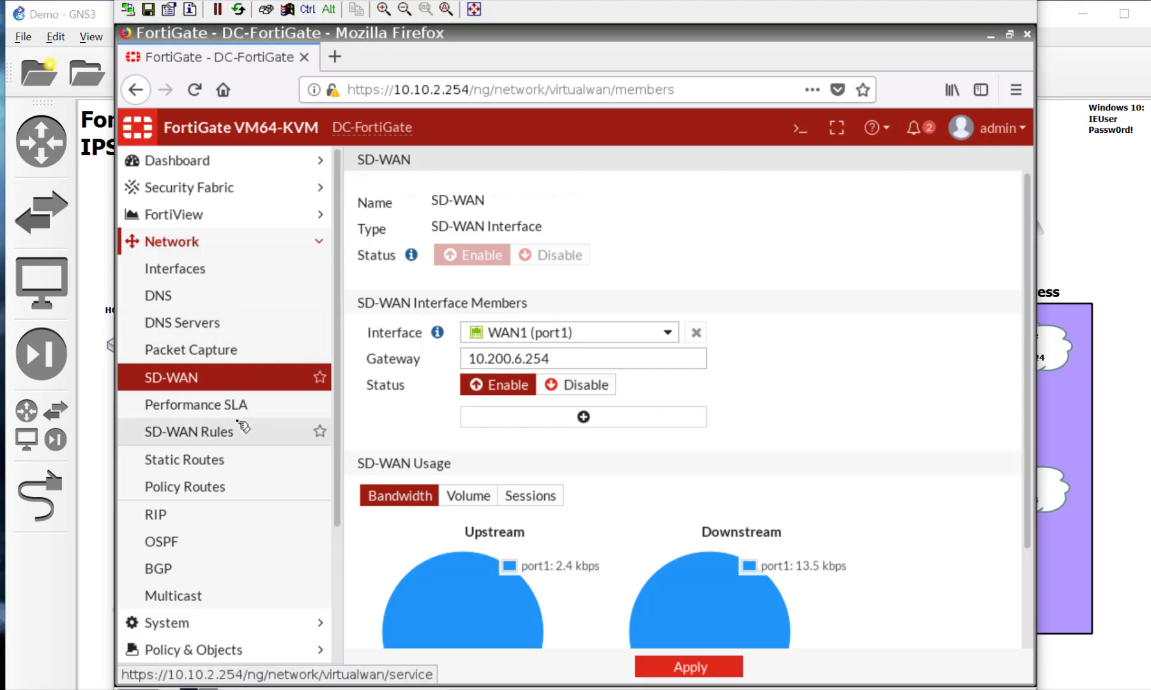
scroll(234, 568, down, 3)
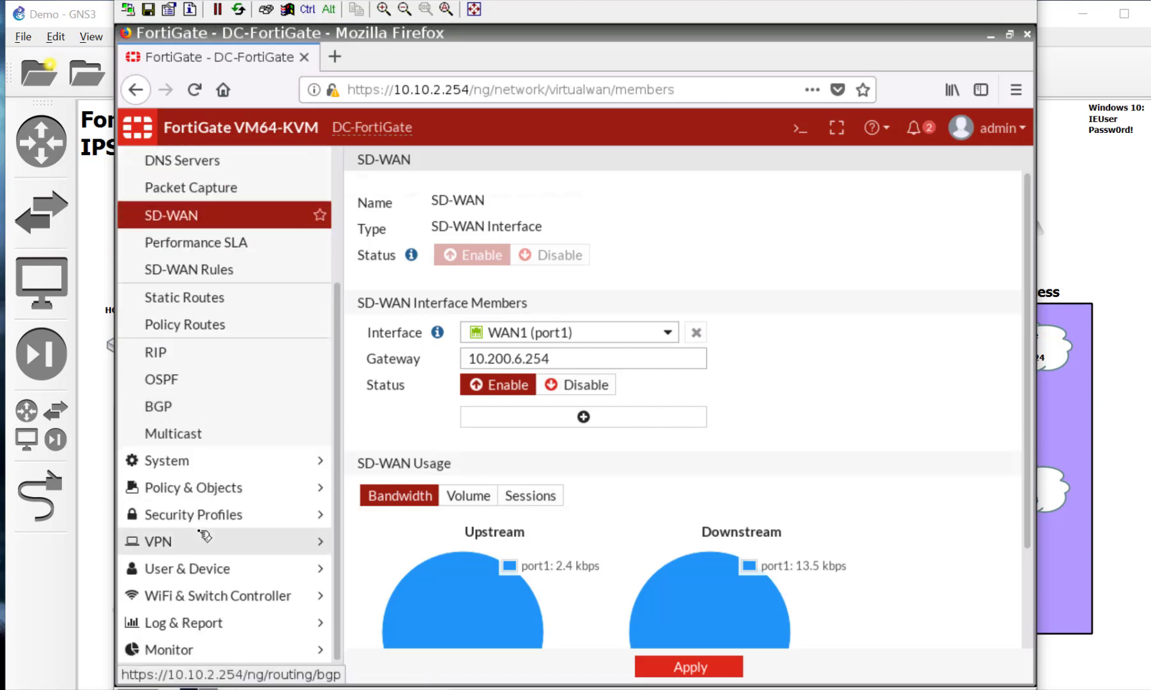
click(248, 490)
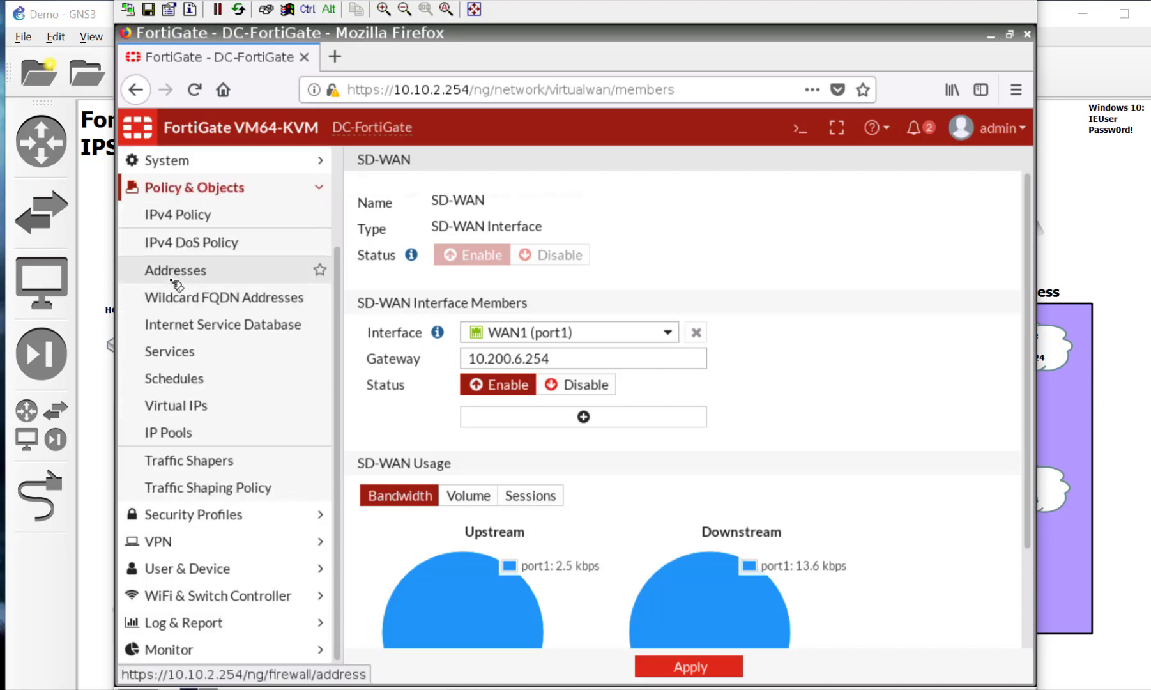
click(198, 215)
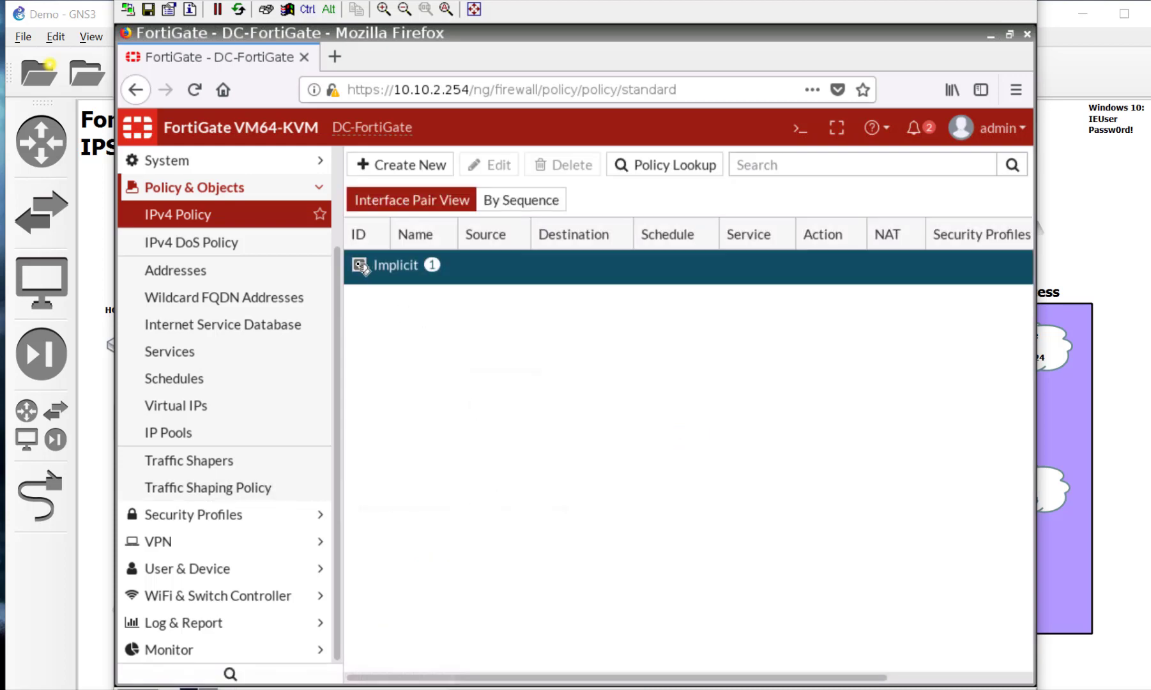
Step: Create a new IPv4 policy named InternetAccess
click(417, 165)
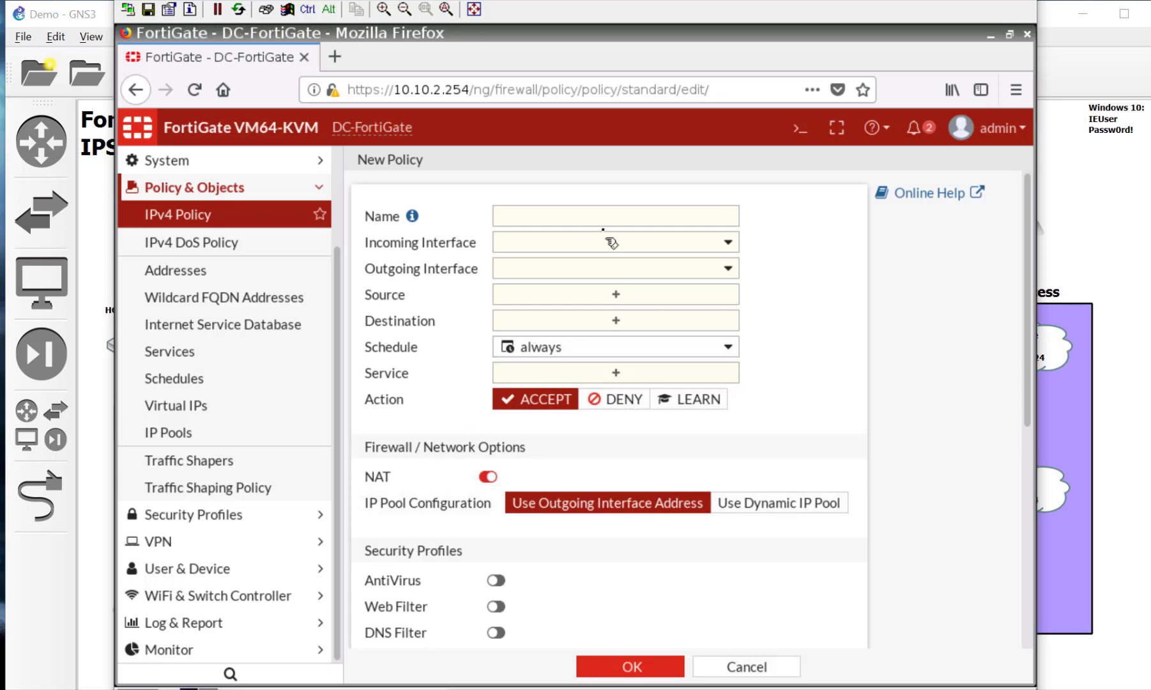
click(597, 219)
text(eBas)
key(BackSpace)
key(BackSpace)
key(BackSpace)
text(In)
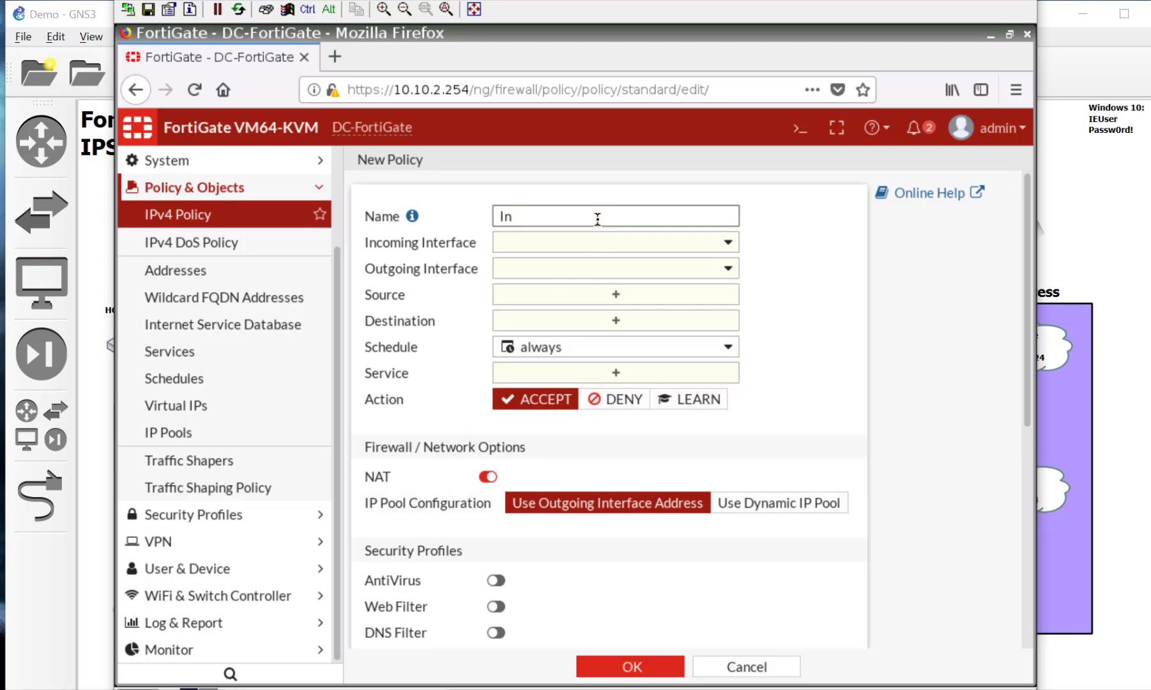
text(ternetAccess)
Step: Set incoming interface LAN (port4) and outgoing SD-WAN, then pick source addresses
click(646, 244)
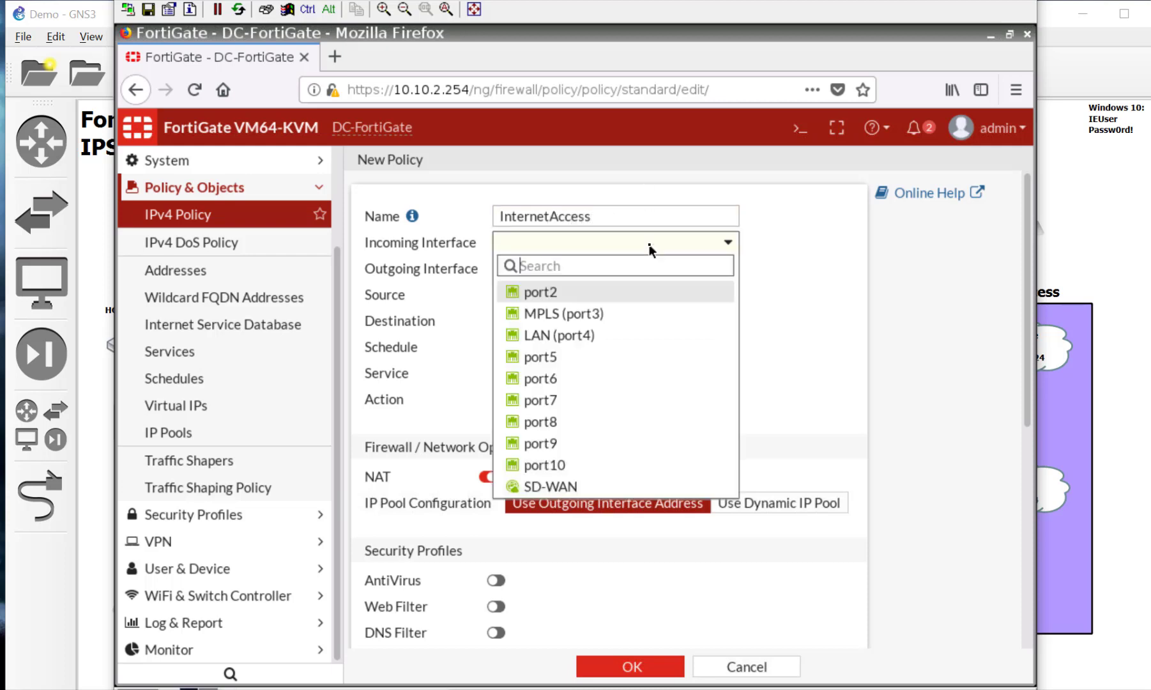
click(610, 345)
click(604, 268)
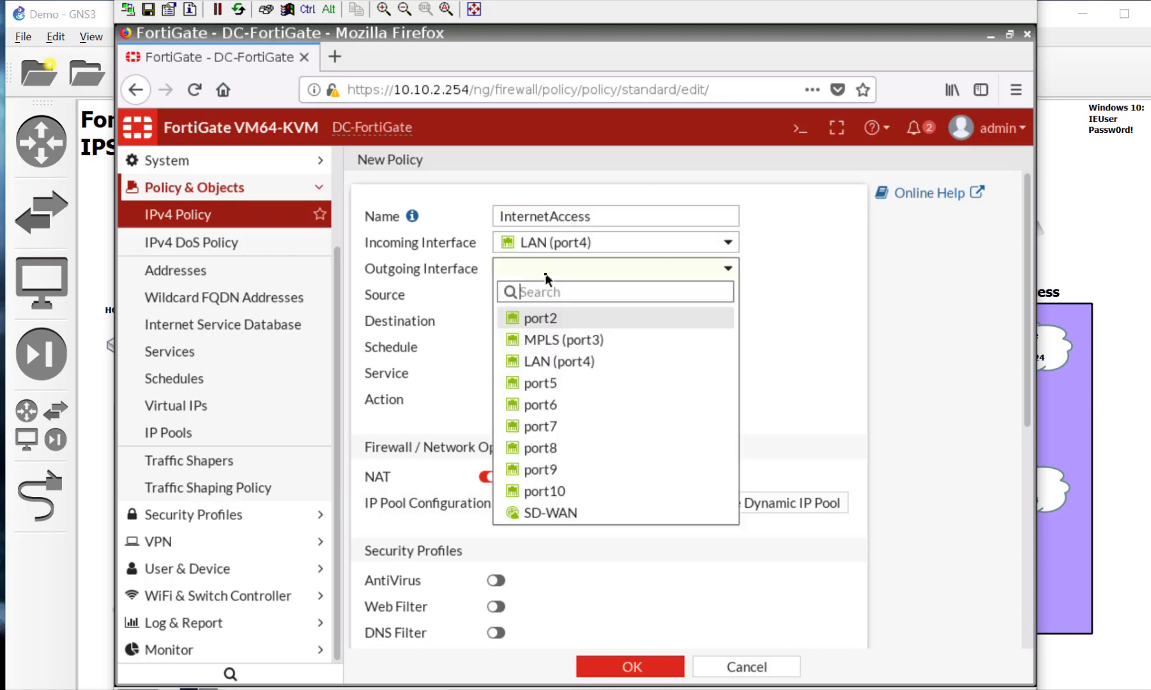
click(591, 513)
click(585, 295)
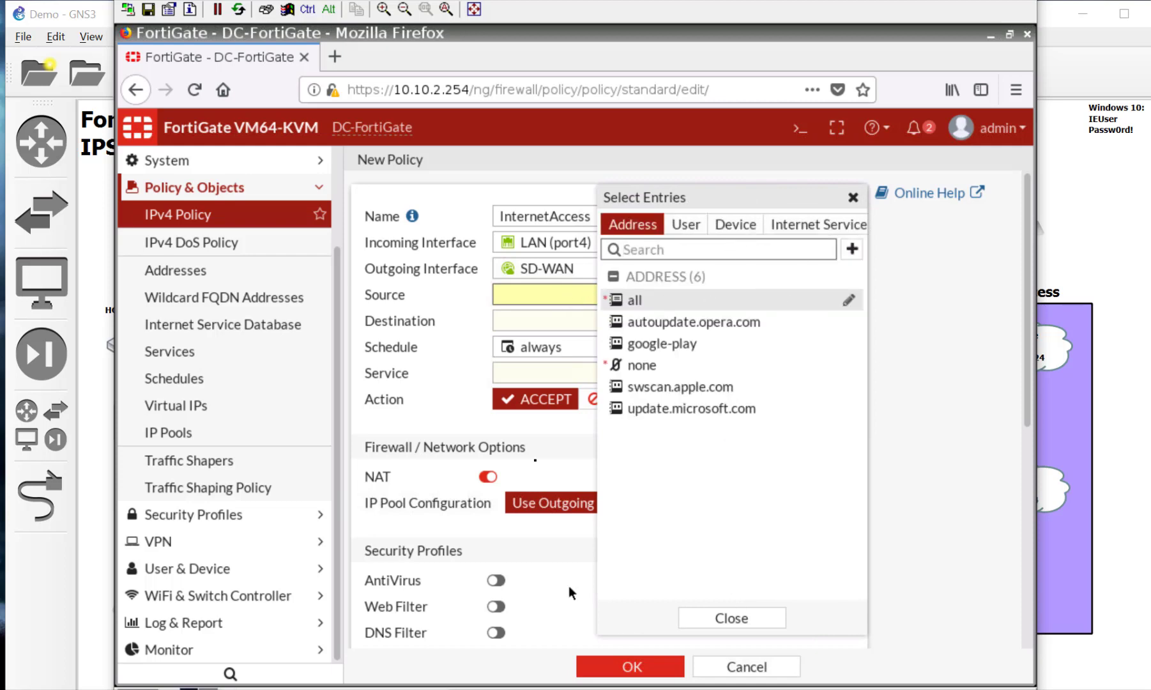
mouse_move(662, 379)
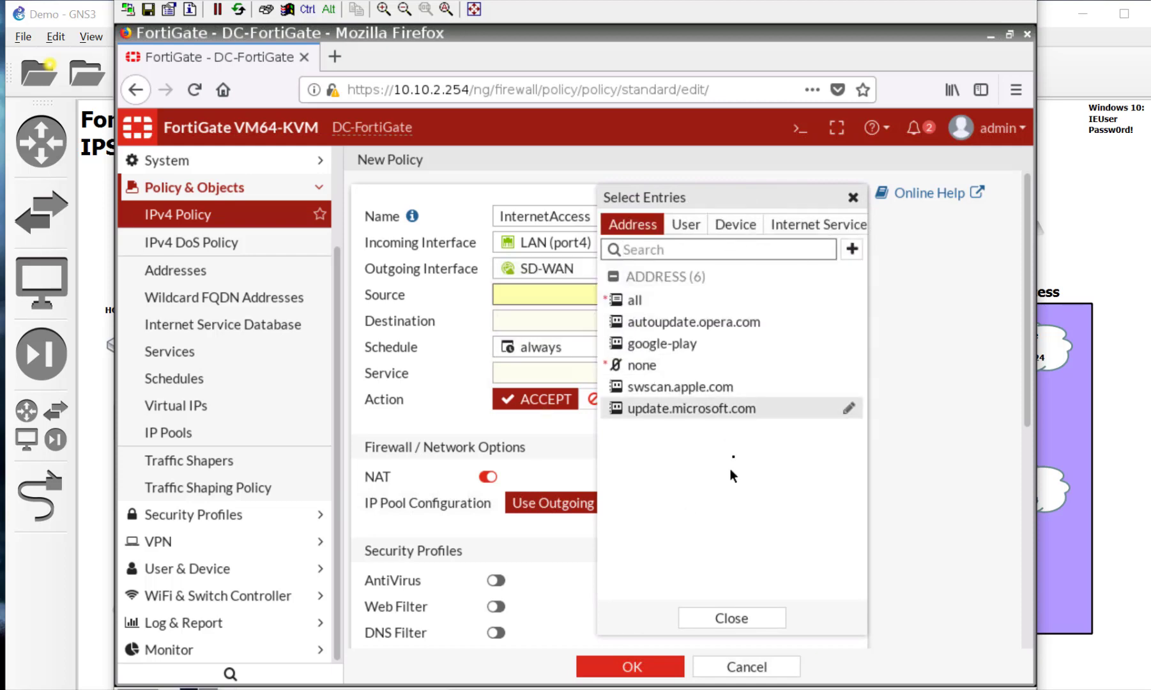
Step: Create a green address object DC_Subnet for subnet 10.10.2.0/24
click(852, 248)
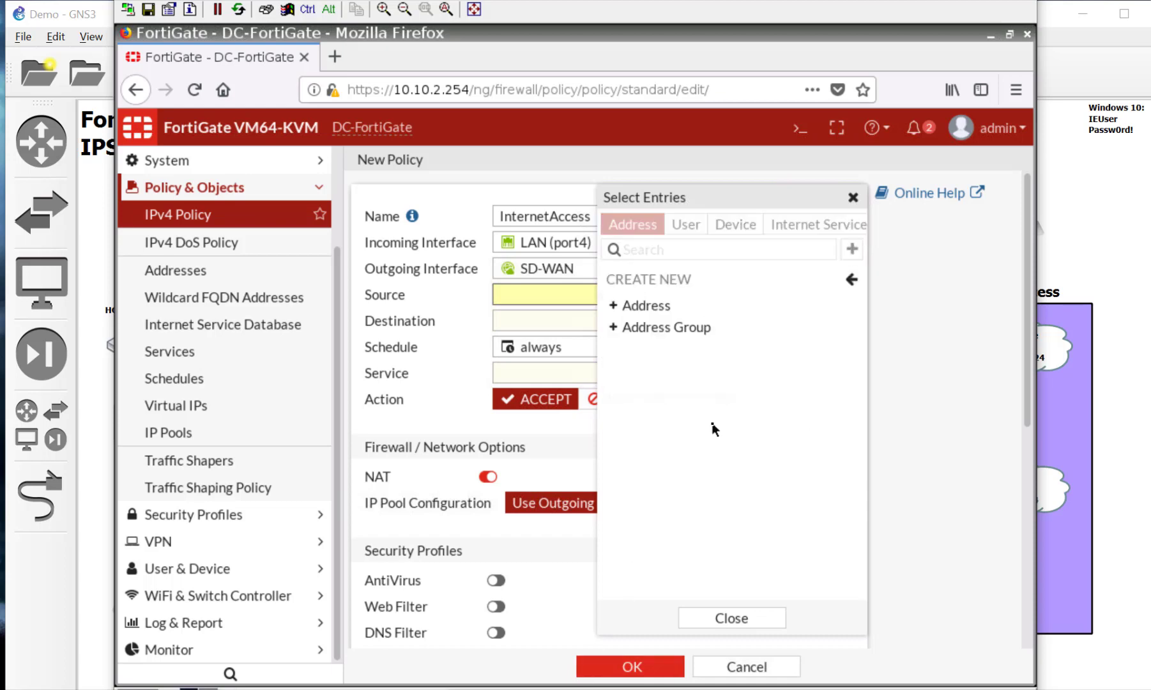
click(655, 307)
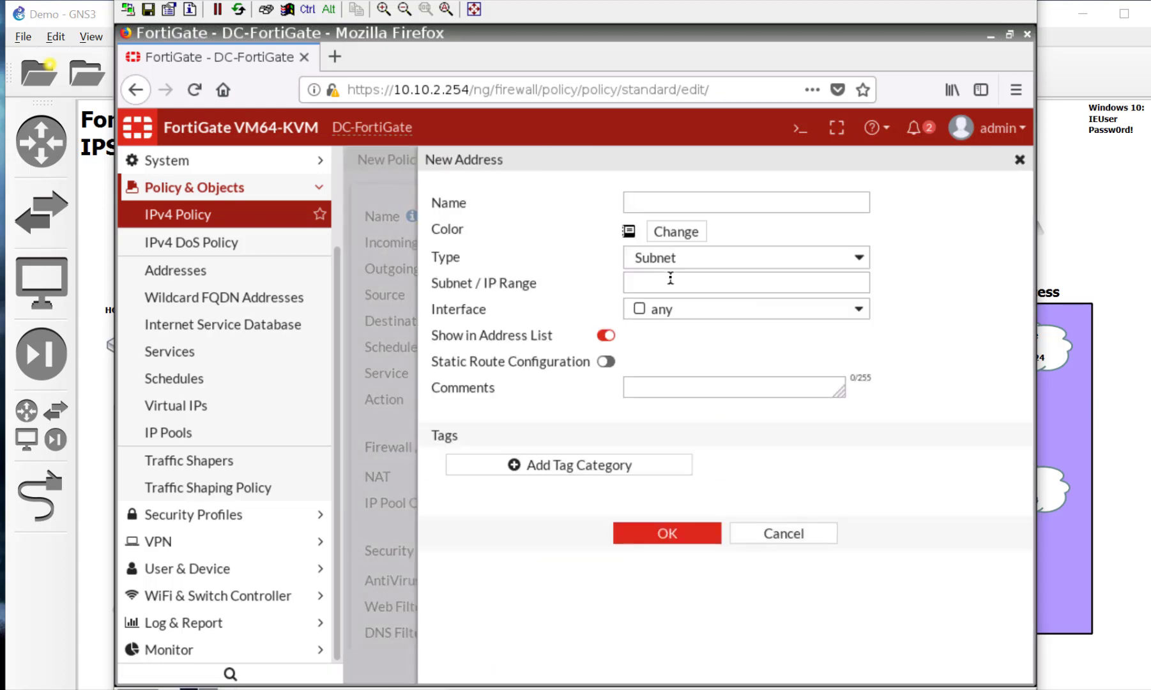
click(701, 203)
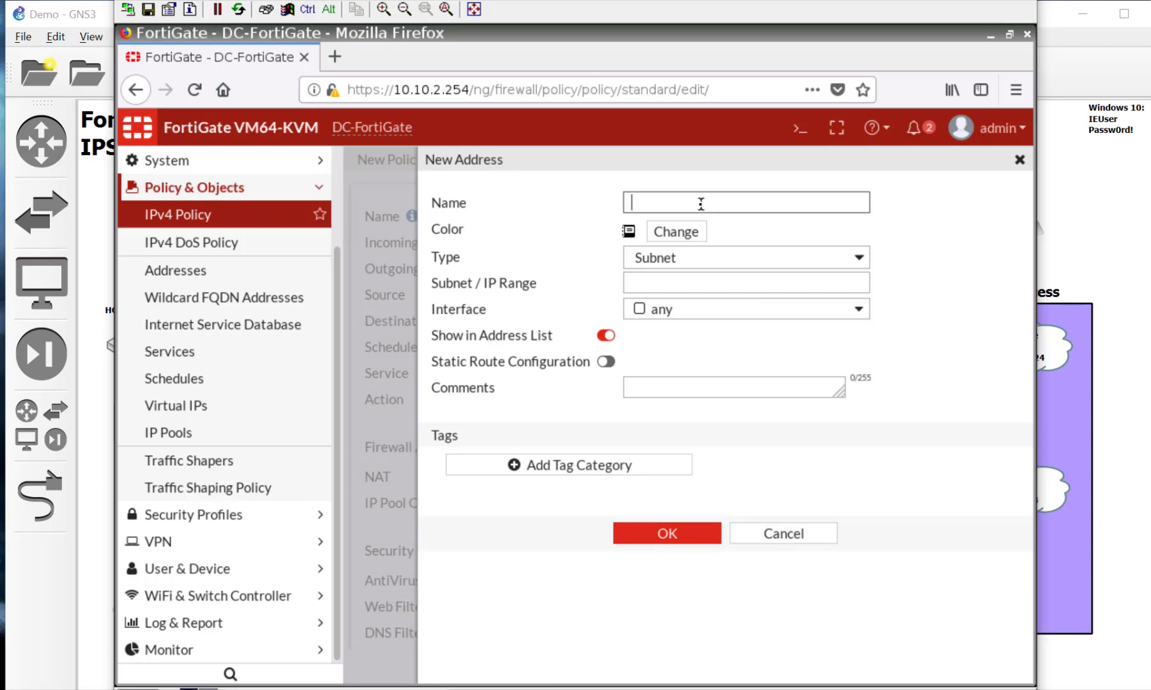
text(DC_Subnet)
click(689, 235)
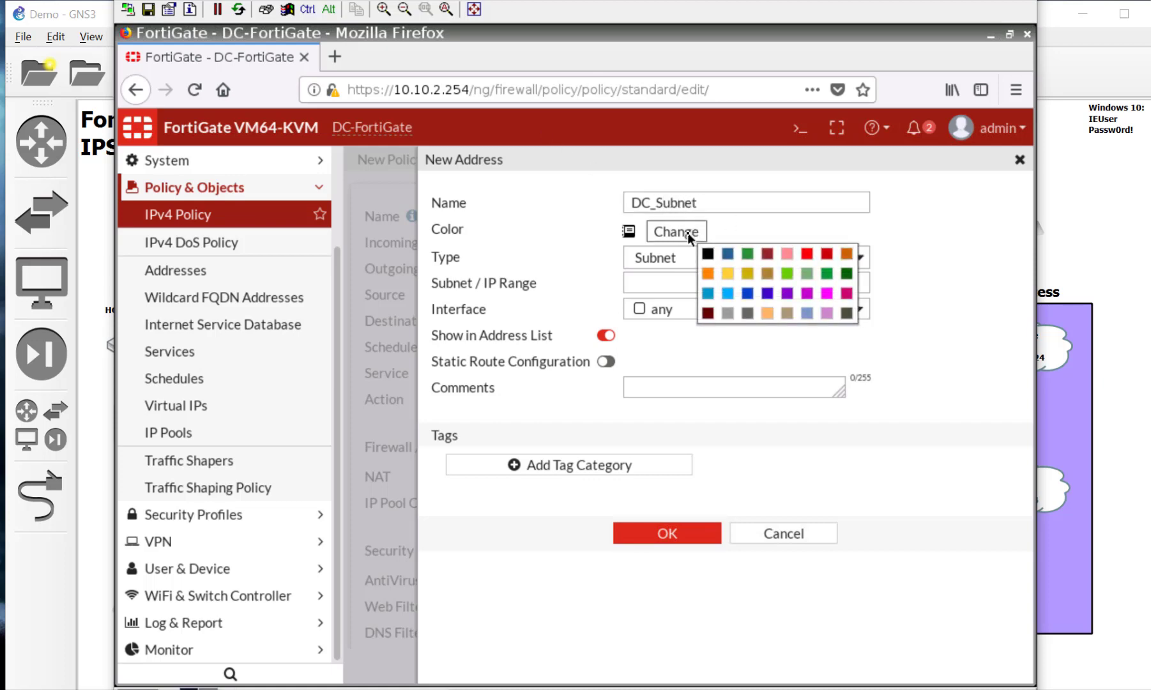
click(749, 255)
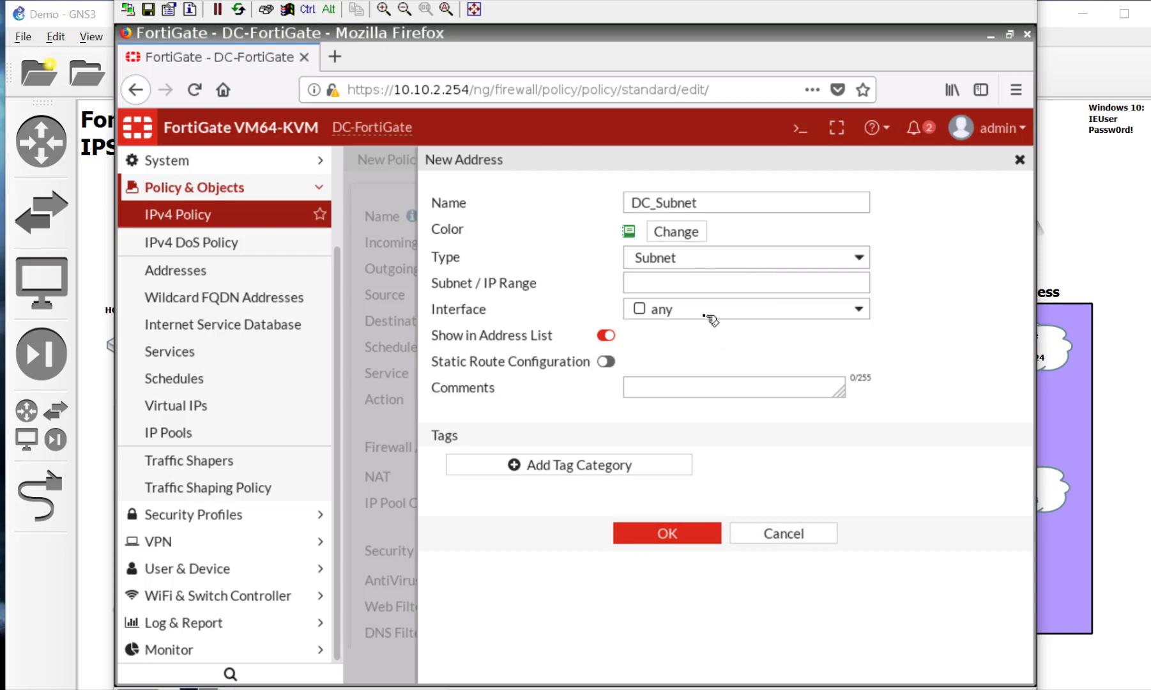
click(674, 283)
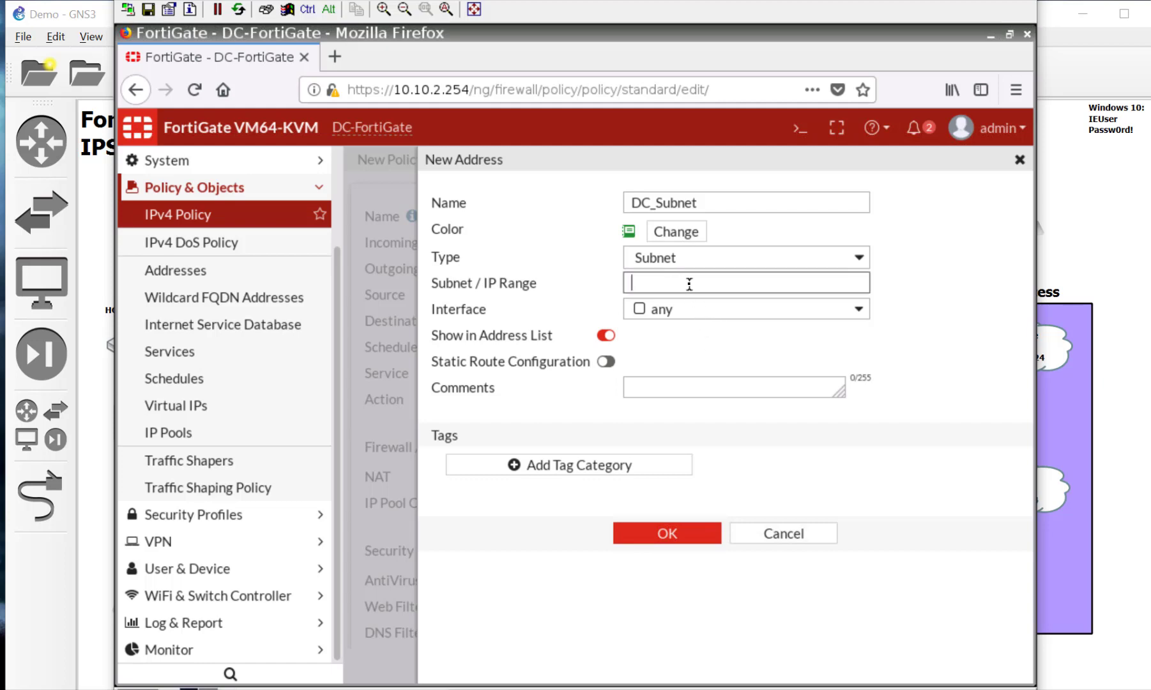
text(10.10.2.0/24)
click(684, 540)
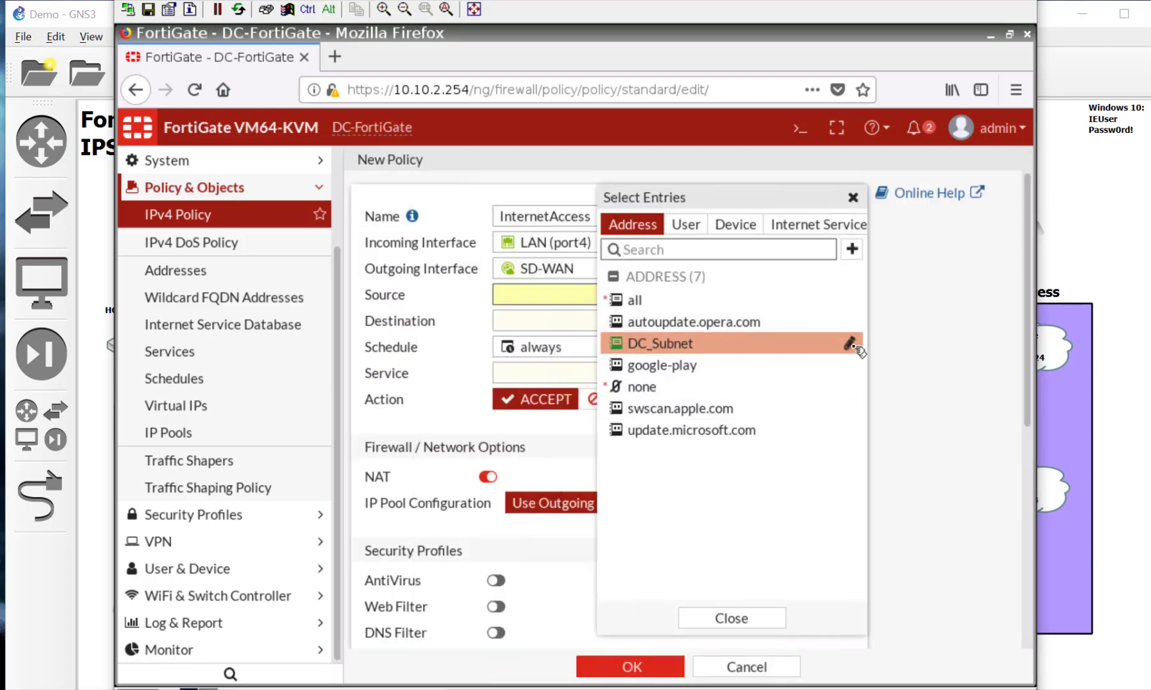
Step: Edit DC_Subnet to enable Static Route Configuration and save
click(850, 345)
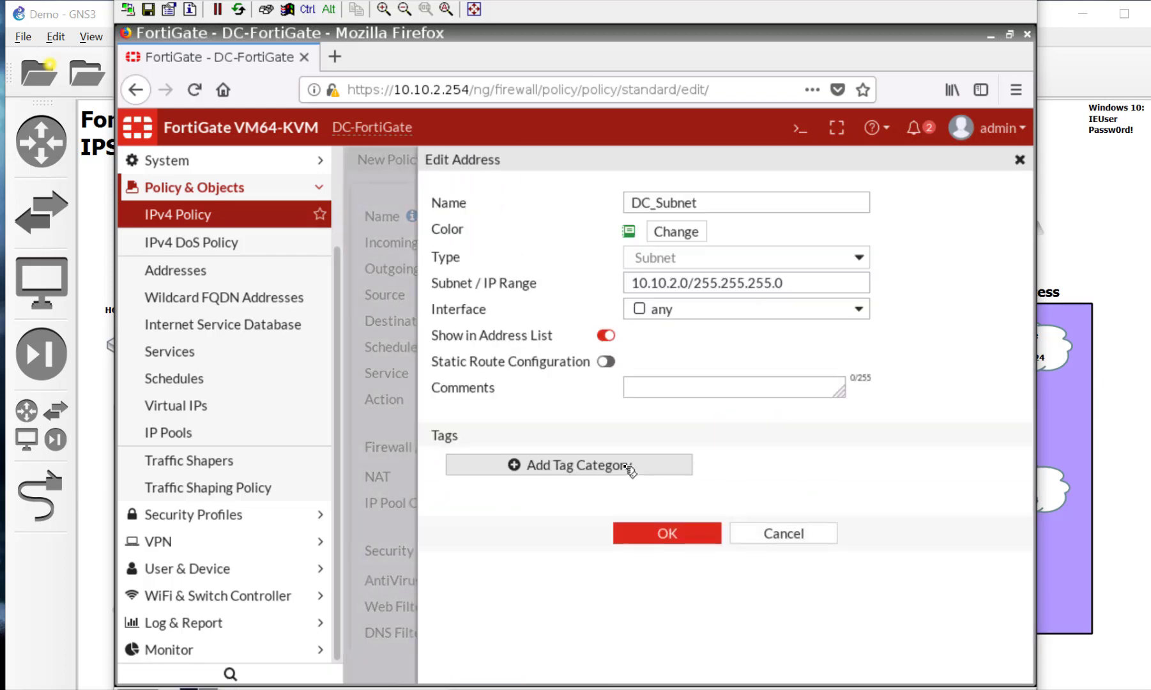
click(606, 362)
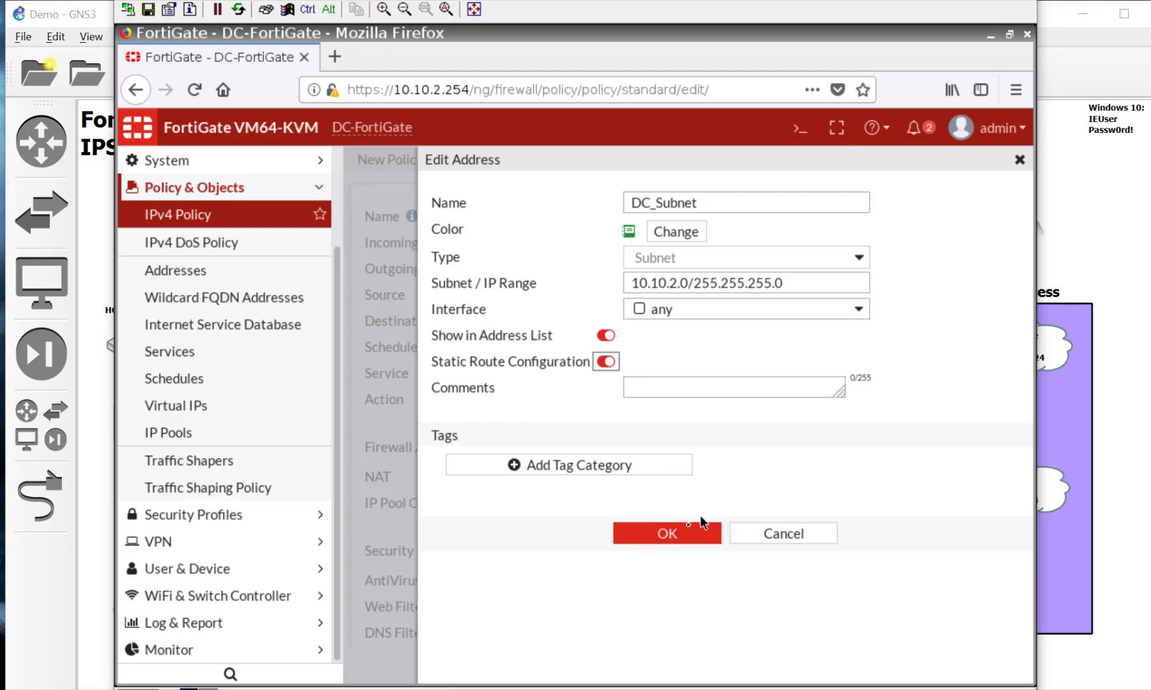
click(672, 536)
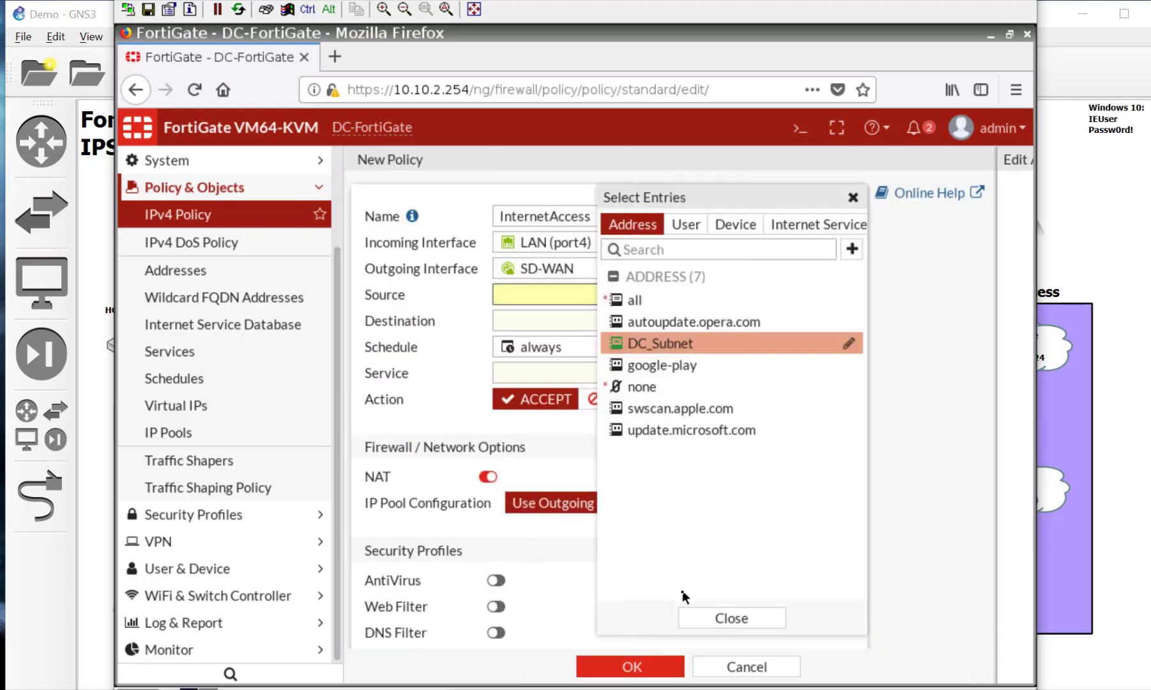
Step: Set source DC_Subnet, destination all, service ALL, and save the InternetAccess policy
click(687, 345)
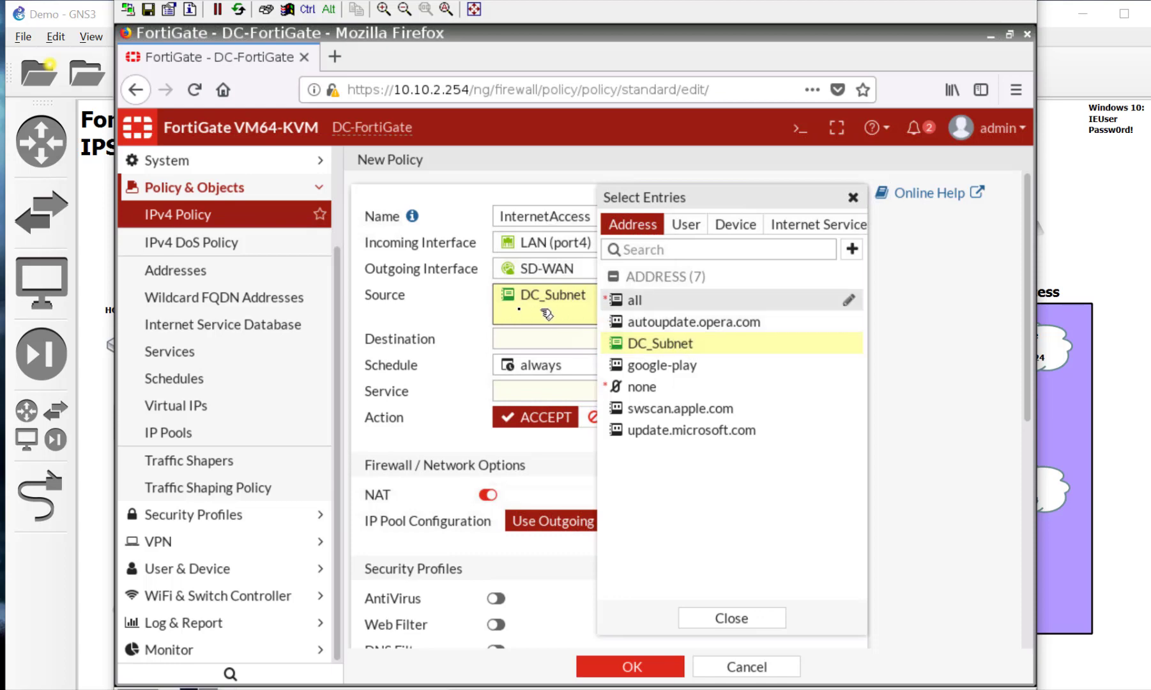
click(428, 312)
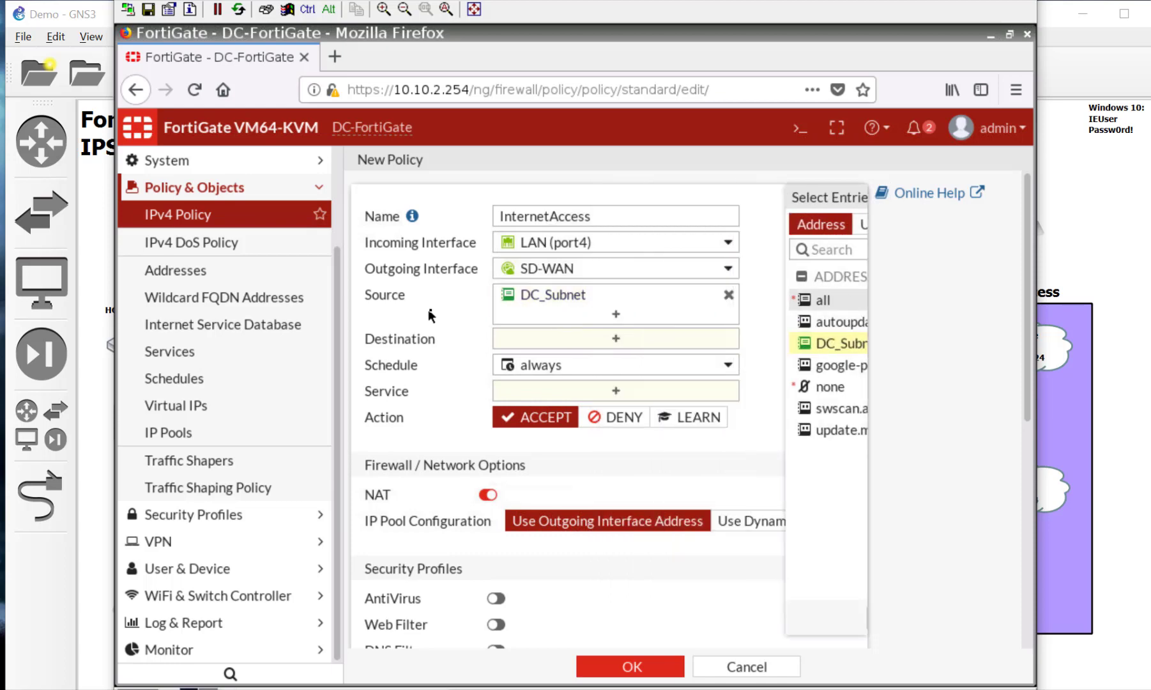
click(520, 338)
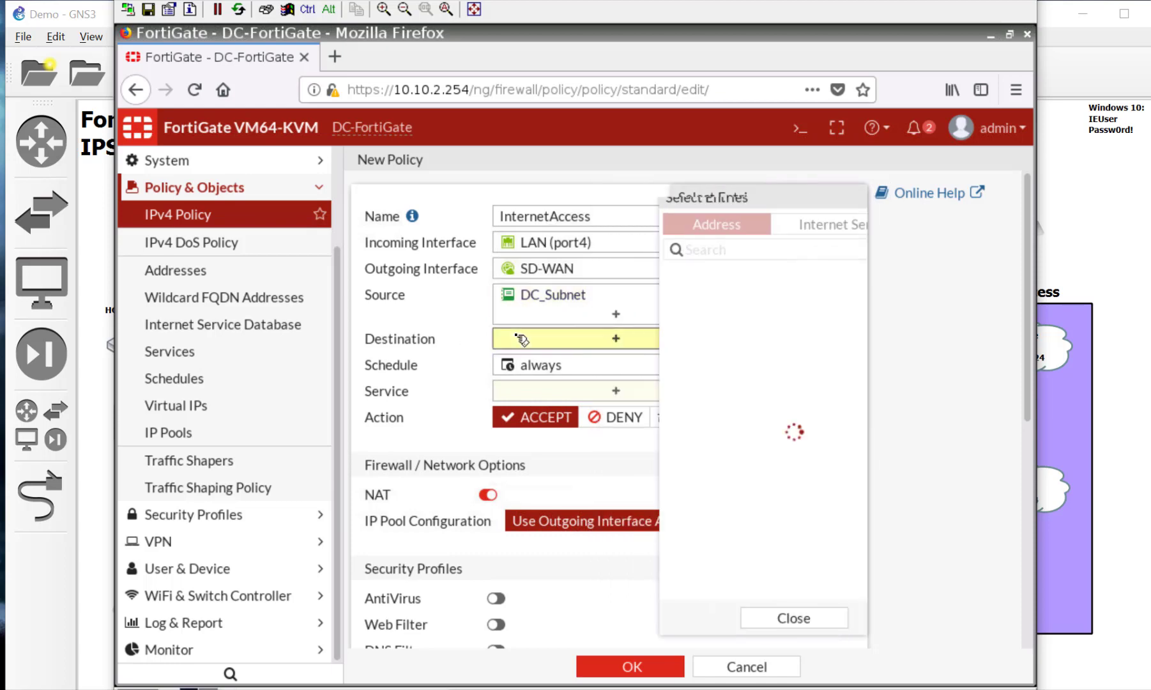
click(703, 304)
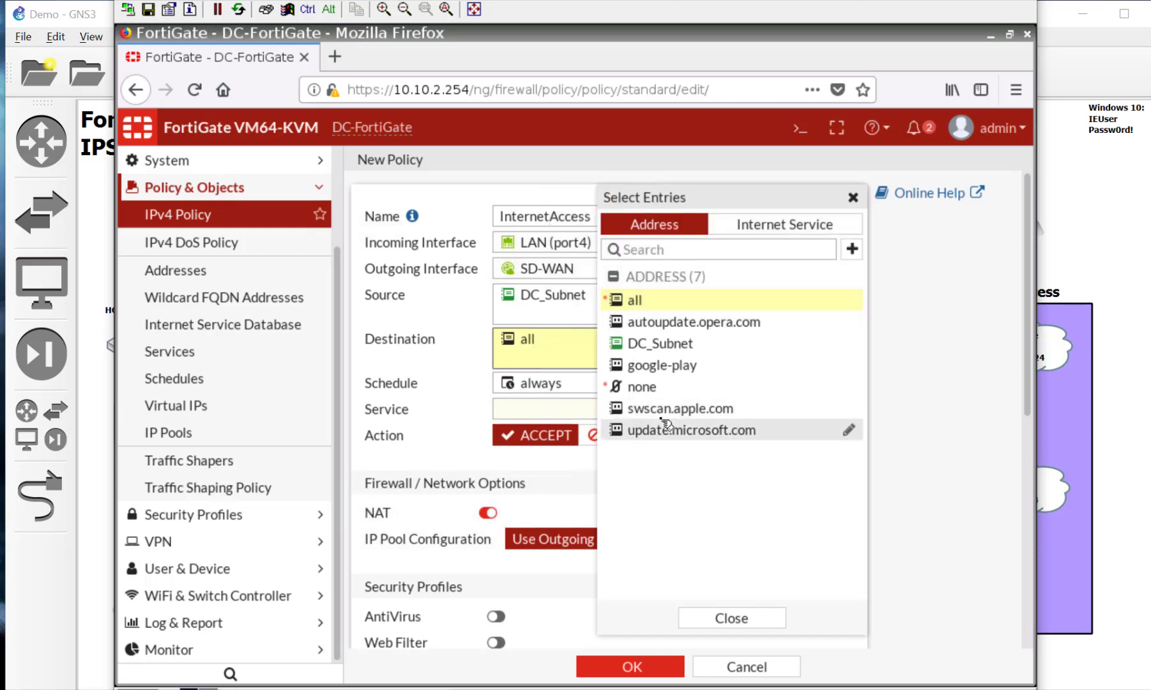
click(444, 363)
click(528, 412)
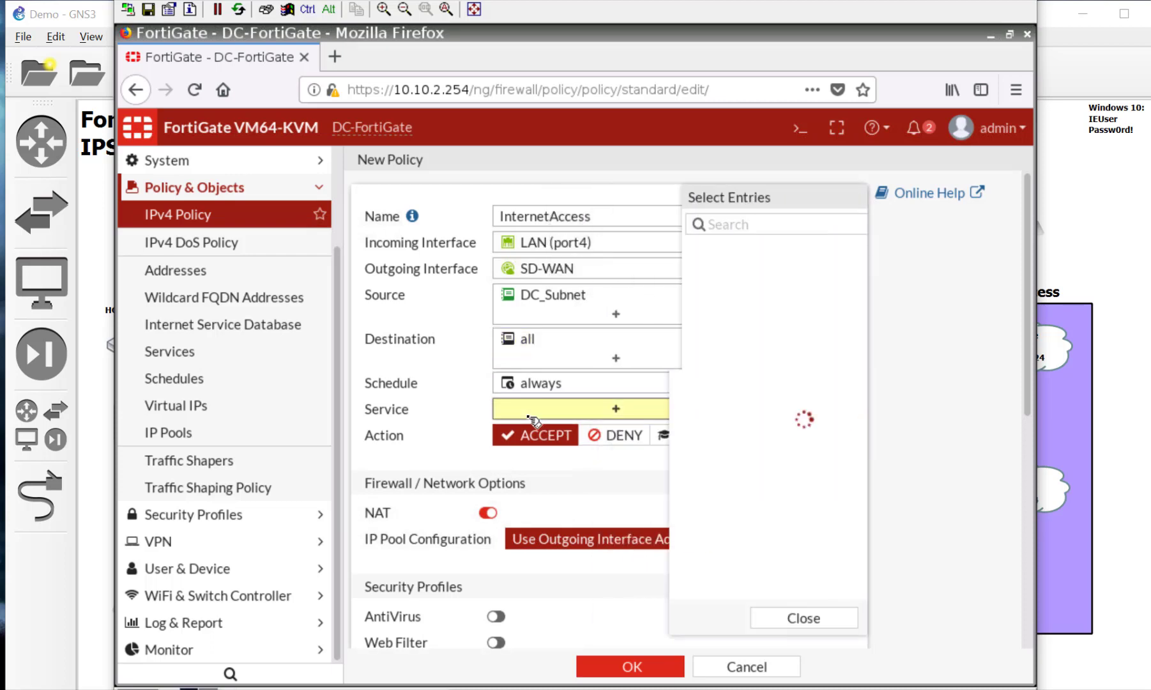
click(690, 299)
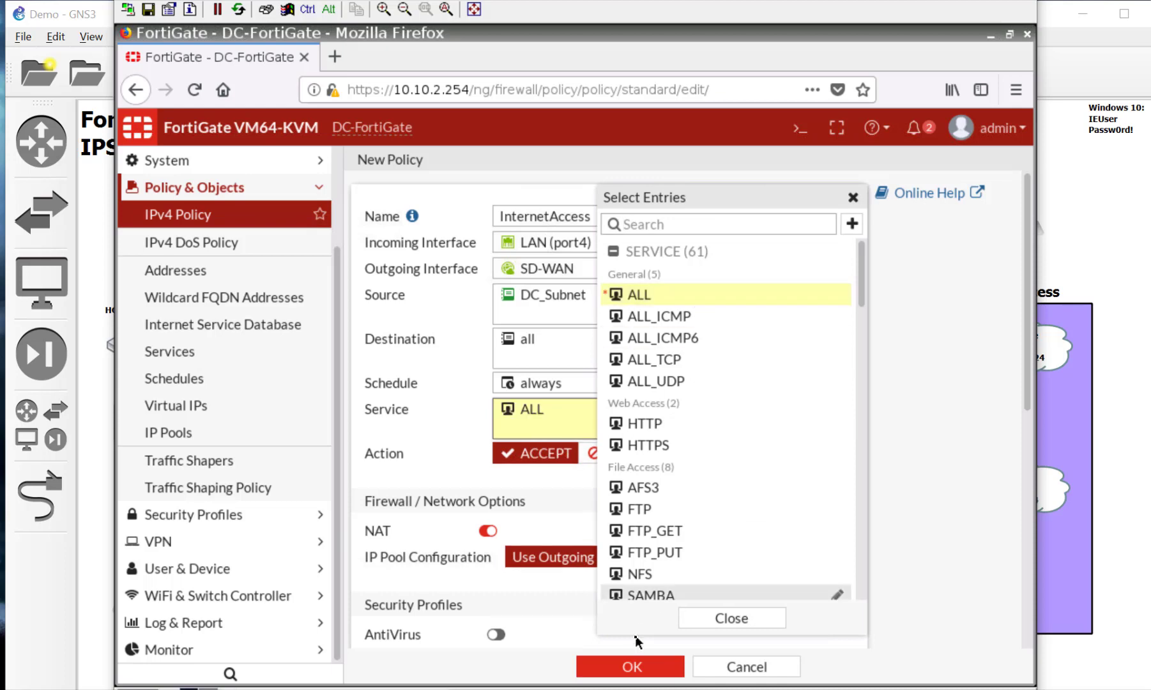
click(544, 597)
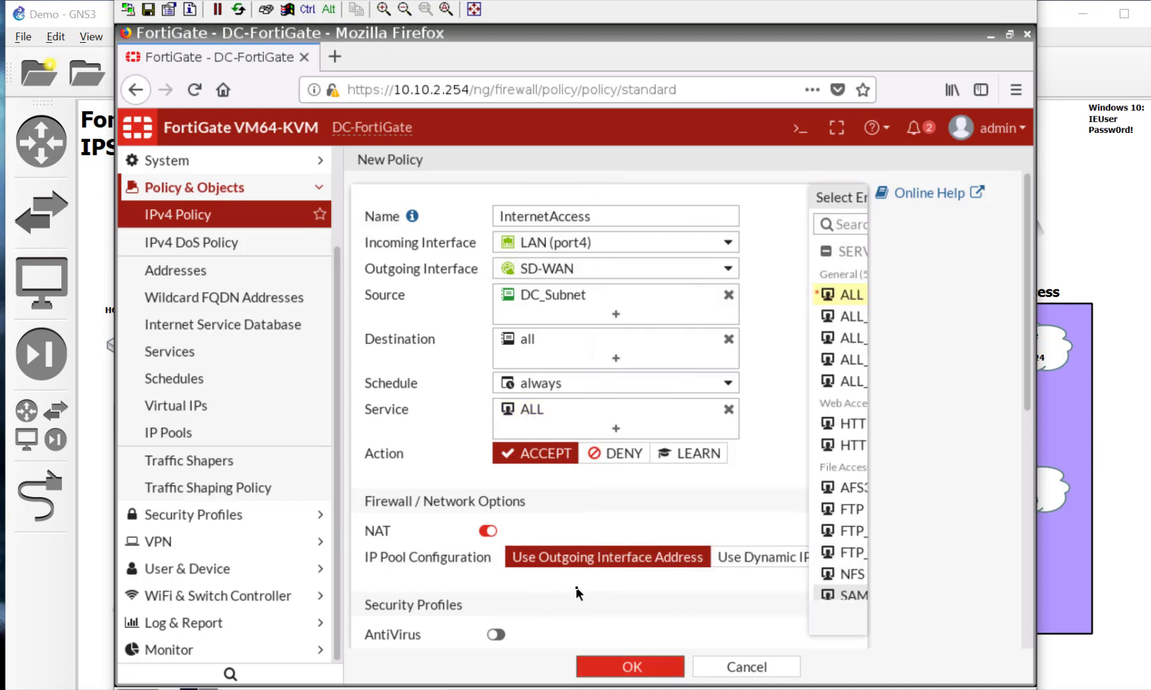
key(Return)
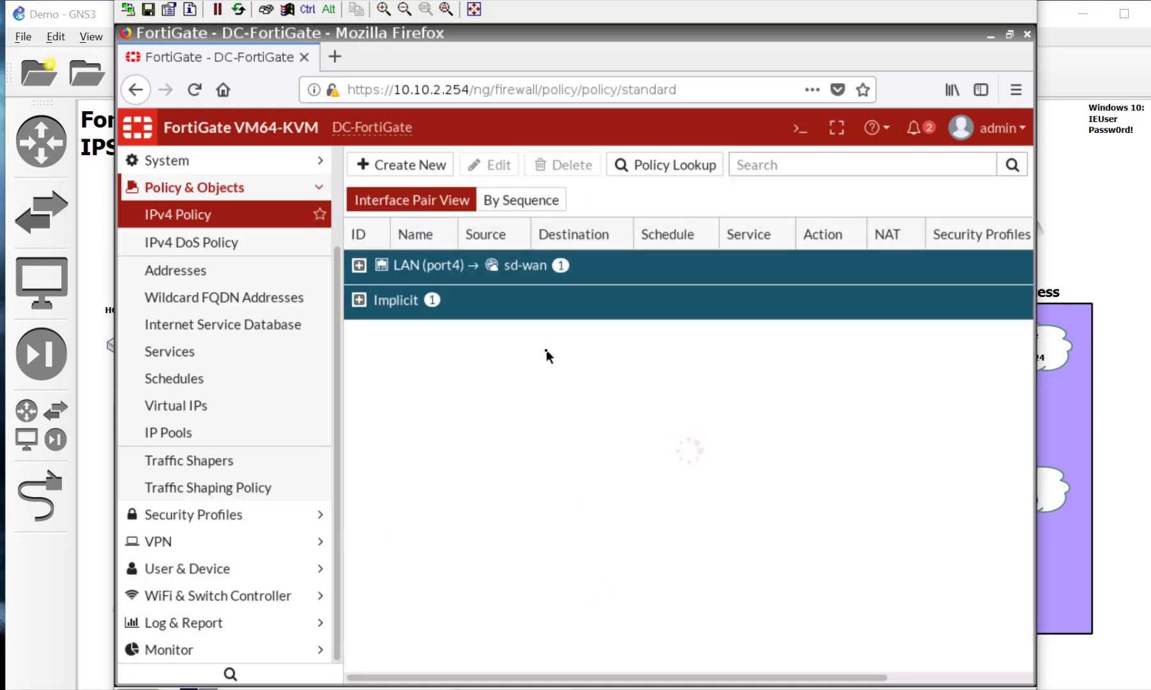
Step: Expand the LAN→sd-wan policy group, confirm google.com loads in a new tab, then close it
click(359, 265)
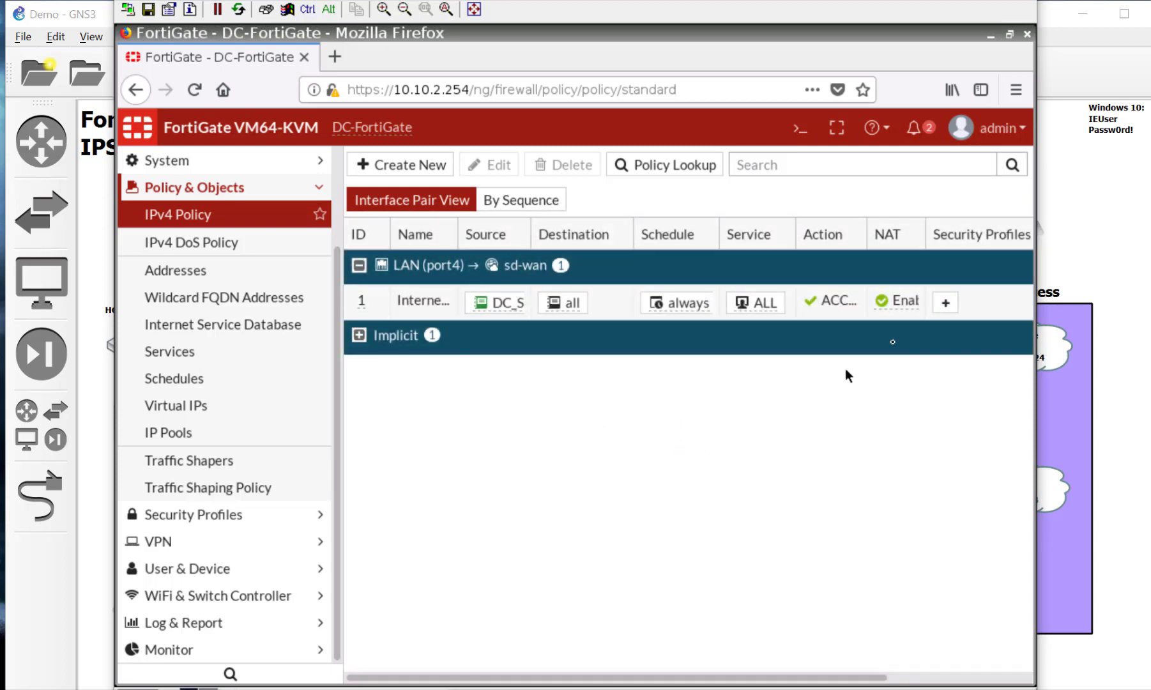
mouse_move(910, 311)
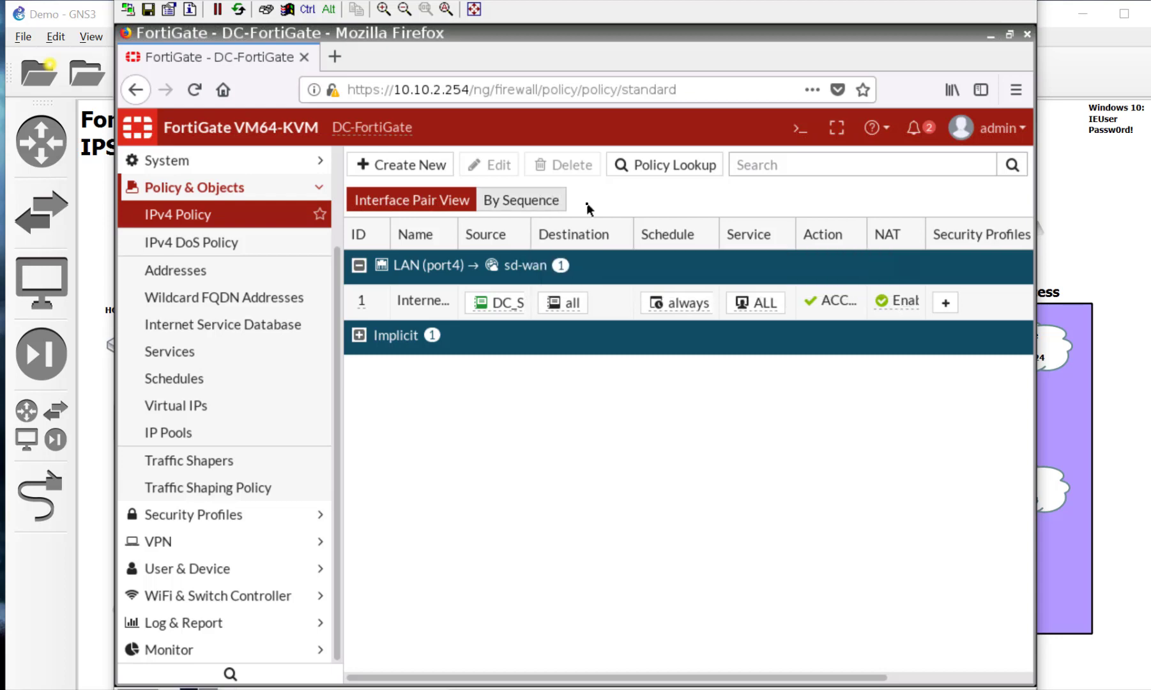
click(336, 56)
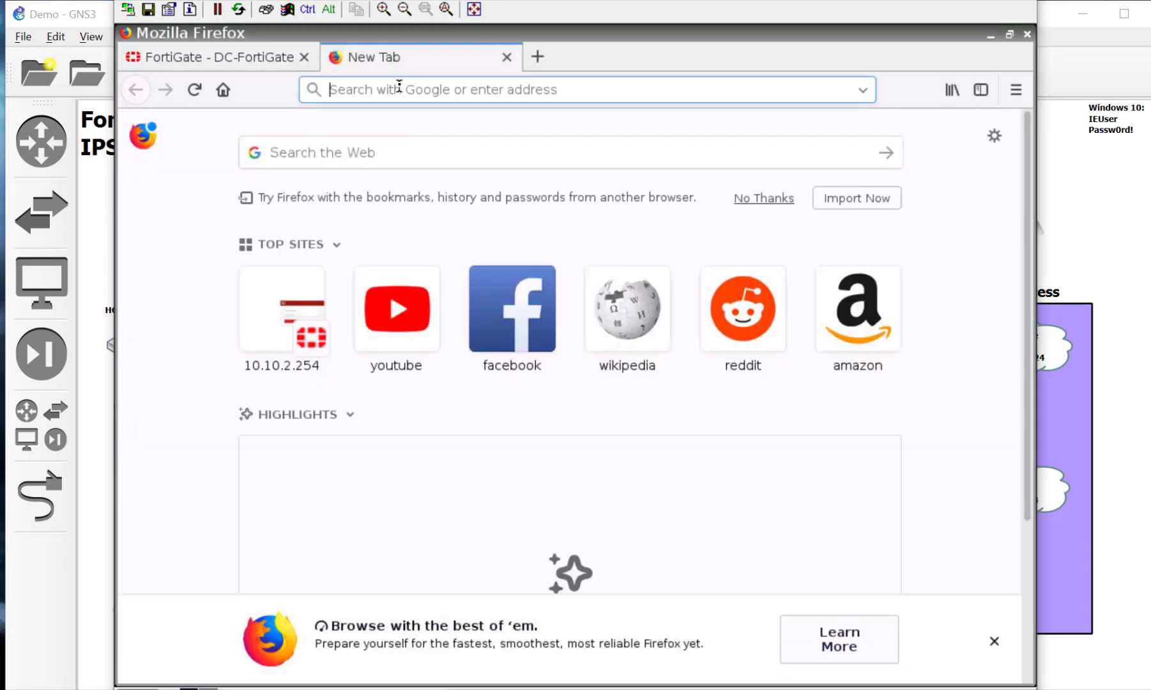
text(google.com)
key(Return)
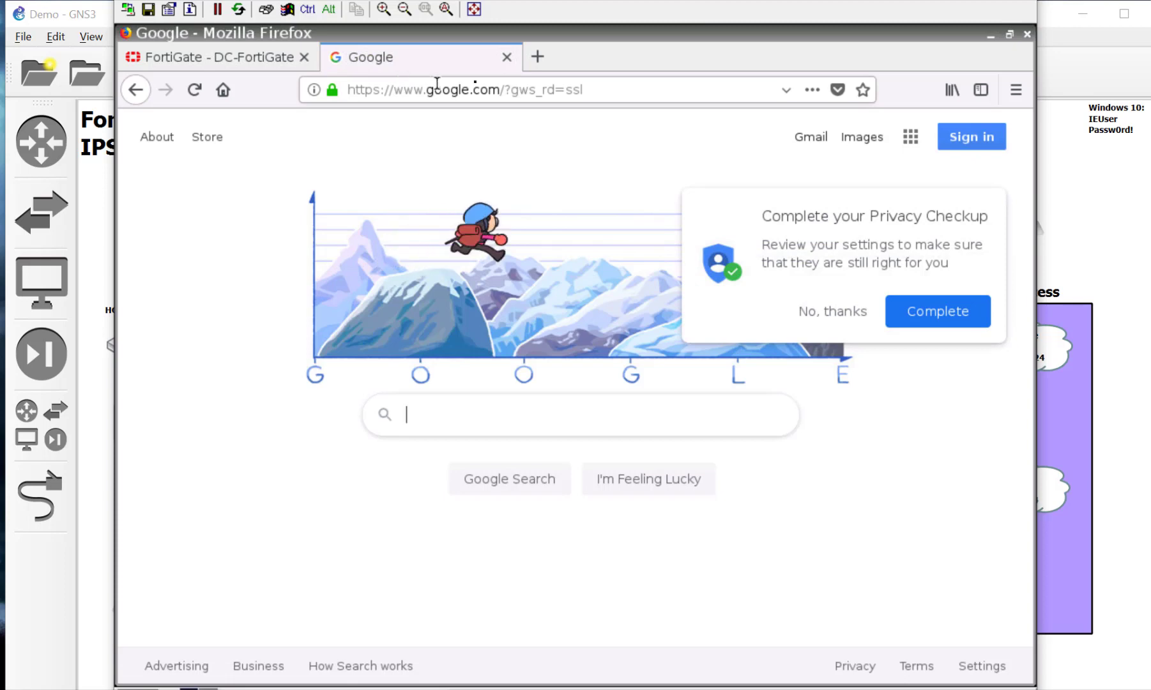
click(508, 58)
triple_click(562, 409)
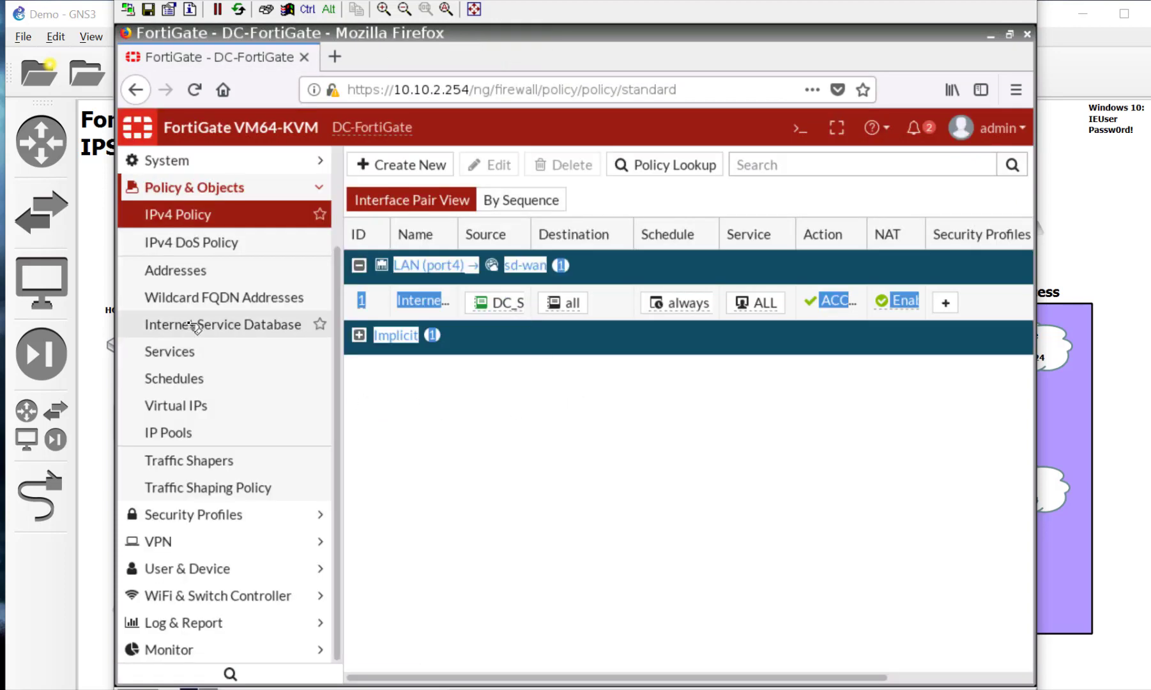
Step: Revisit Performance SLA, SD-WAN Rules and SD-WAN pages to review WAN1 (port1) traffic
scroll(223, 313, up, 3)
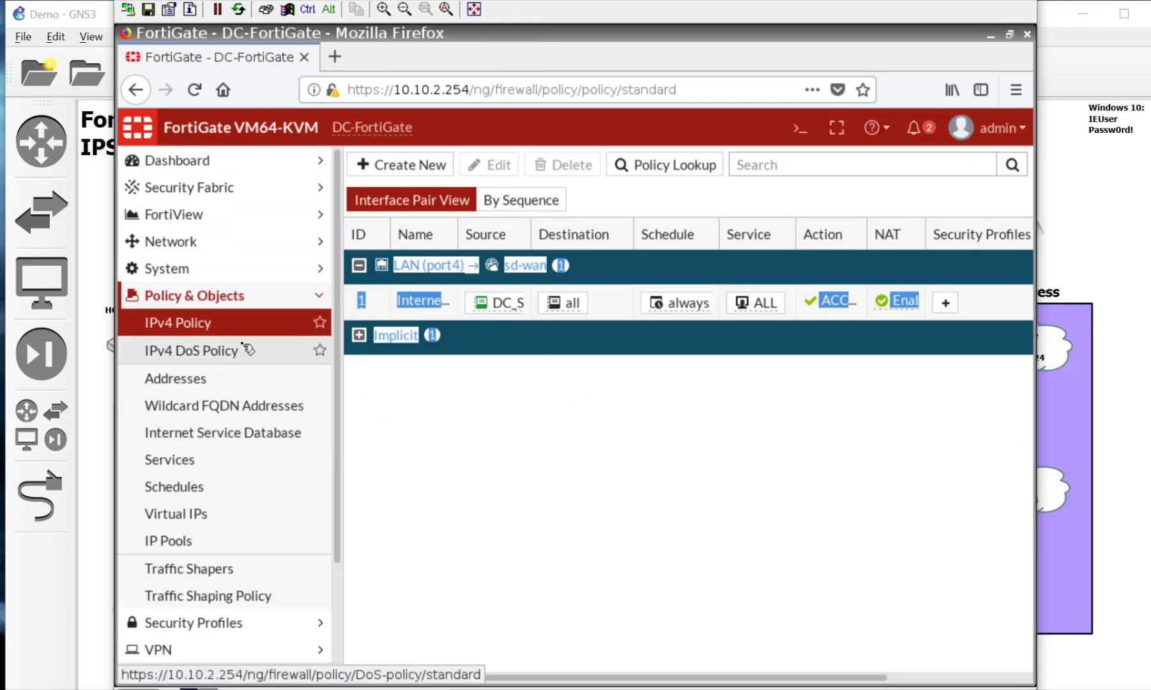
click(260, 249)
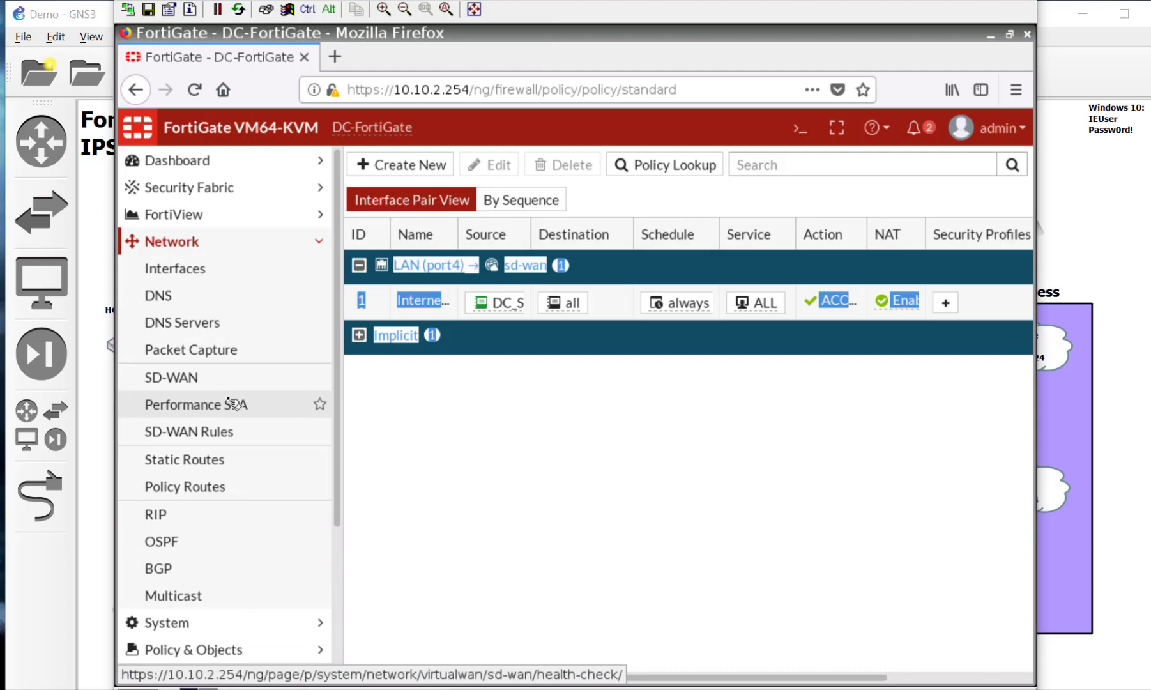
click(233, 404)
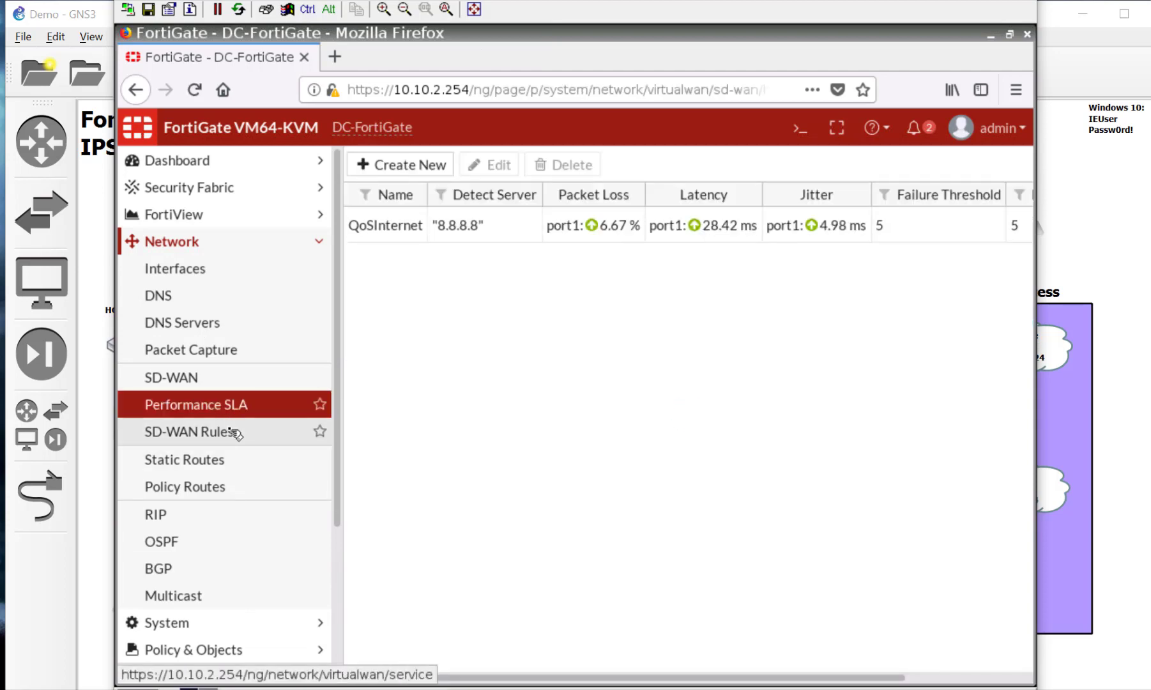
click(235, 433)
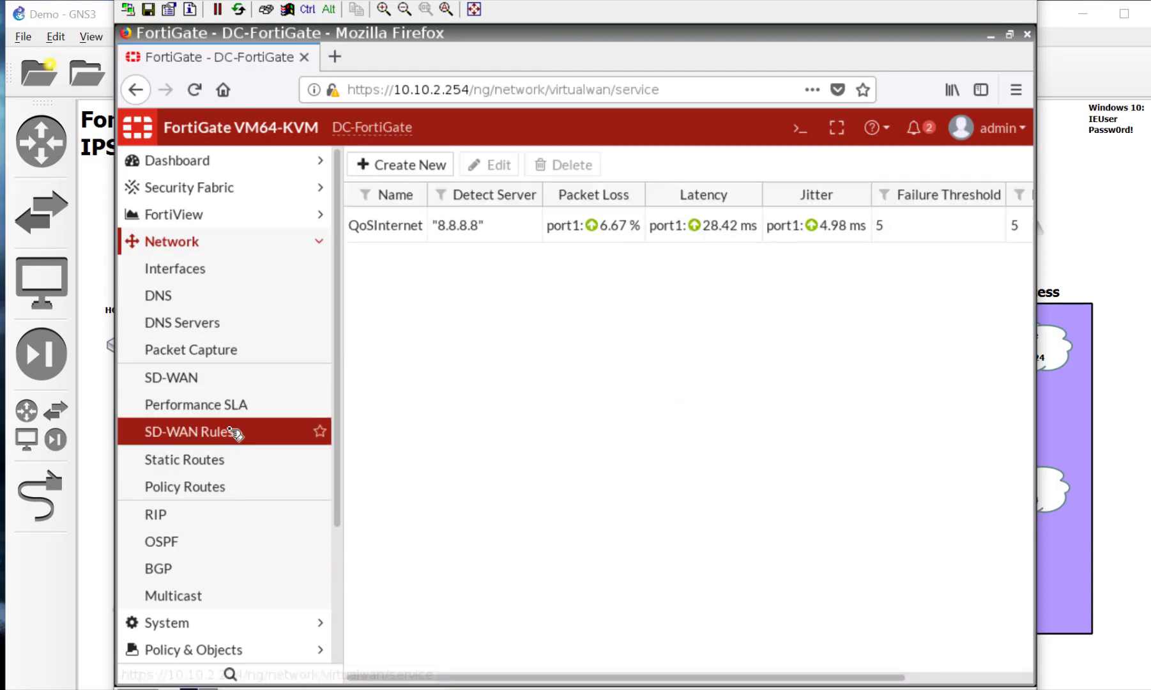
click(194, 382)
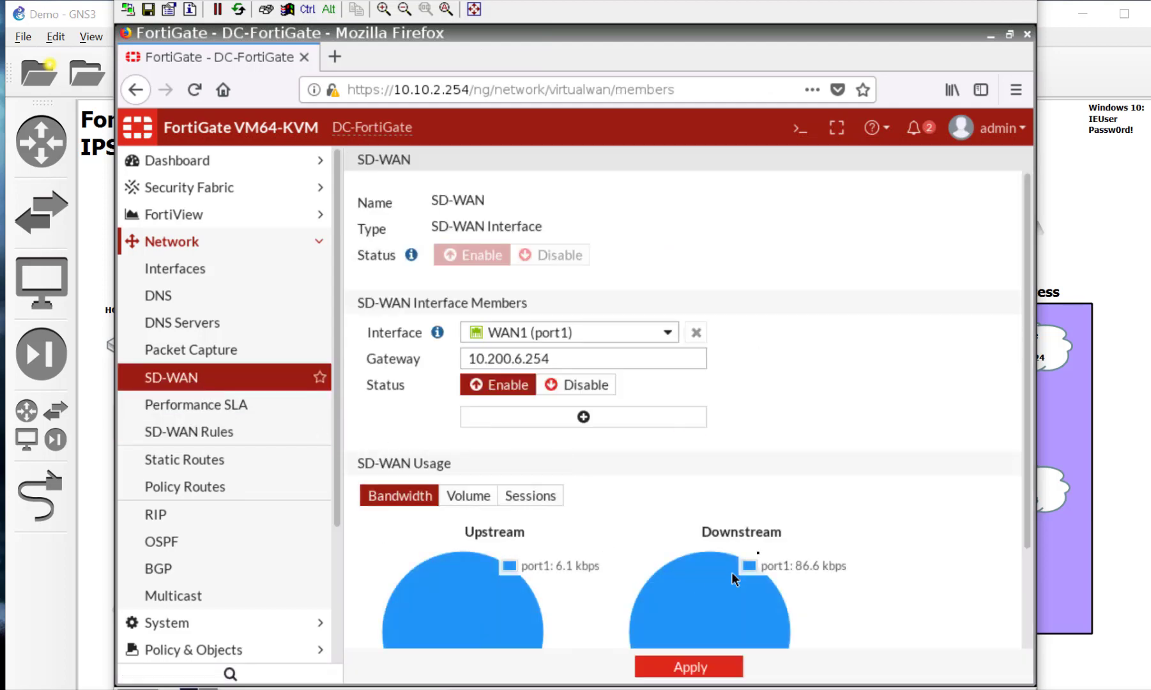
scroll(731, 572, down, 3)
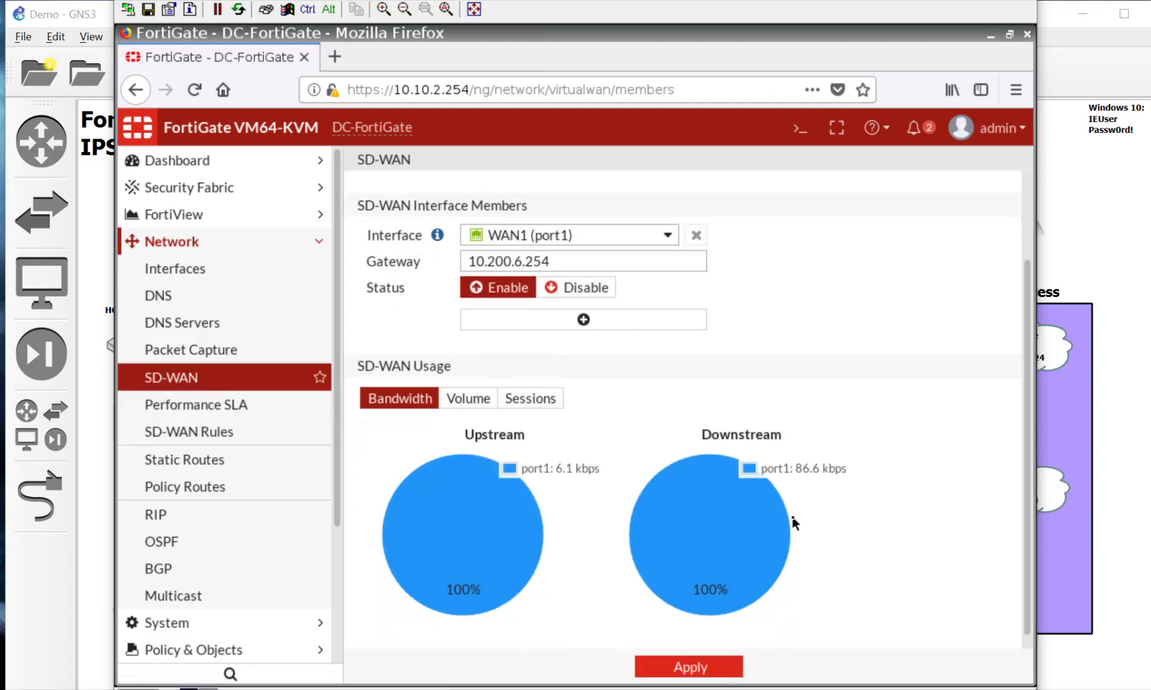
scroll(794, 523, down, 1)
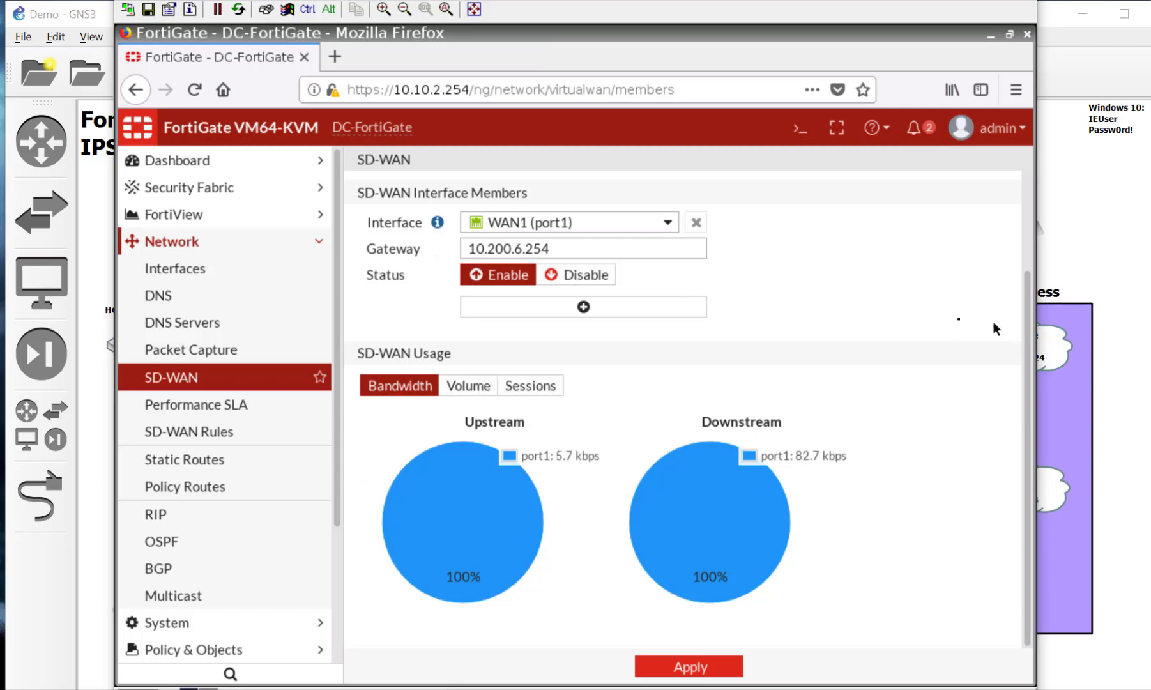
scroll(945, 313, up, 3)
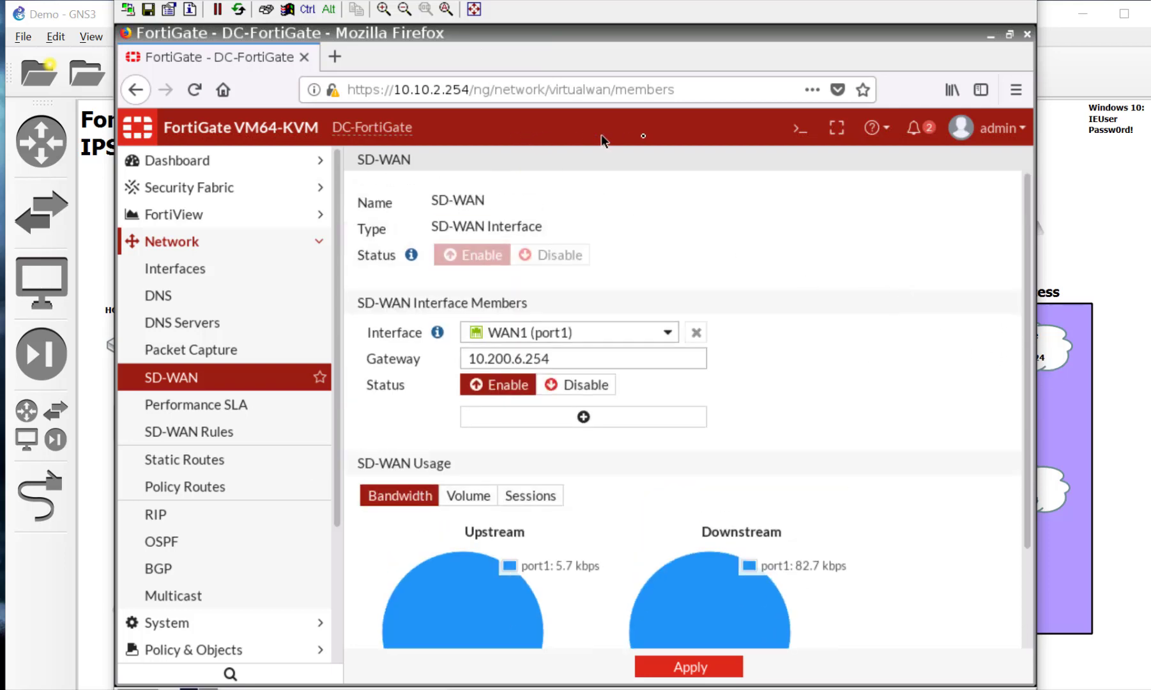
Step: Close TightVNC, log in to NYC-FortiGate at 10.10.3.254 as admin, and postpone the password change
click(405, 9)
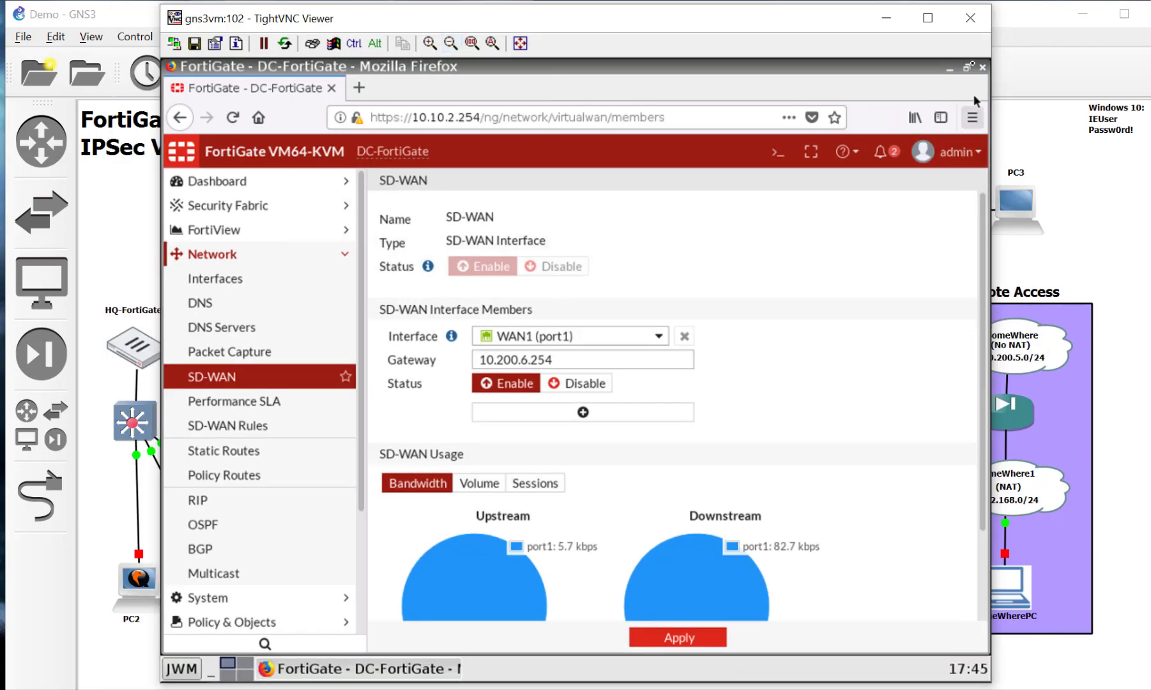
click(971, 18)
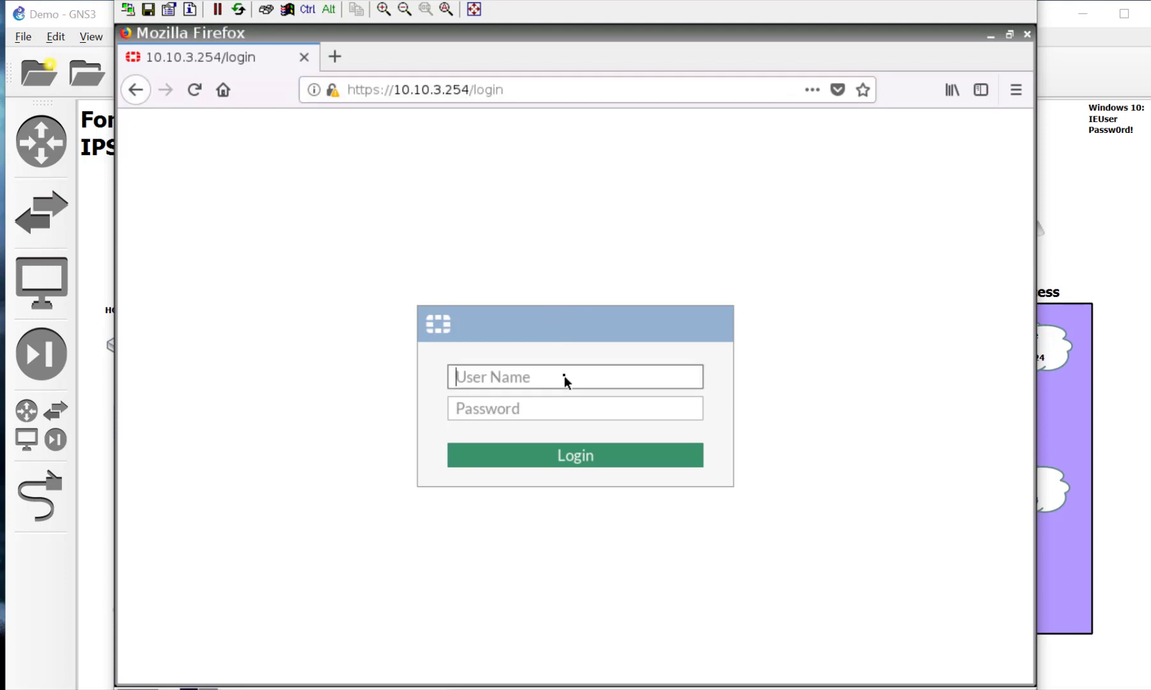
text(admin)
key(Tab)
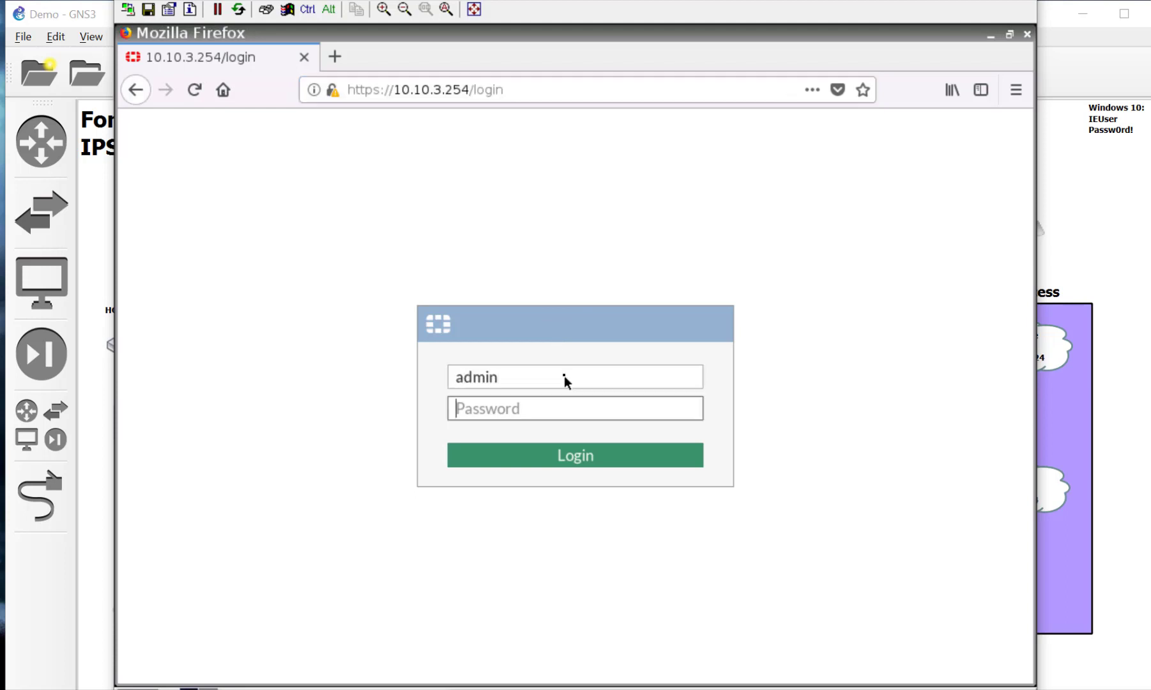
click(604, 460)
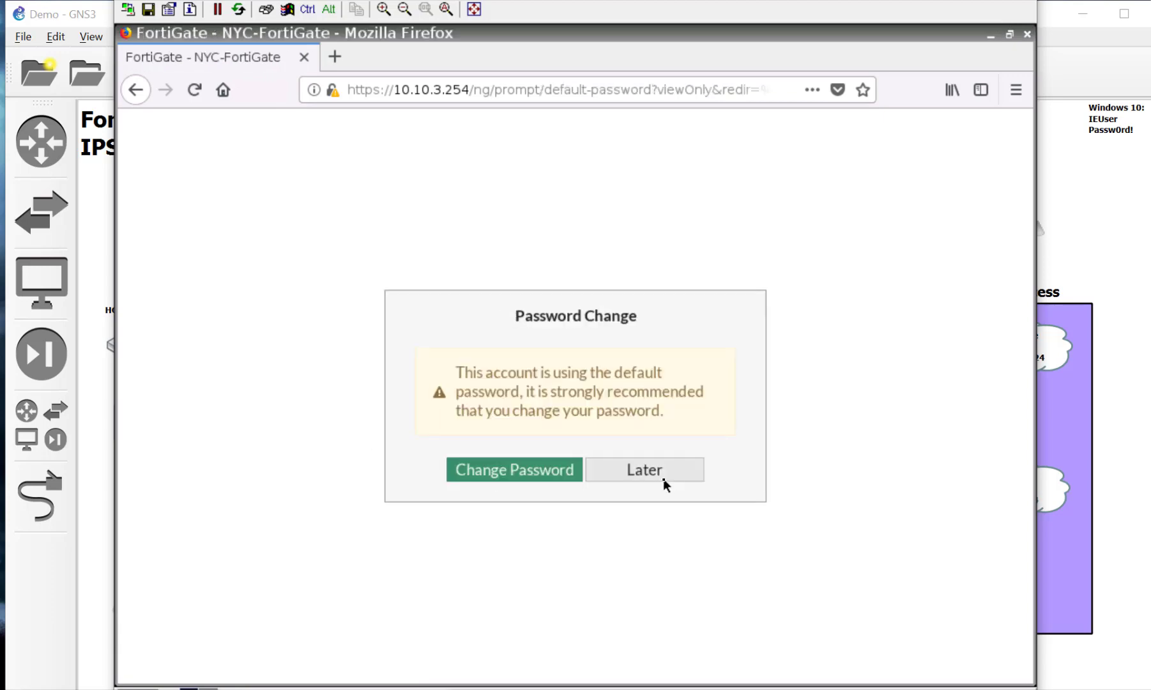
click(664, 476)
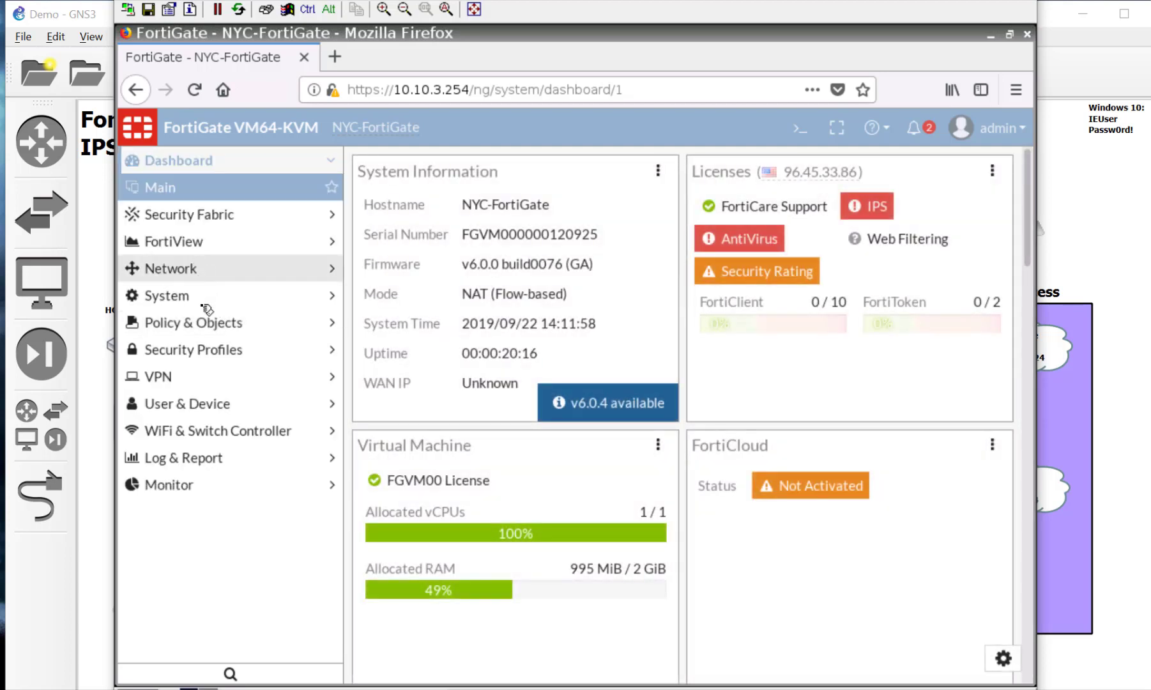
Step: Enable SD-WAN on NYC-FortiGate with member WAN1 (port1), gateway 10.200.7.254, and apply
click(201, 269)
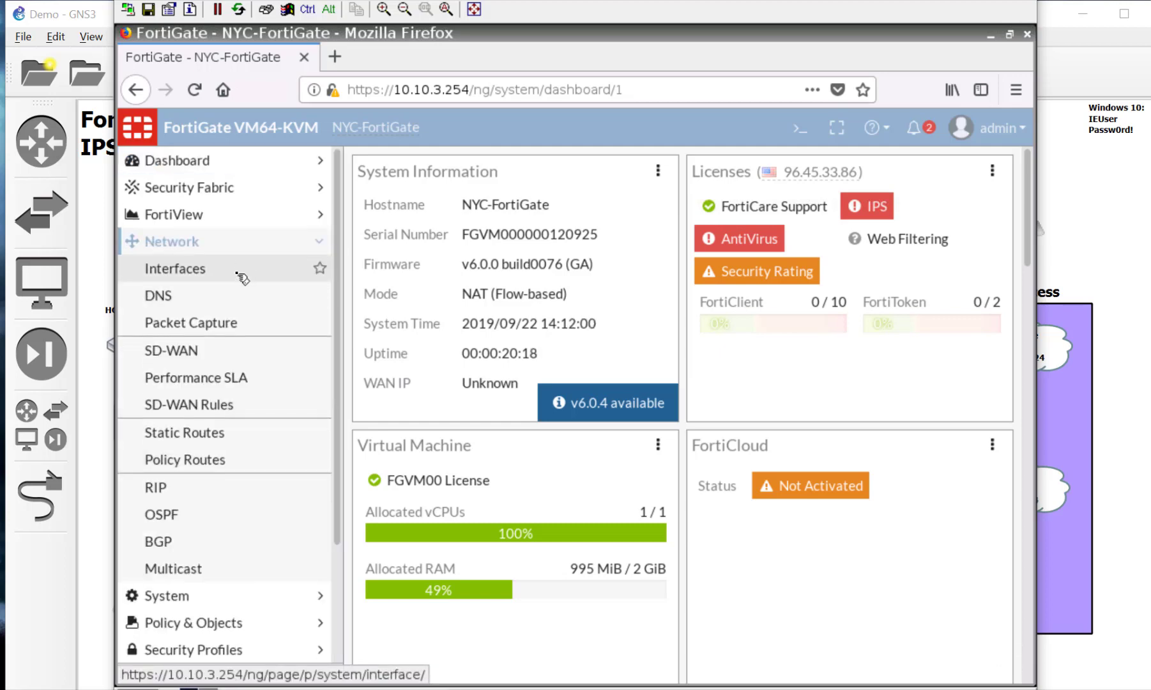
click(218, 362)
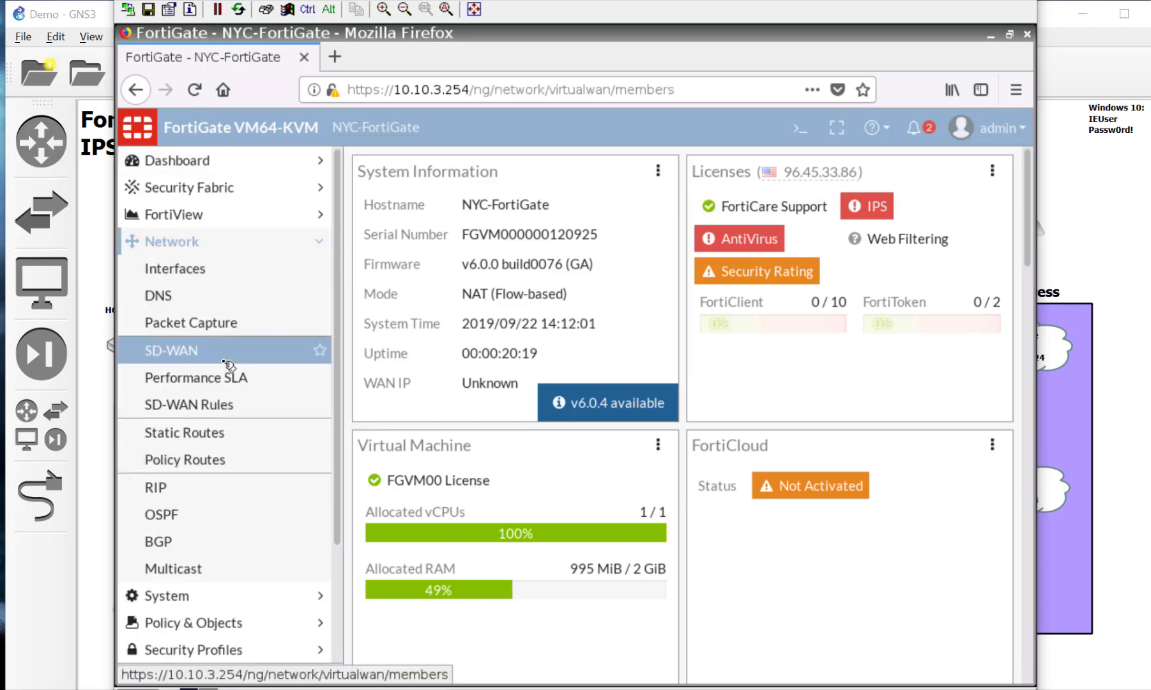
click(472, 257)
click(529, 339)
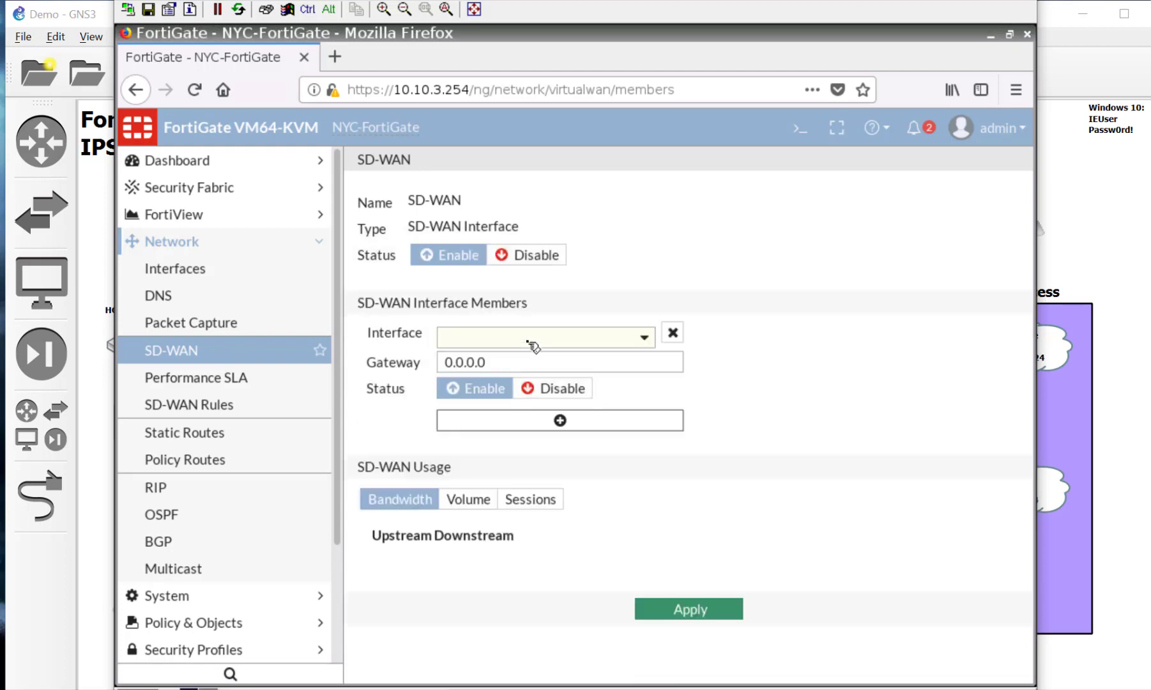
click(539, 339)
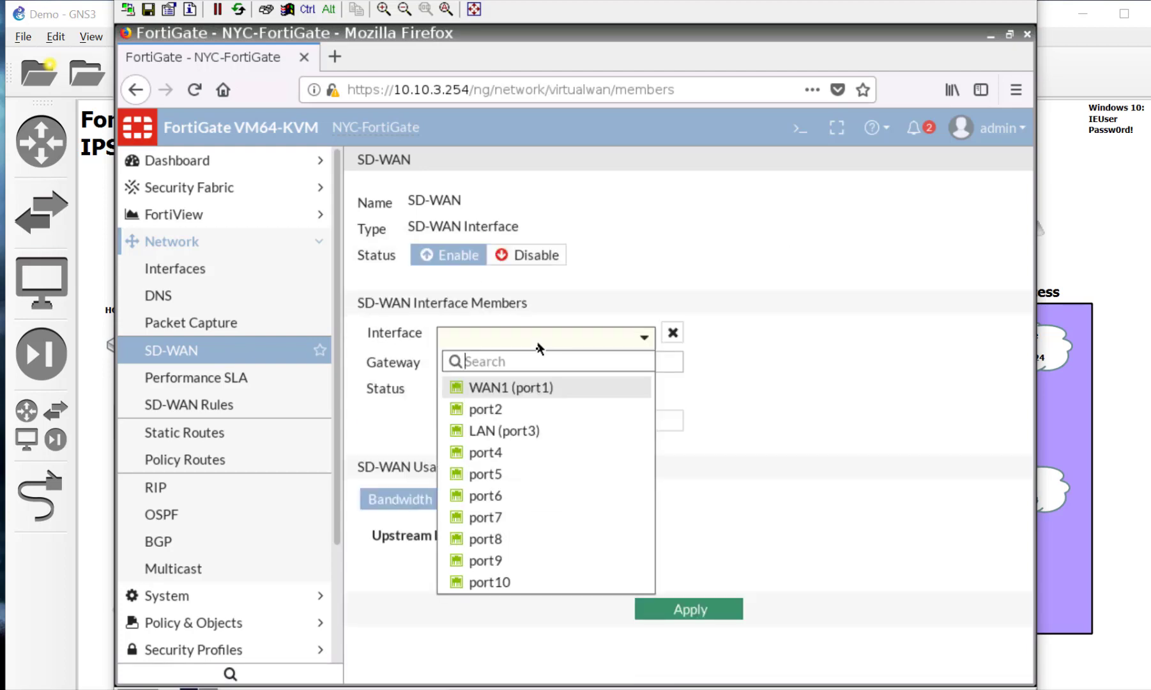
click(540, 388)
drag(521, 359, 334, 330)
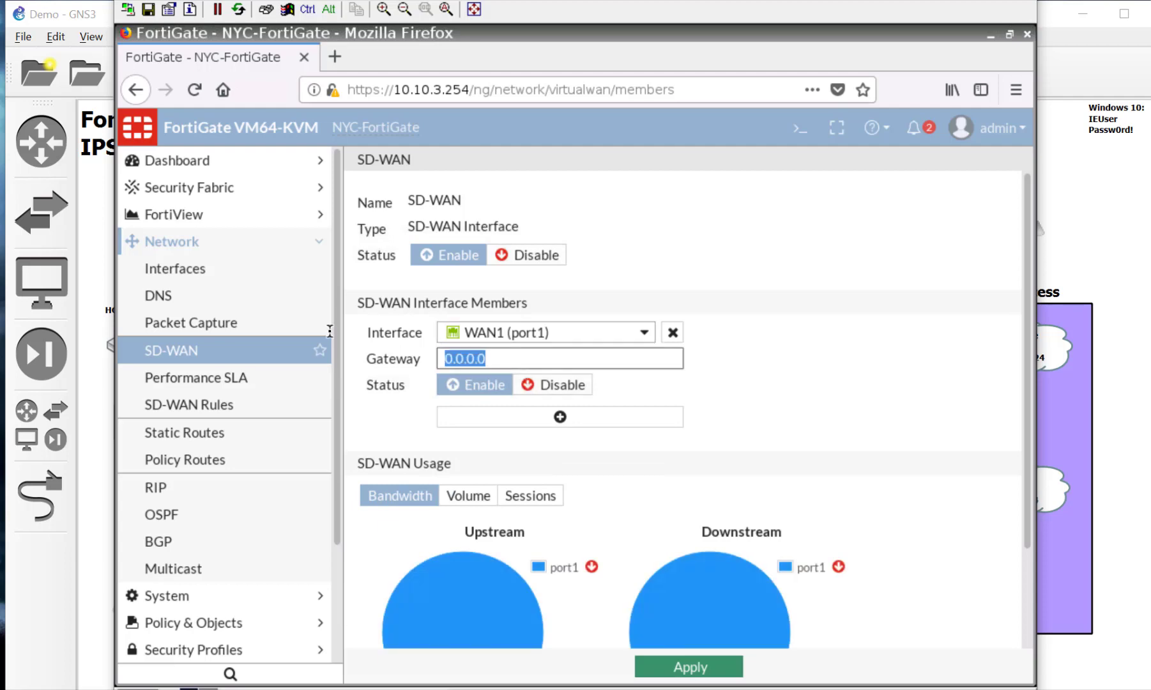
text(10)
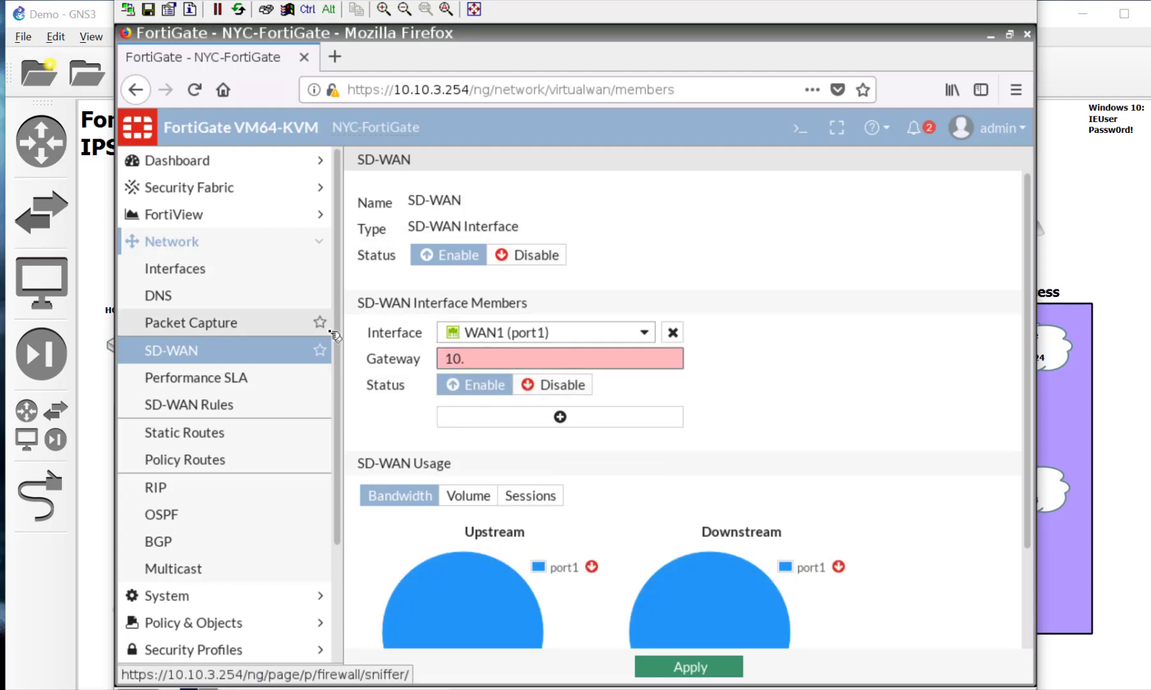
text(.200.7.254)
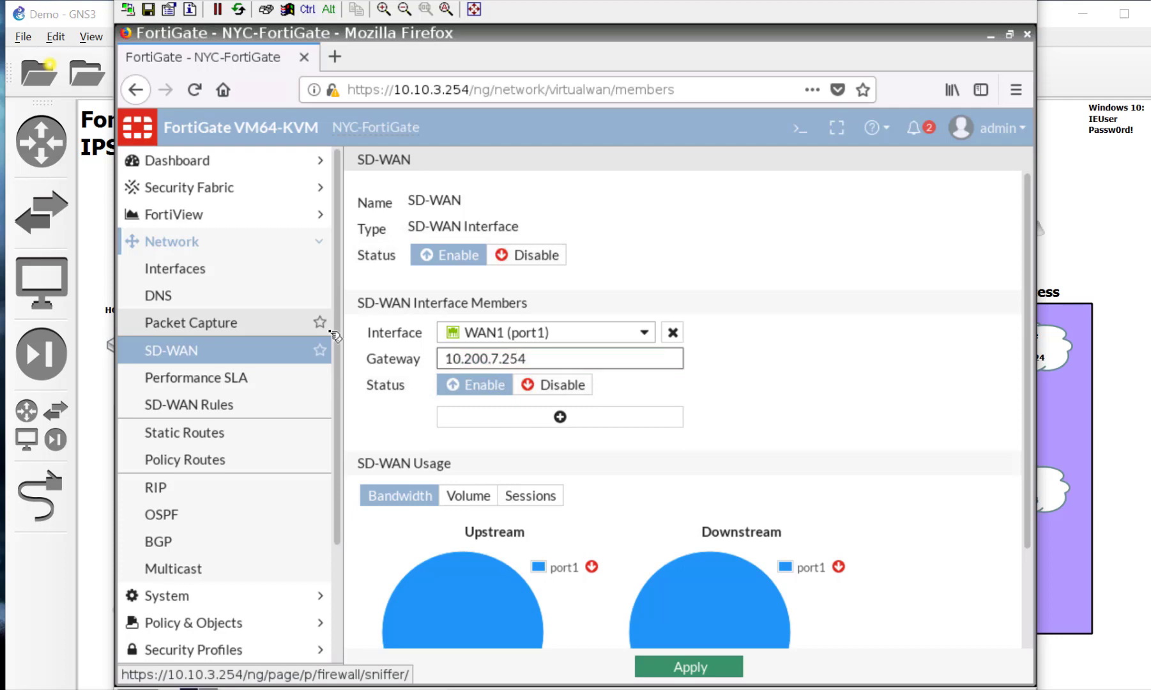
scroll(786, 520, down, 2)
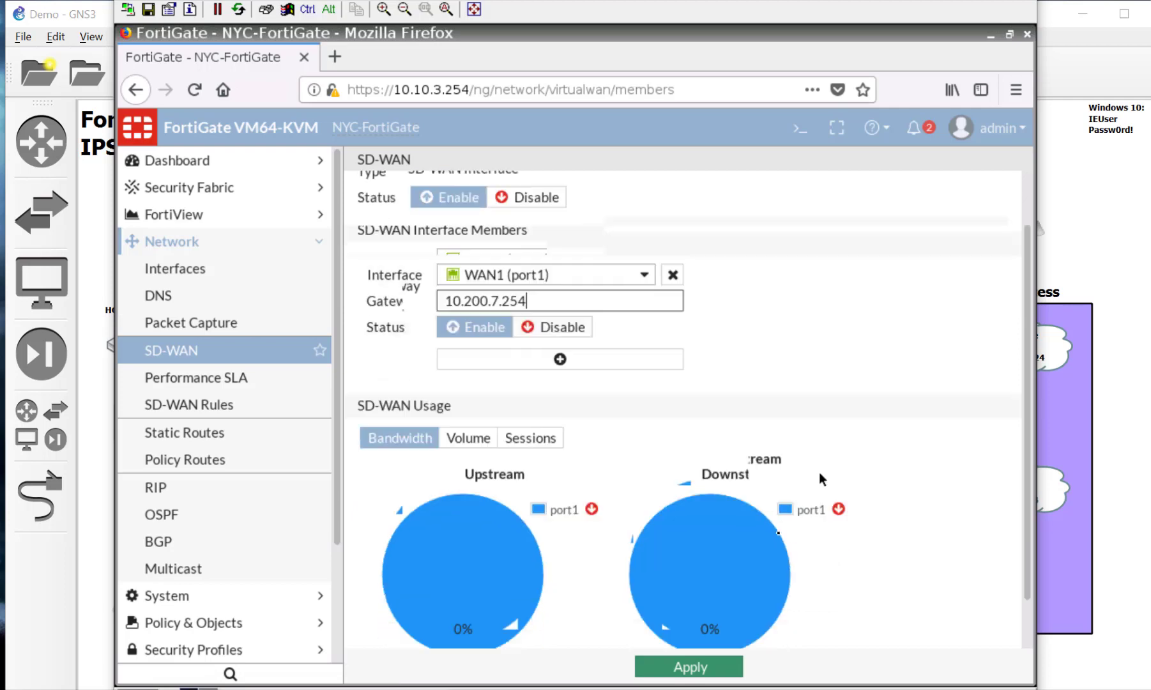
click(720, 672)
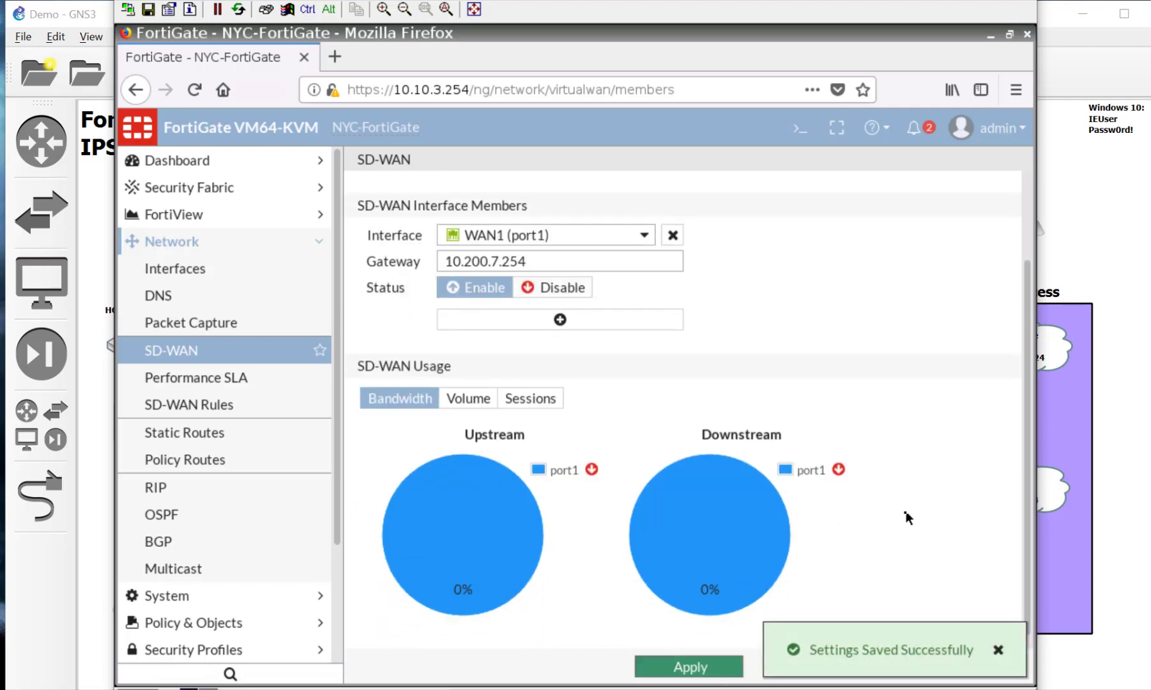
Step: Go to NYC-FortiGate's Network > Performance SLA page
scroll(907, 518, up, 2)
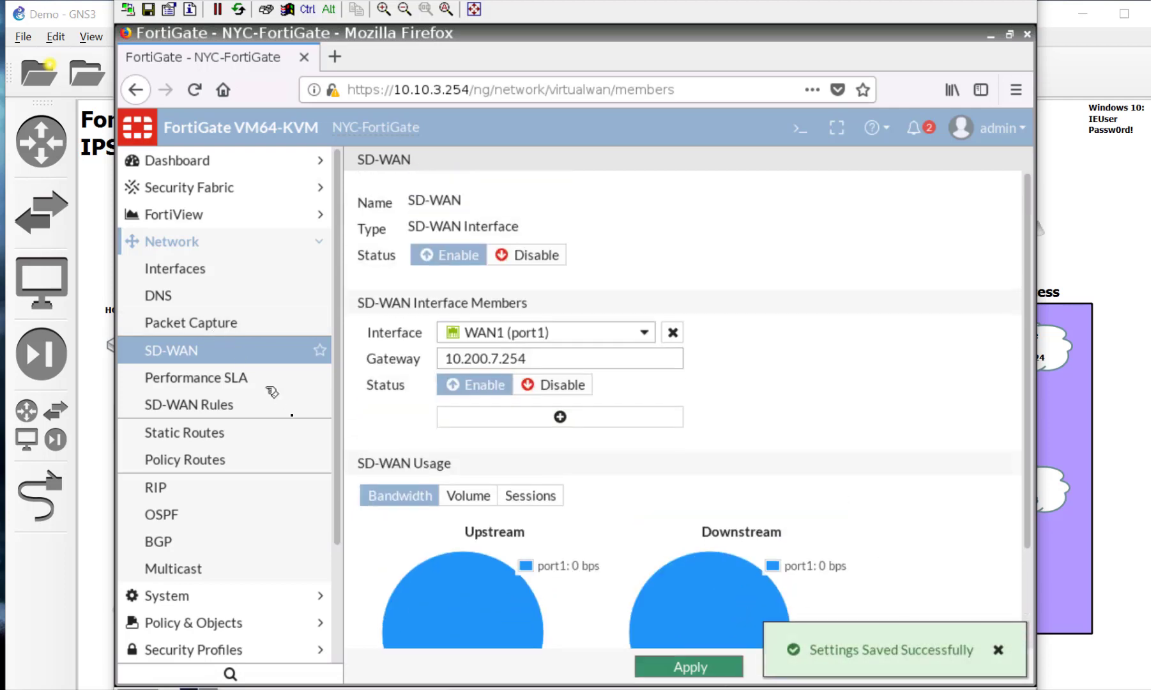
click(262, 383)
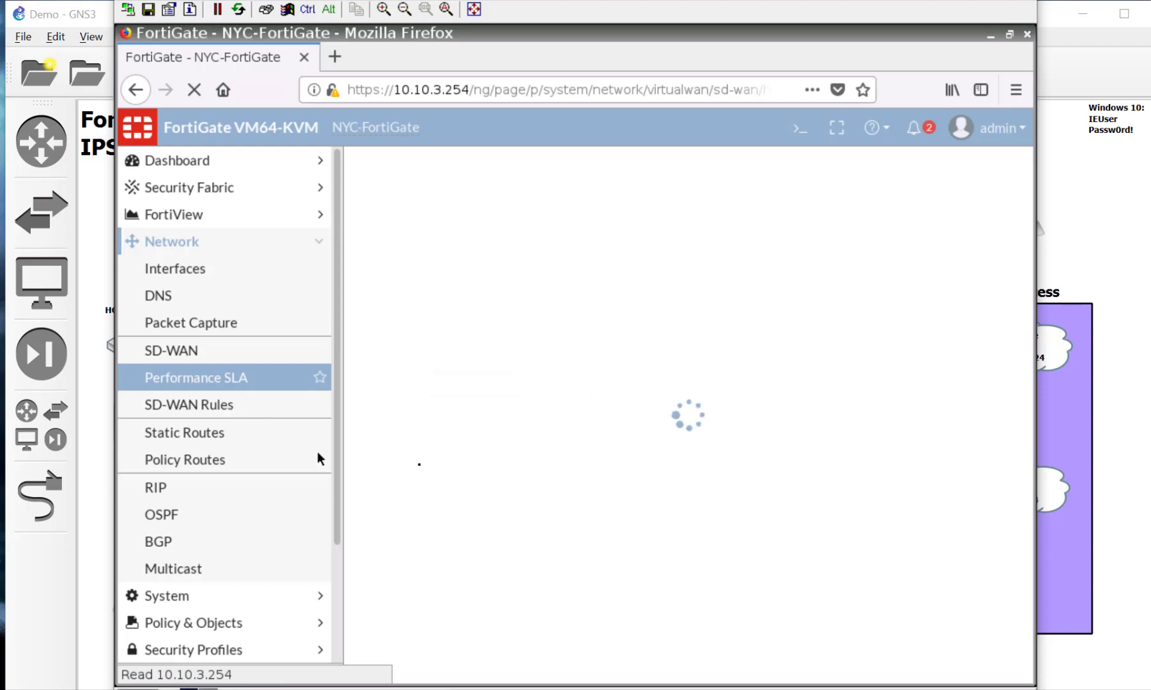
Step: Start a new Performance SLA named QoSInternet that pings server 8.8.8.8
click(244, 406)
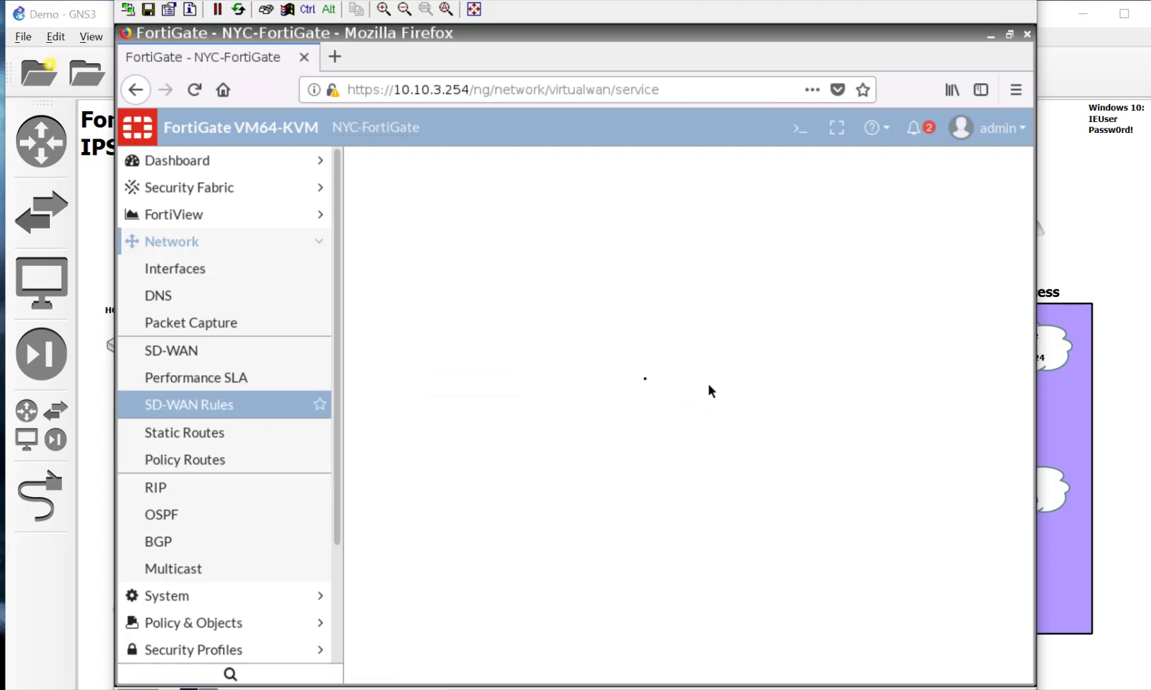
click(237, 384)
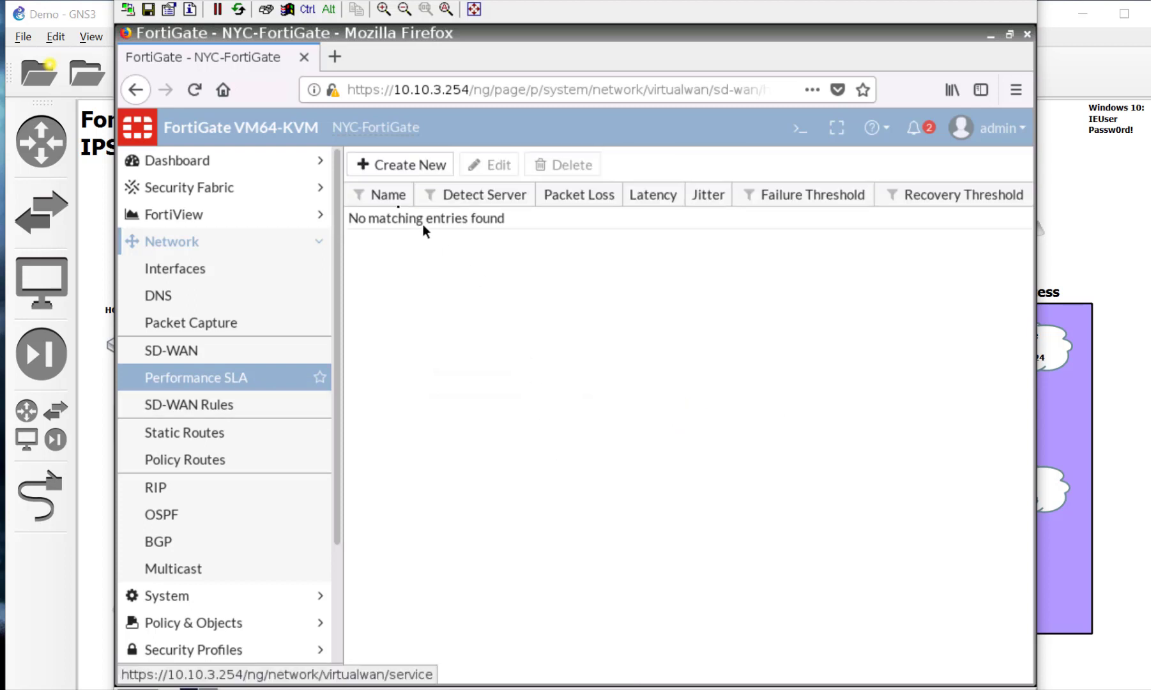
click(416, 157)
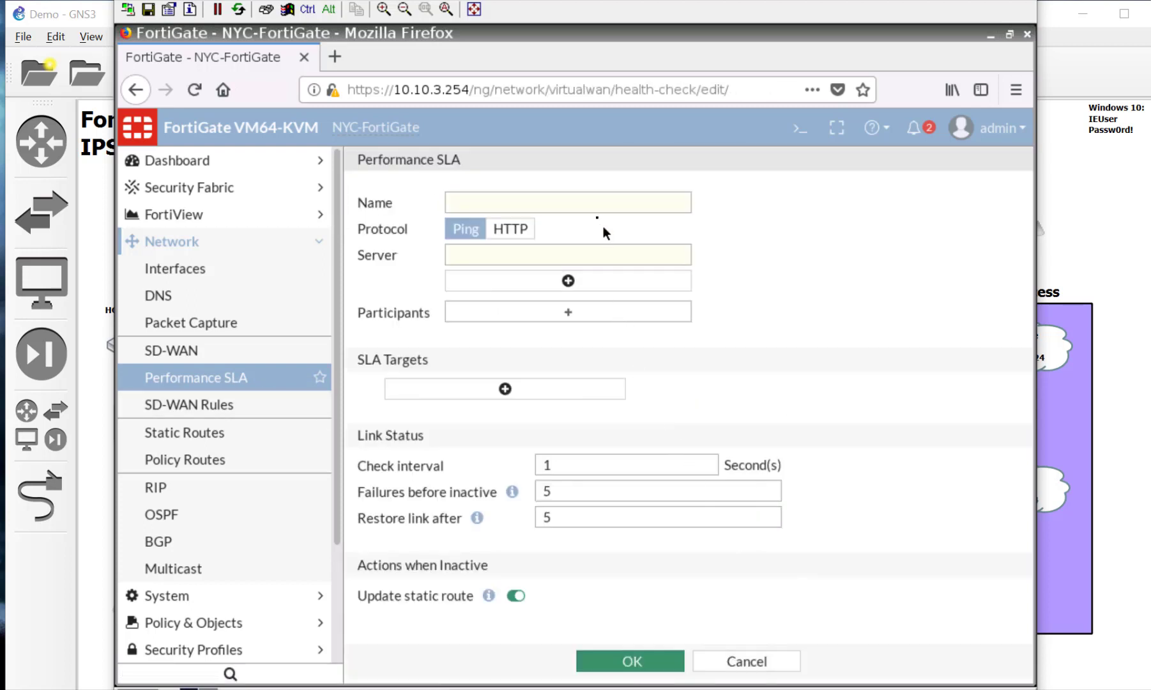
click(595, 200)
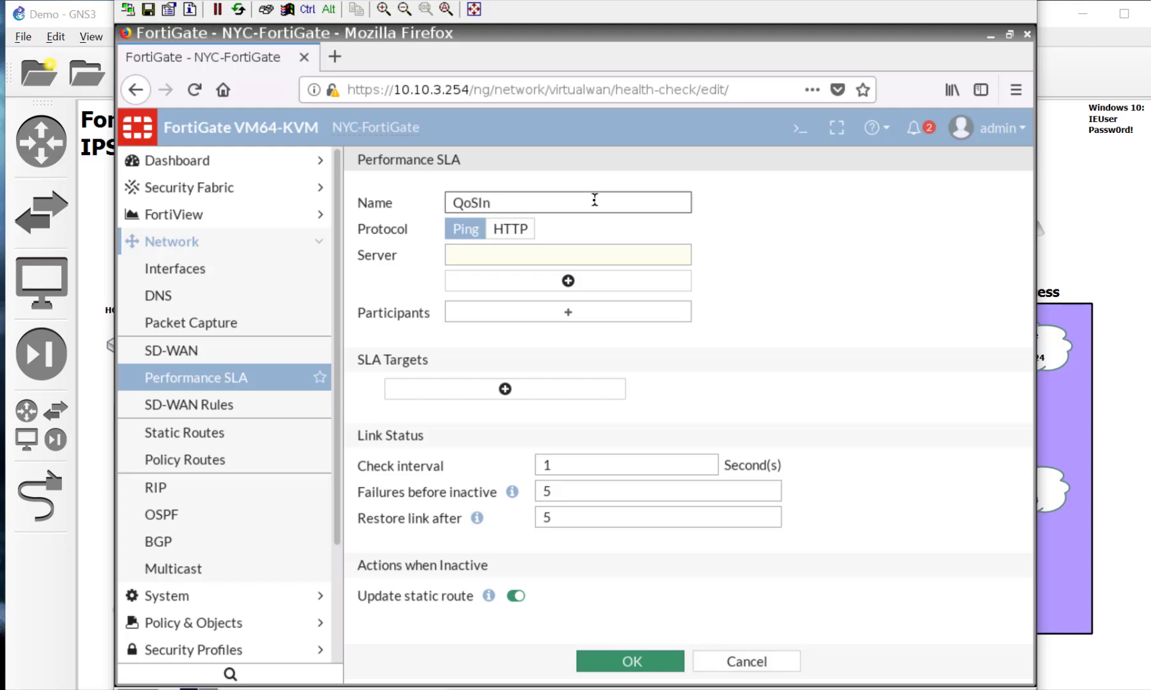
text(QoSInternet)
click(533, 252)
text(8.8.8.8)
Step: Add WAN1 (port1) as the SLA participant and save QoSInternet
click(568, 315)
click(823, 214)
click(645, 368)
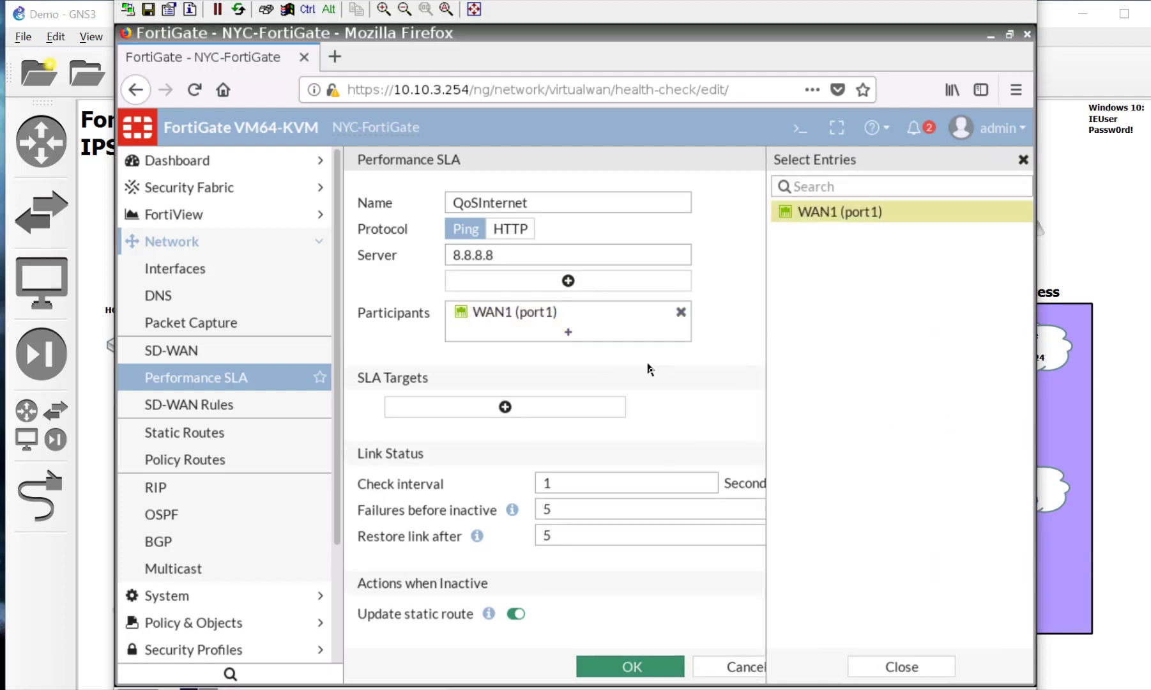
click(645, 667)
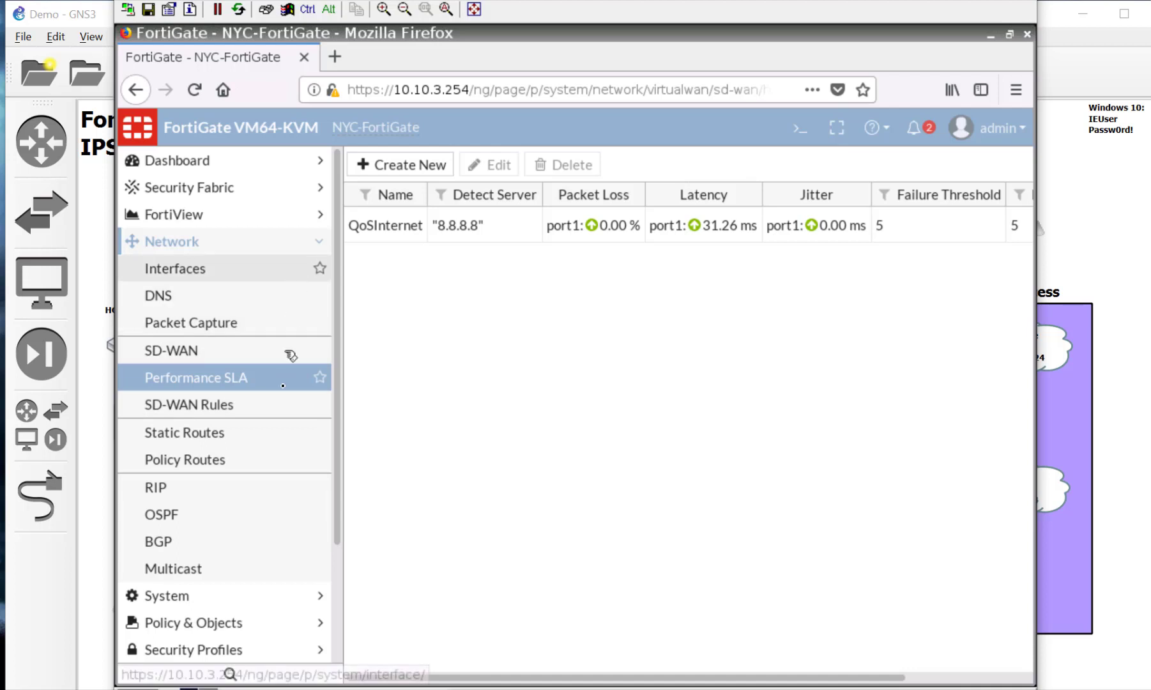
scroll(283, 489, down, 3)
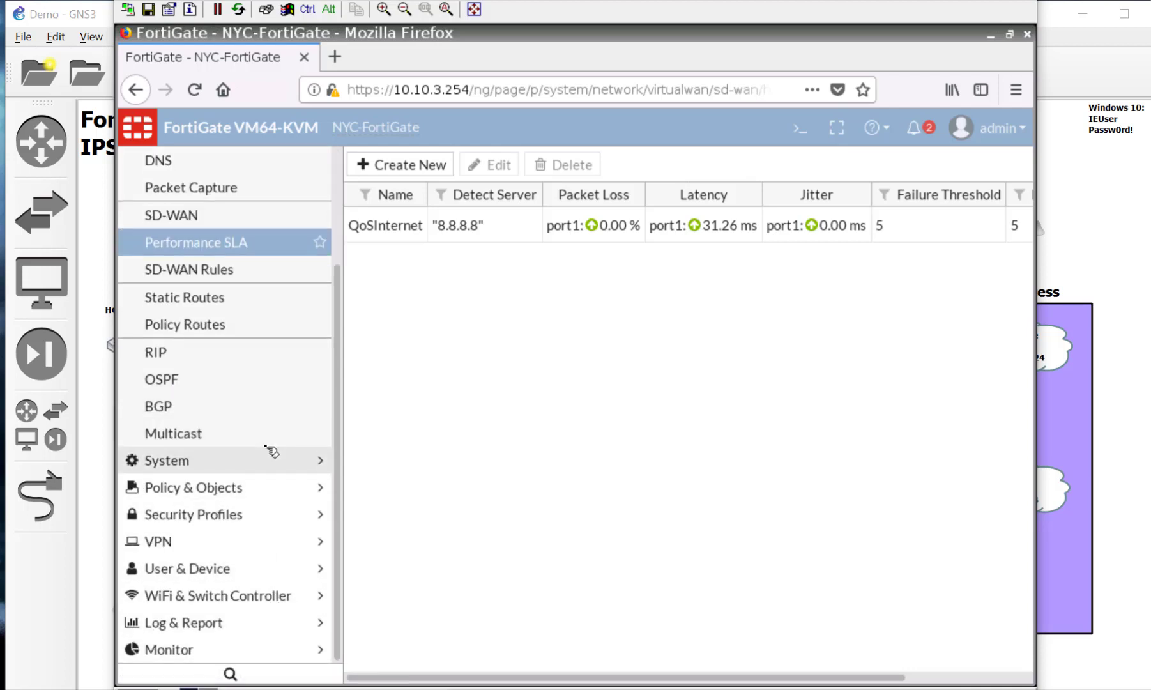
scroll(273, 453, up, 3)
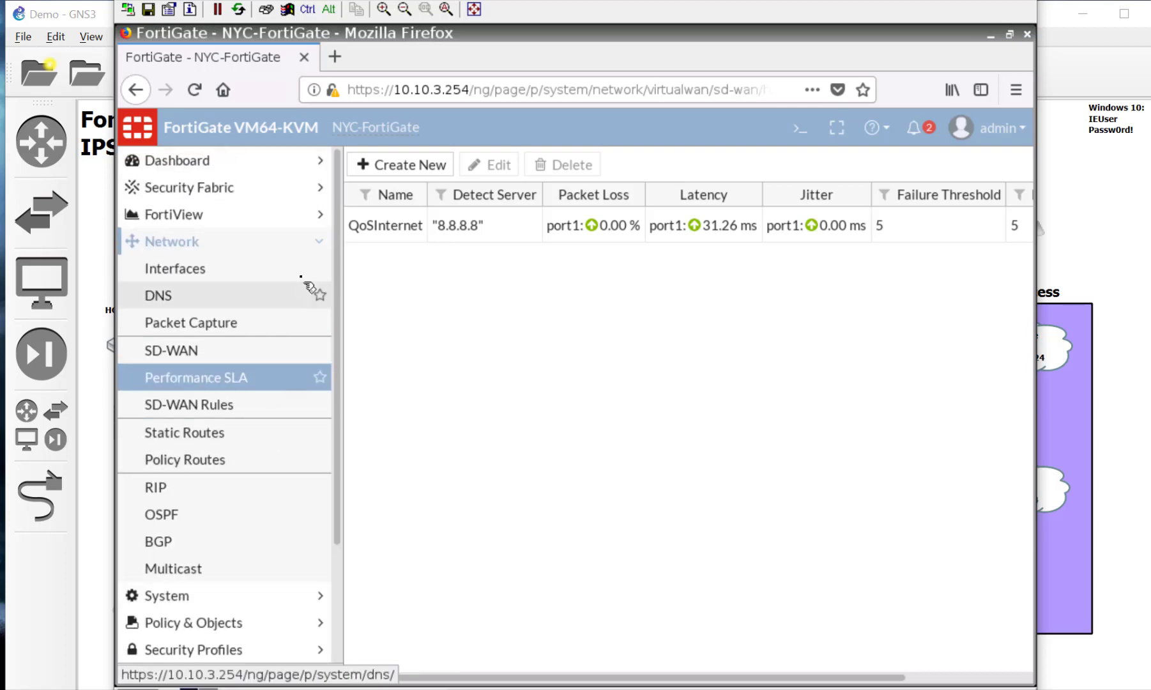
Step: Change the 0.0.0.0/0 default static route's interface to SD-WAN and save it
click(241, 440)
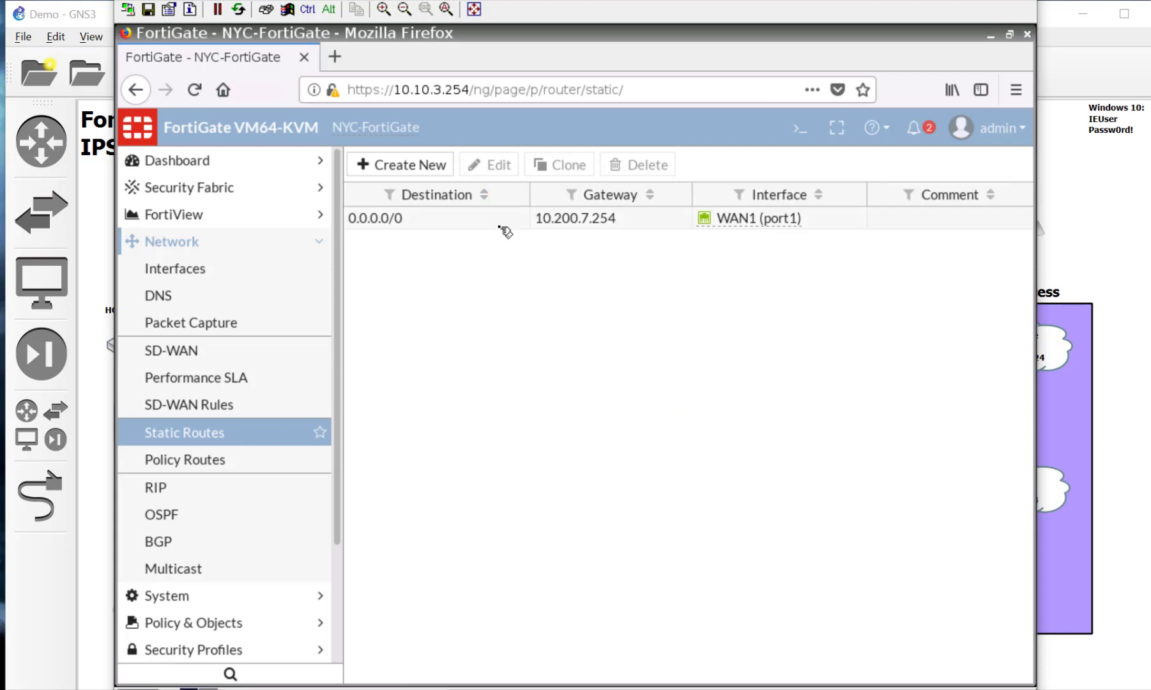
double_click(505, 220)
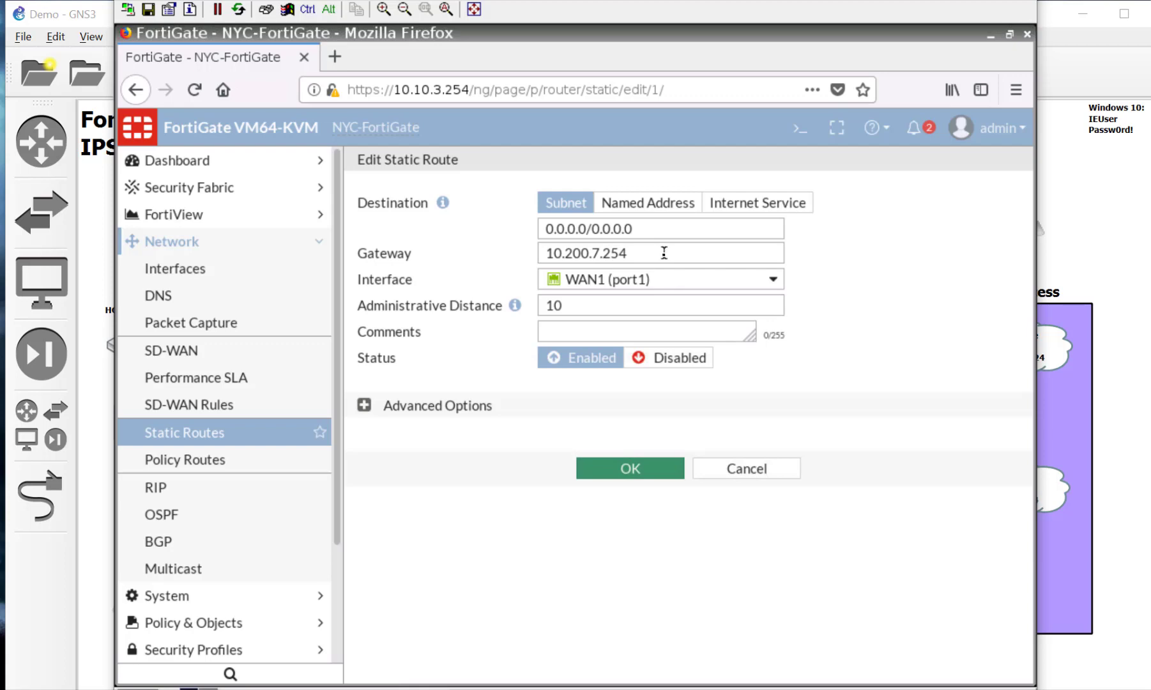
click(664, 280)
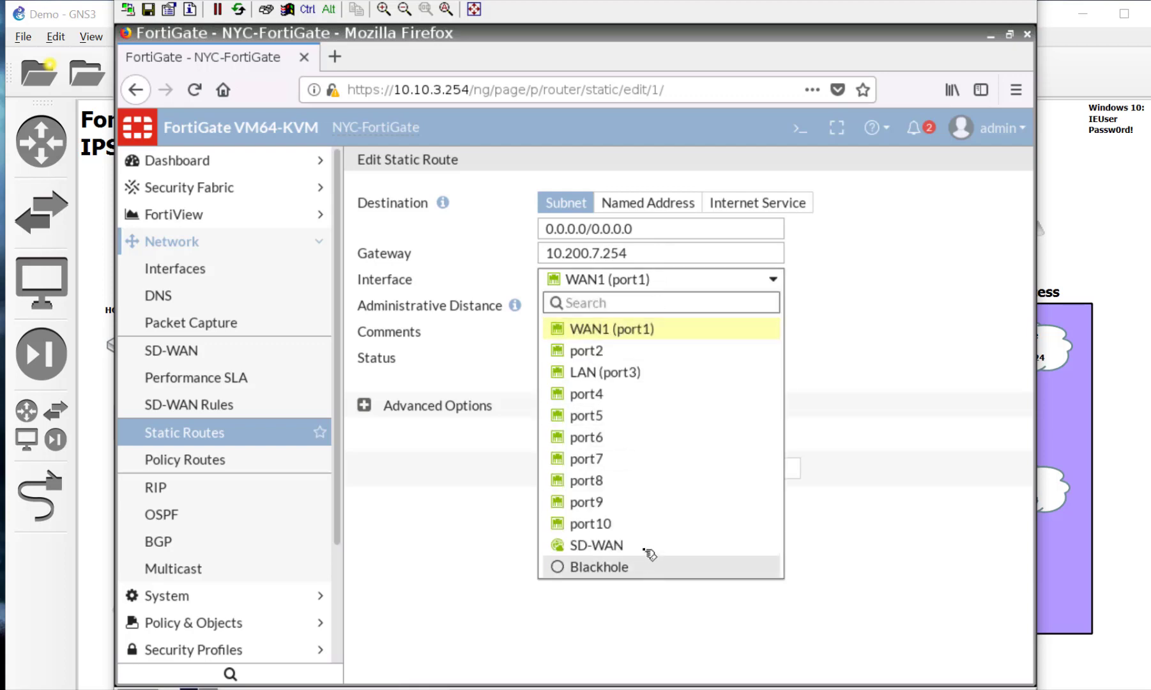
click(649, 553)
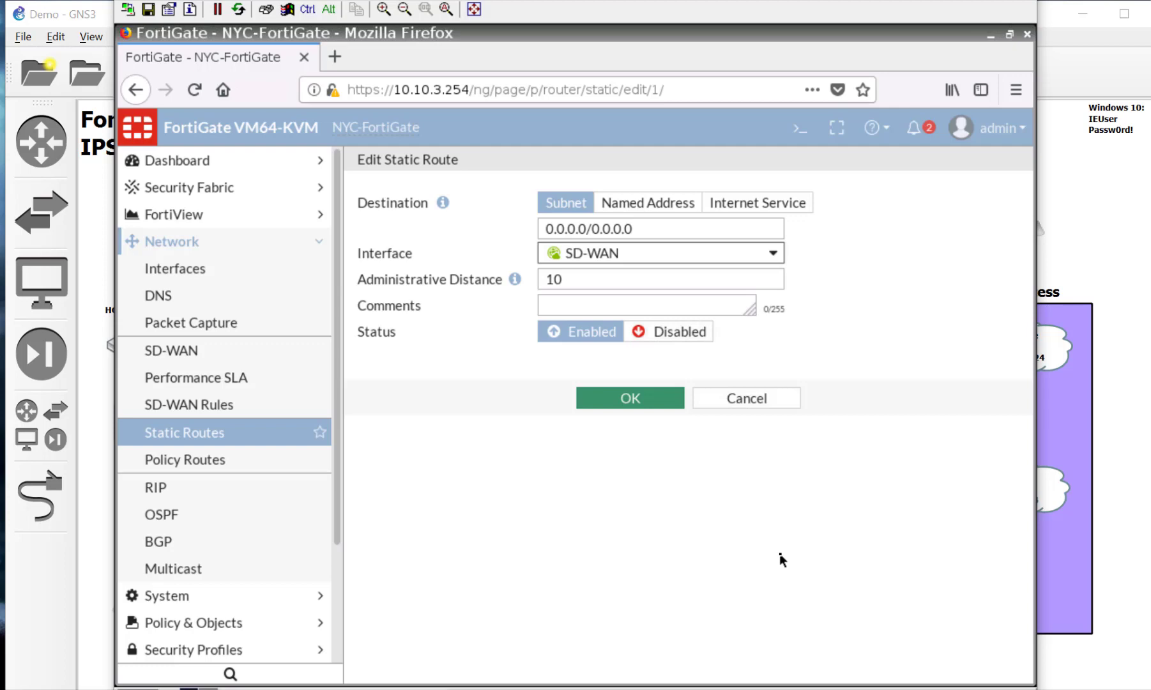
click(639, 398)
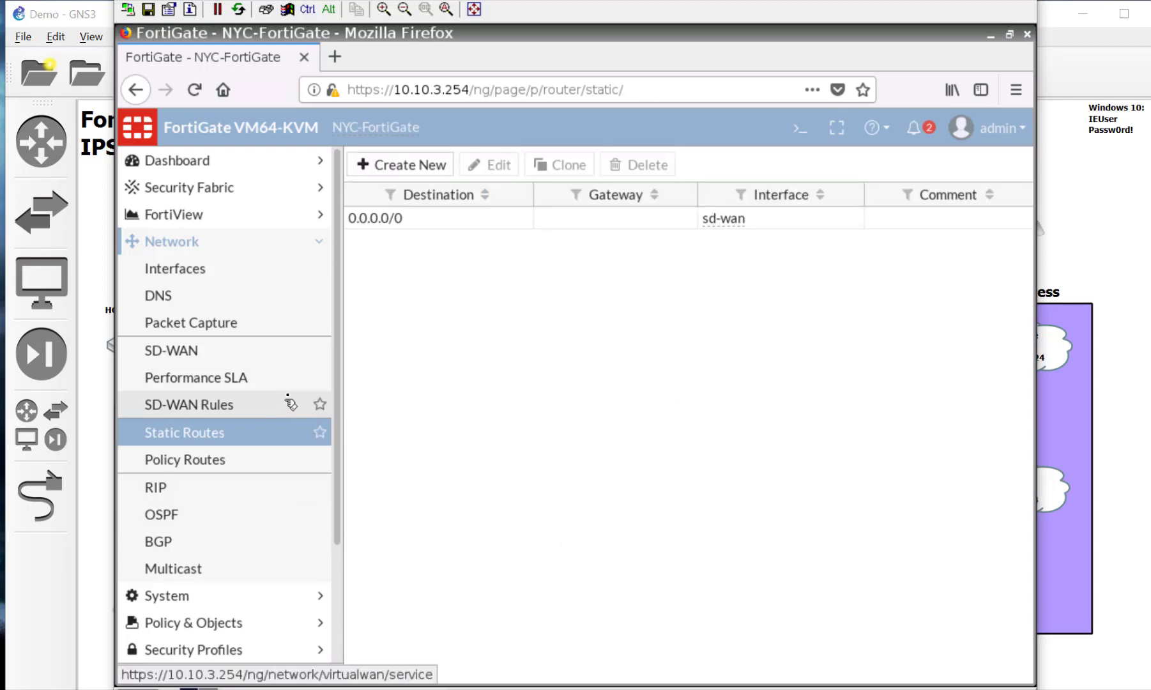
Step: Start a new IPv4 firewall policy named InternetAccess
scroll(285, 480, down, 1)
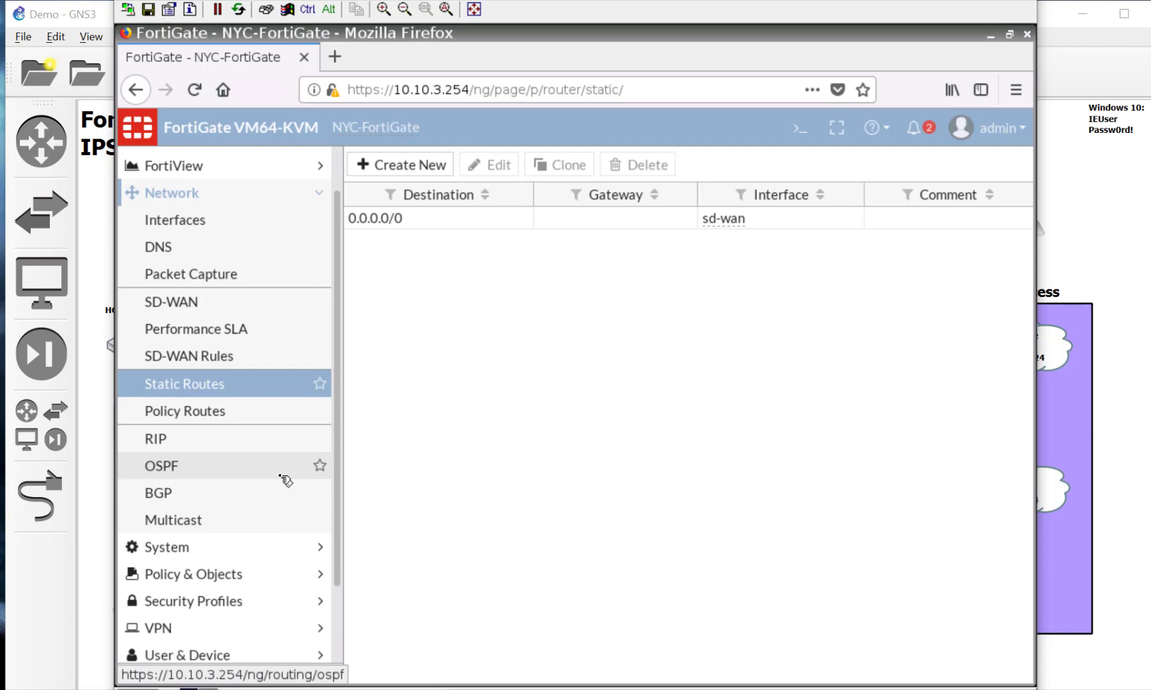
click(285, 574)
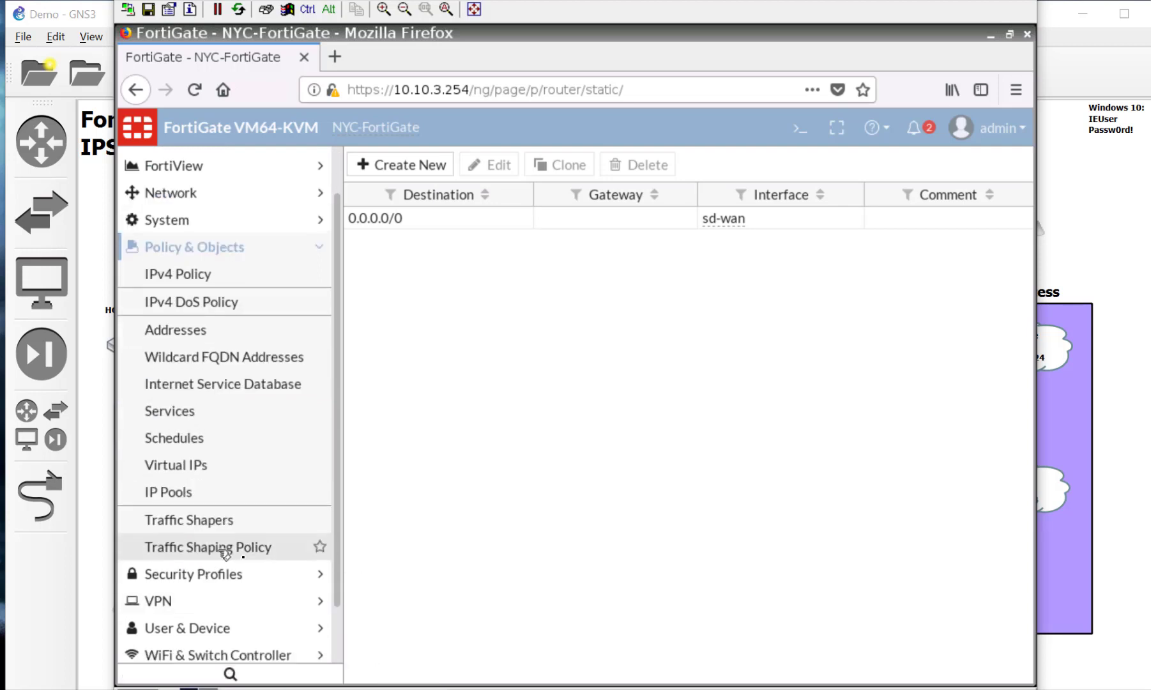
click(232, 275)
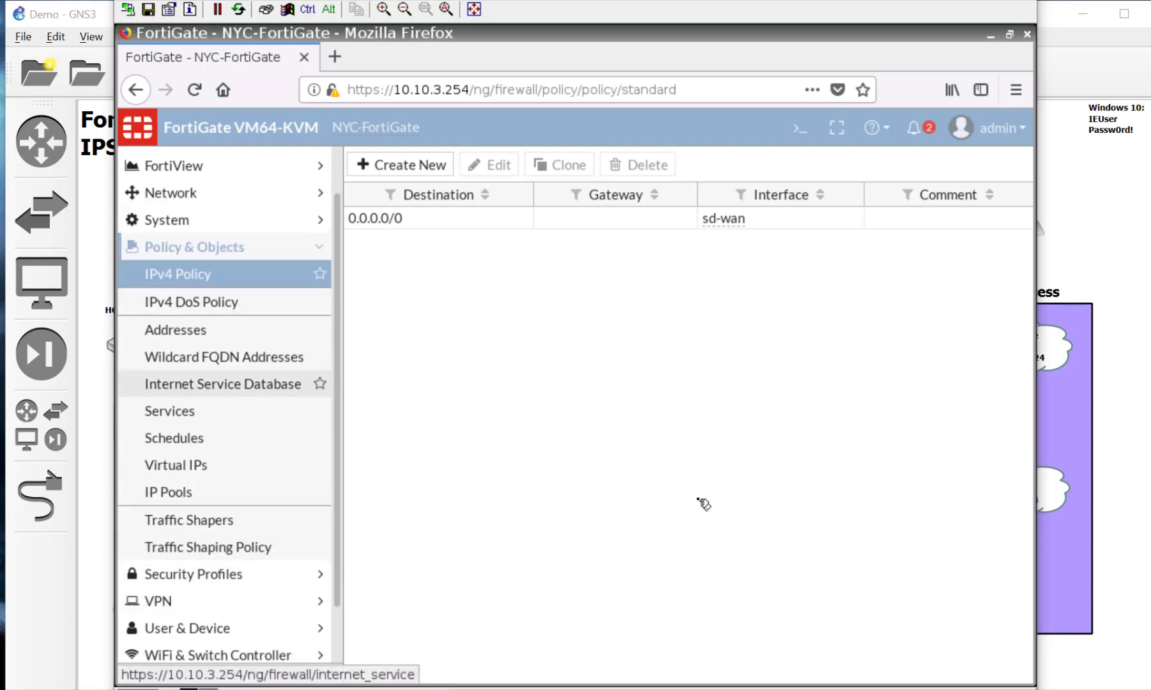
click(441, 173)
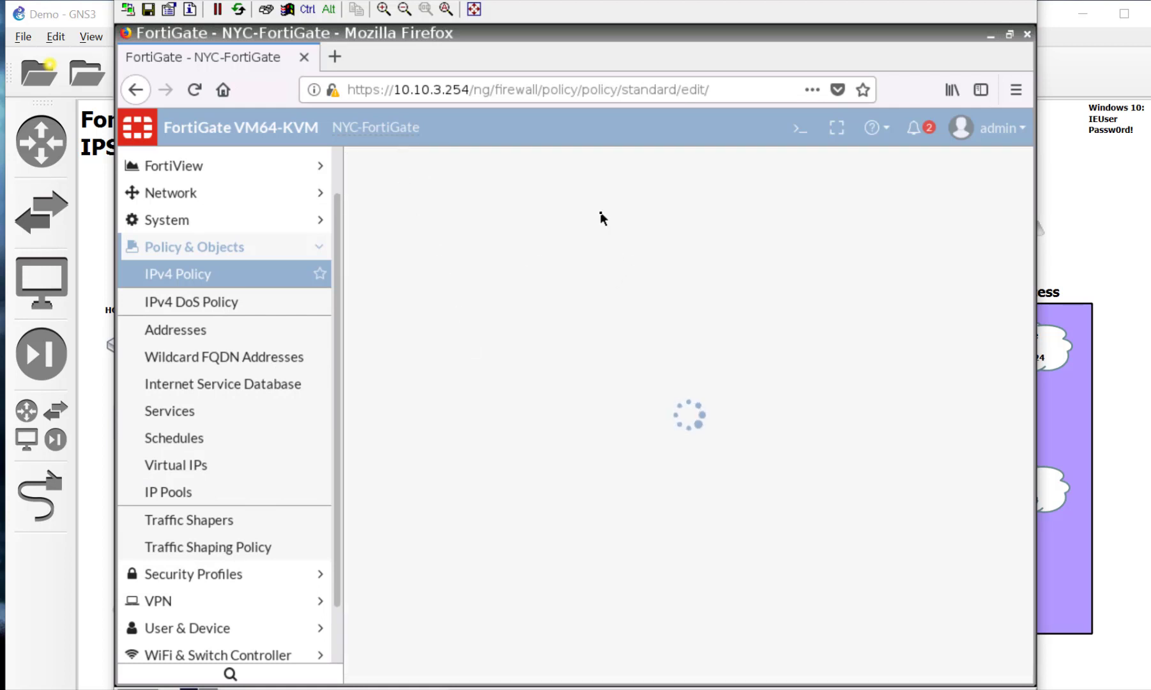
click(596, 217)
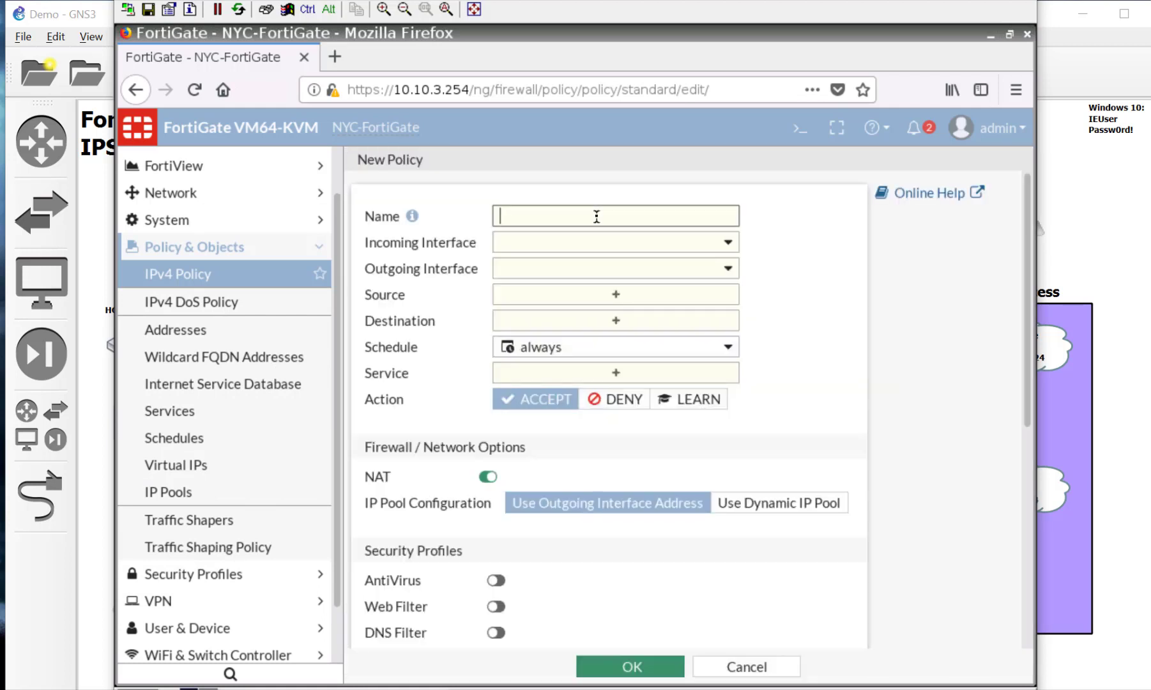
text(InternetAccess)
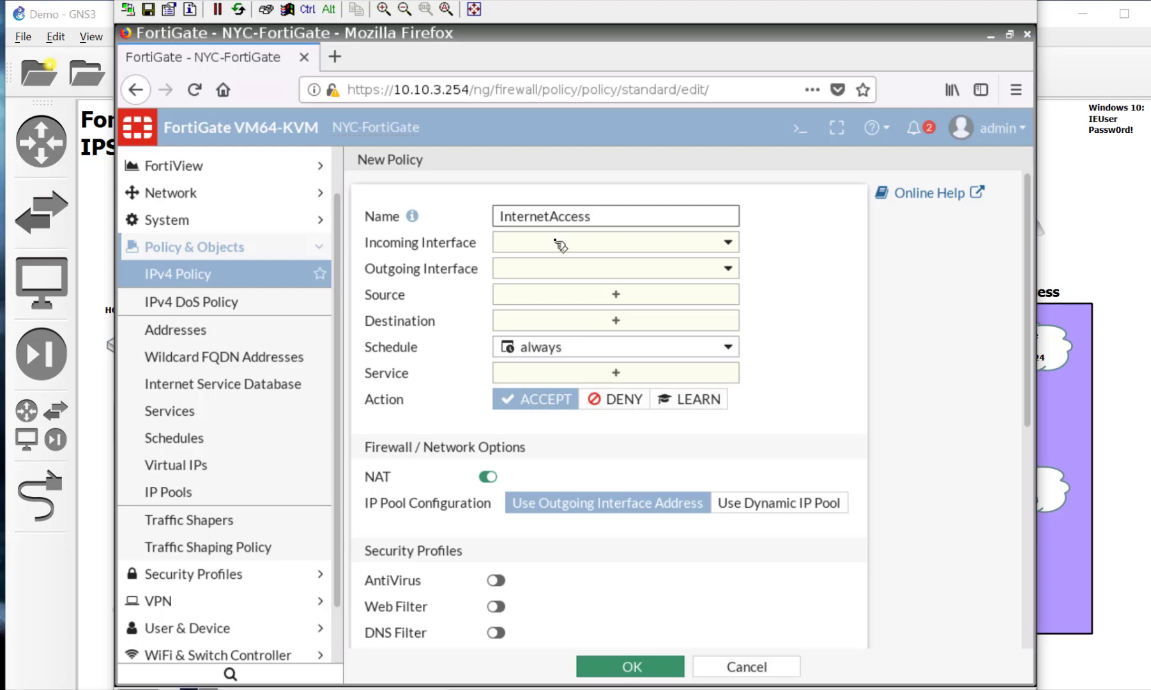
Step: Set the policy's incoming interface to LAN (port3) and outgoing to SD-WAN, then bring up source choices
click(561, 244)
click(563, 314)
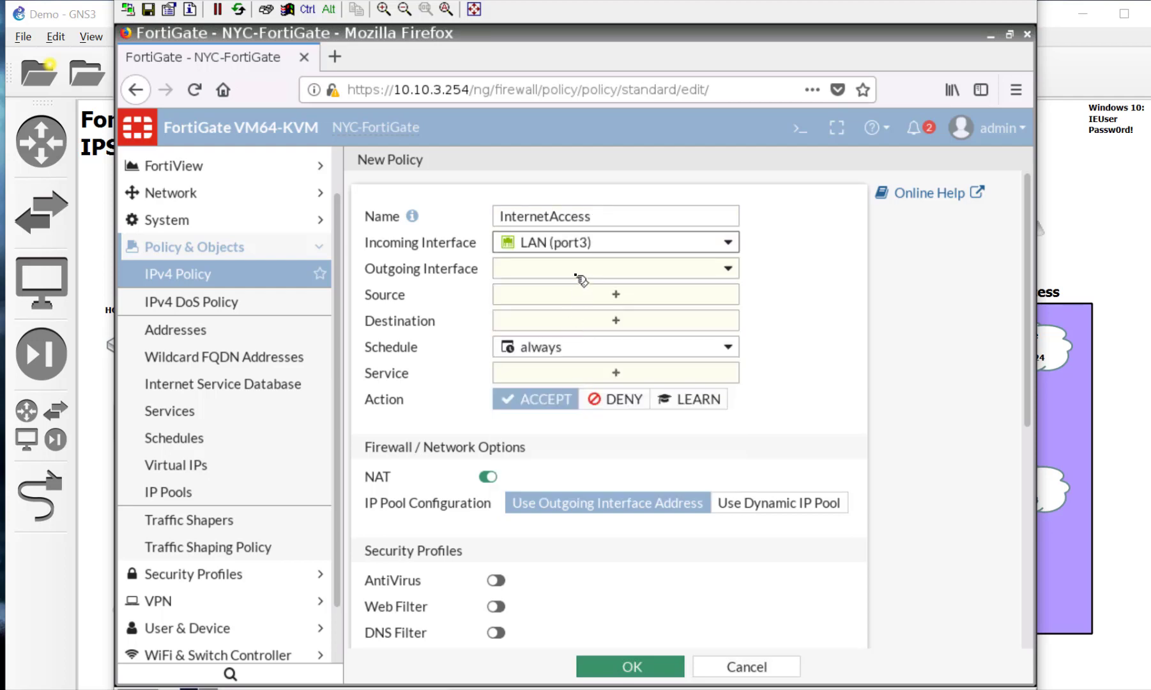
click(578, 274)
click(547, 515)
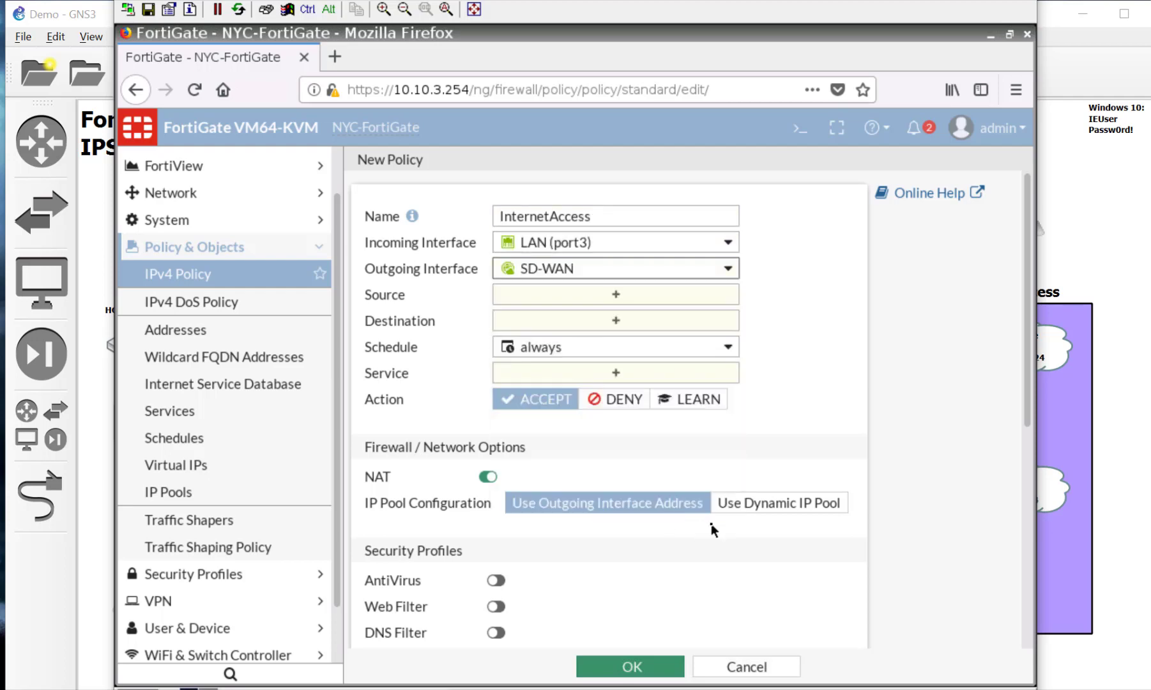
click(584, 296)
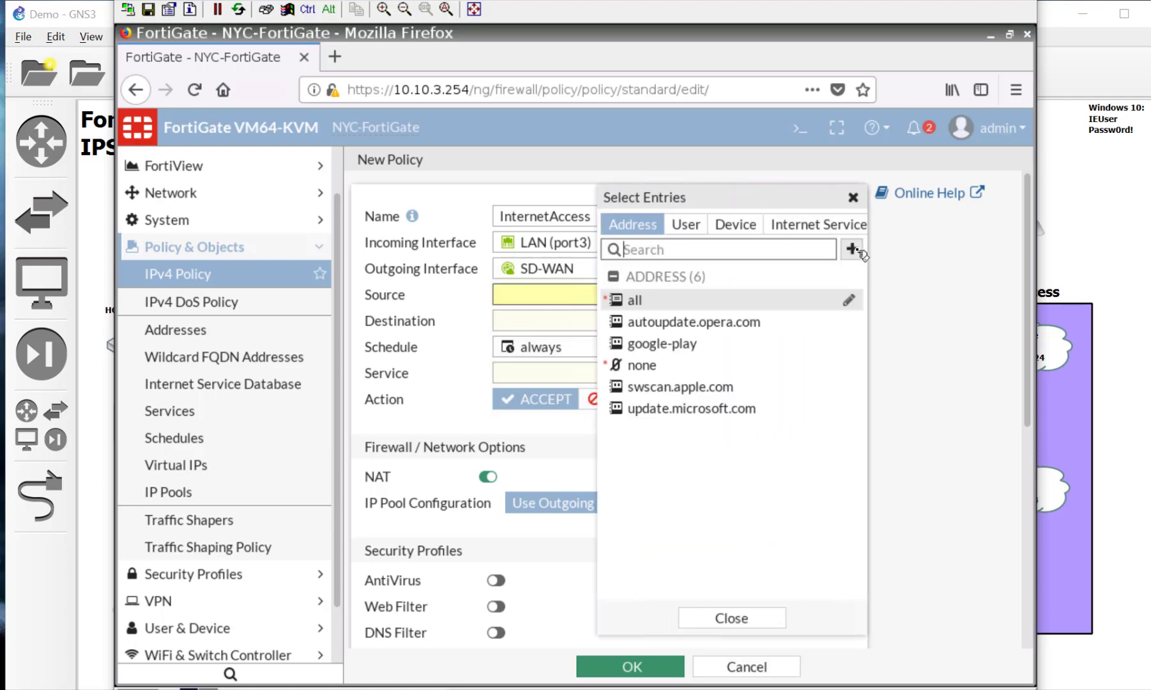
Step: Create green address NYC_Subnet for 10.10.3.0/24 with Static Route Configuration enabled
click(852, 250)
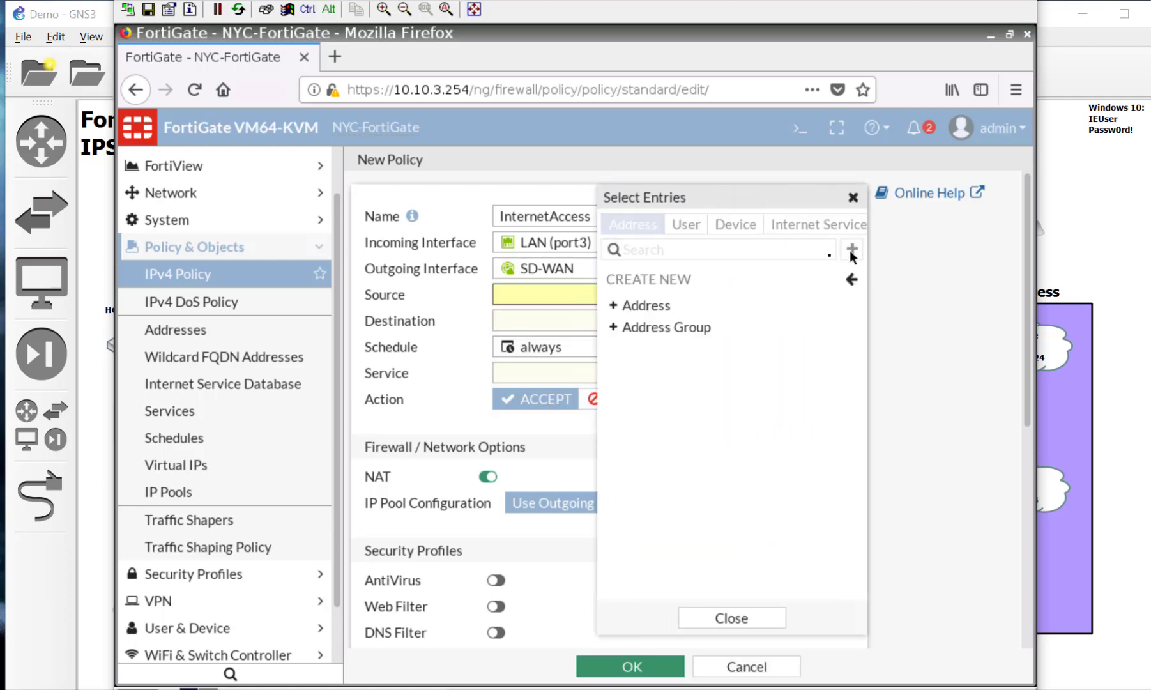
click(730, 305)
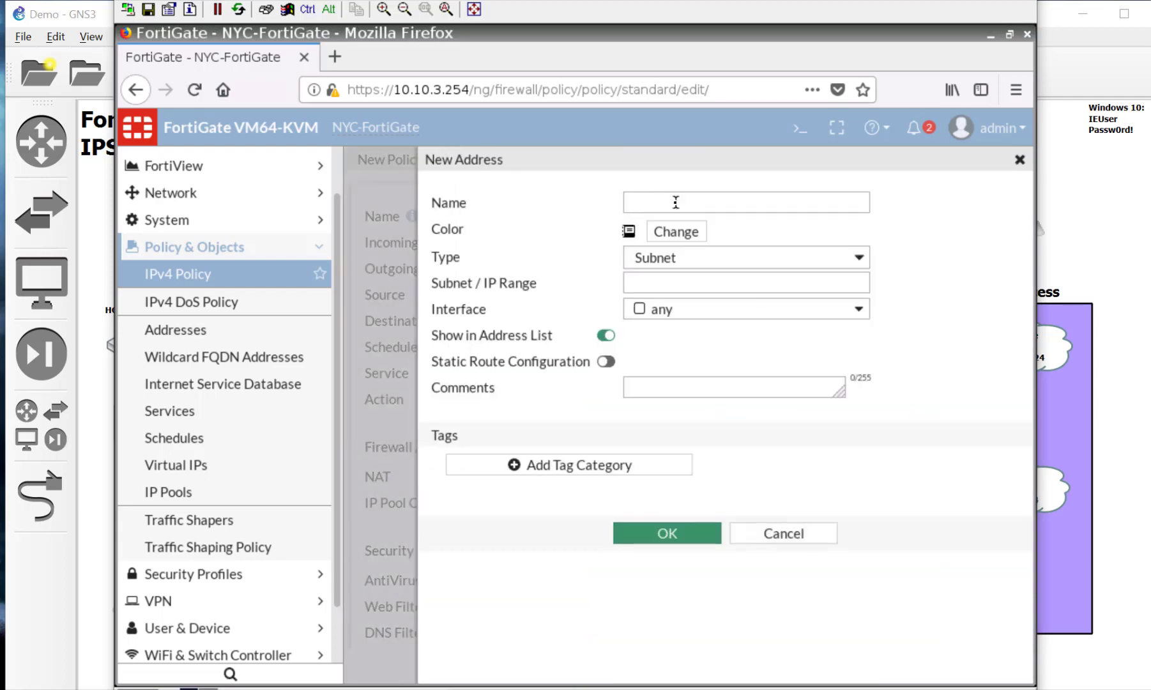
click(675, 201)
text(NYC)
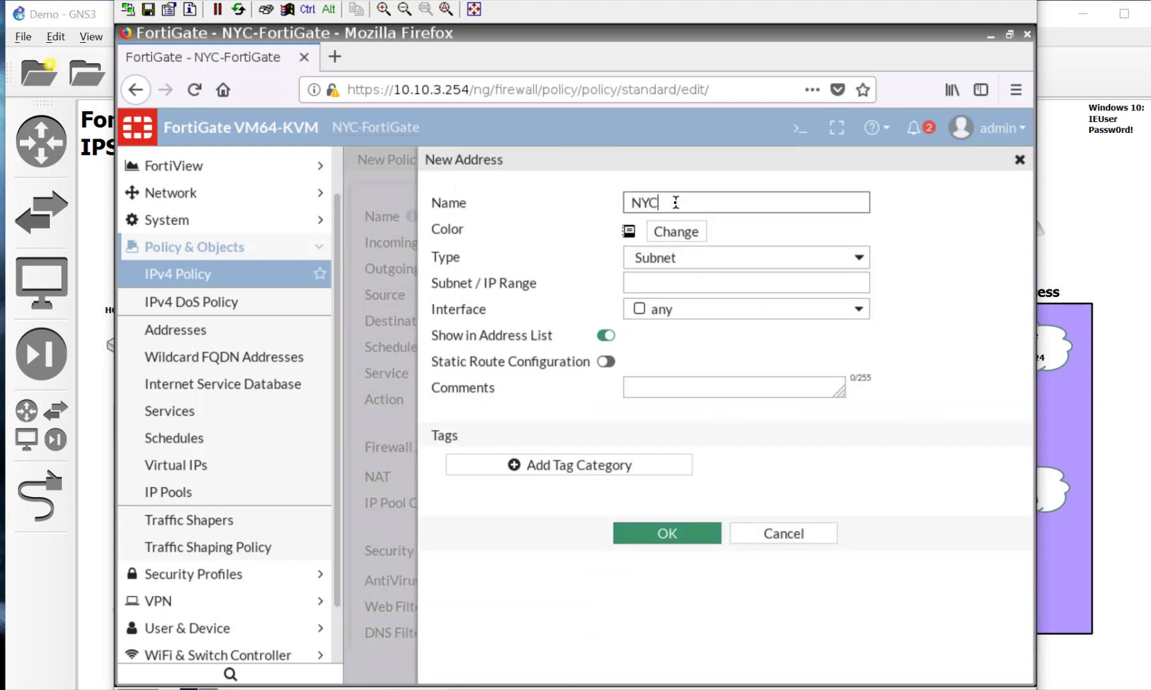
text(_Subnet)
click(686, 241)
click(739, 256)
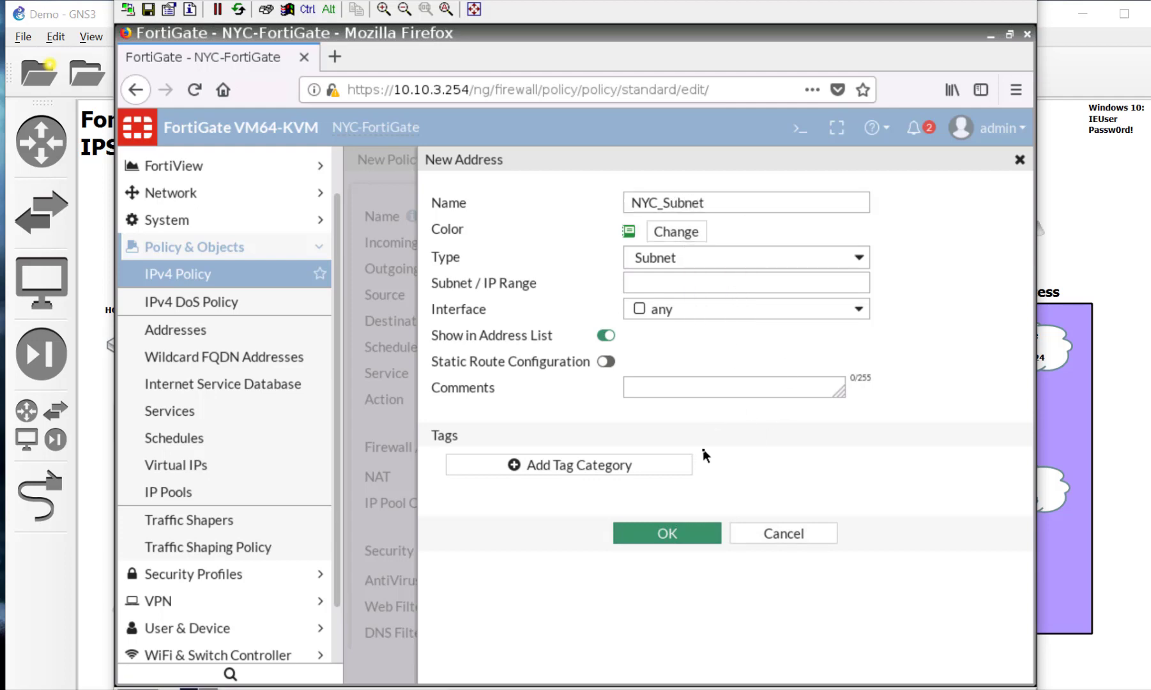
click(670, 281)
text(10.10.3.0/24)
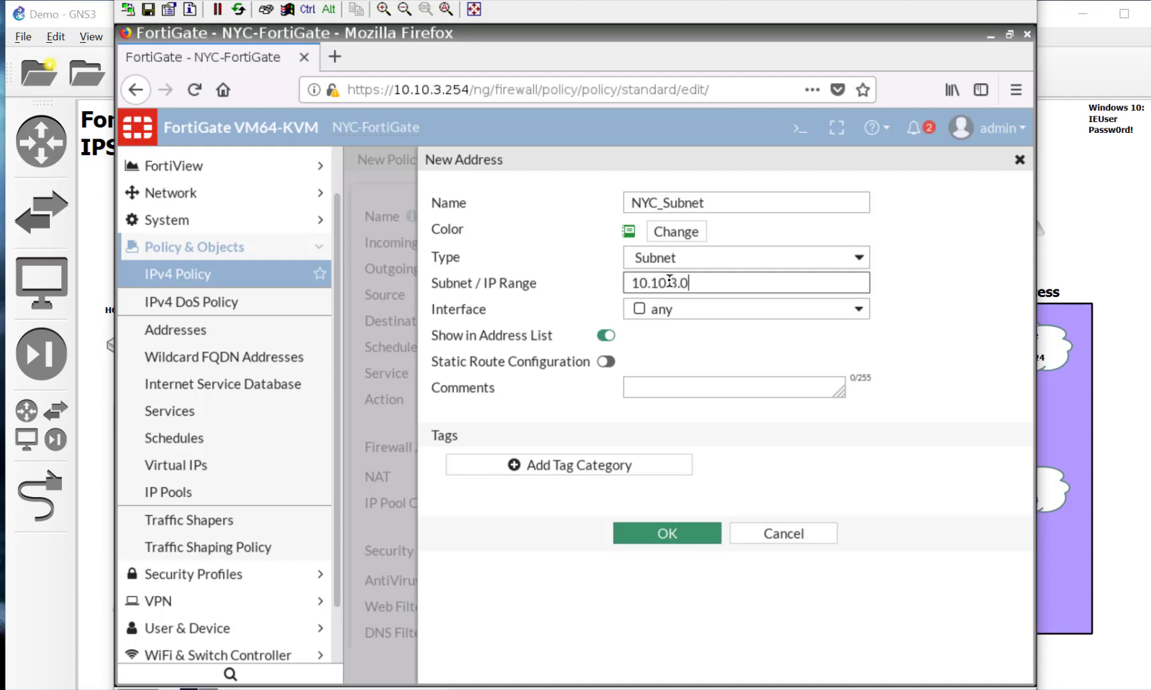
click(616, 363)
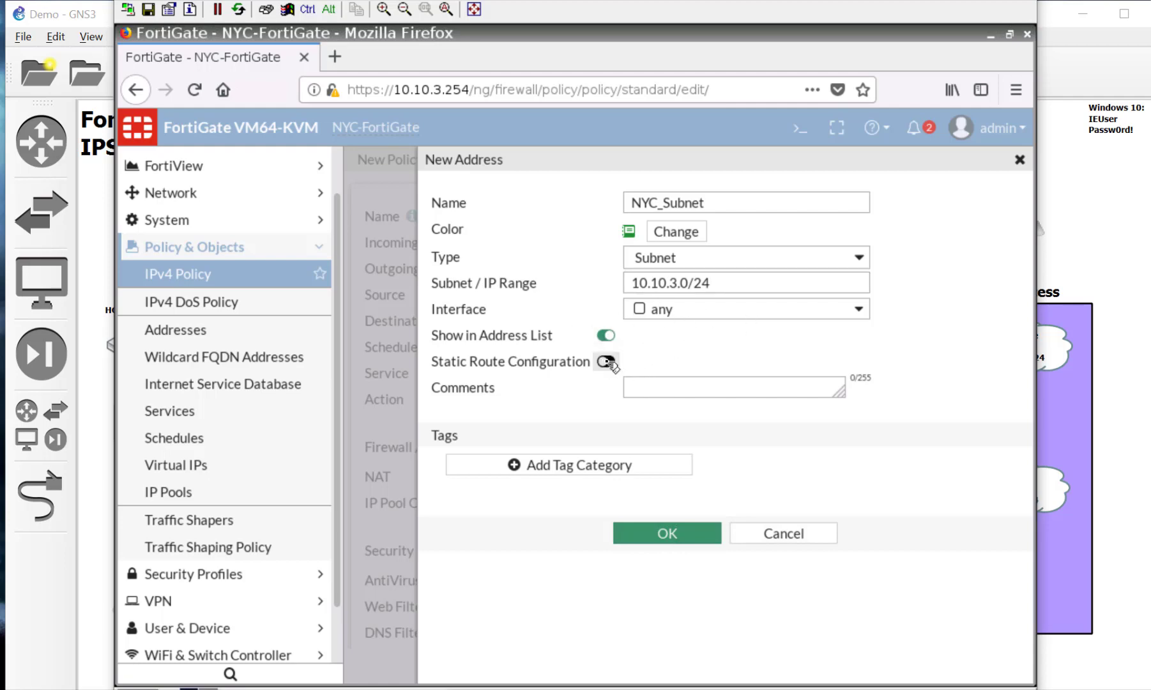
click(606, 361)
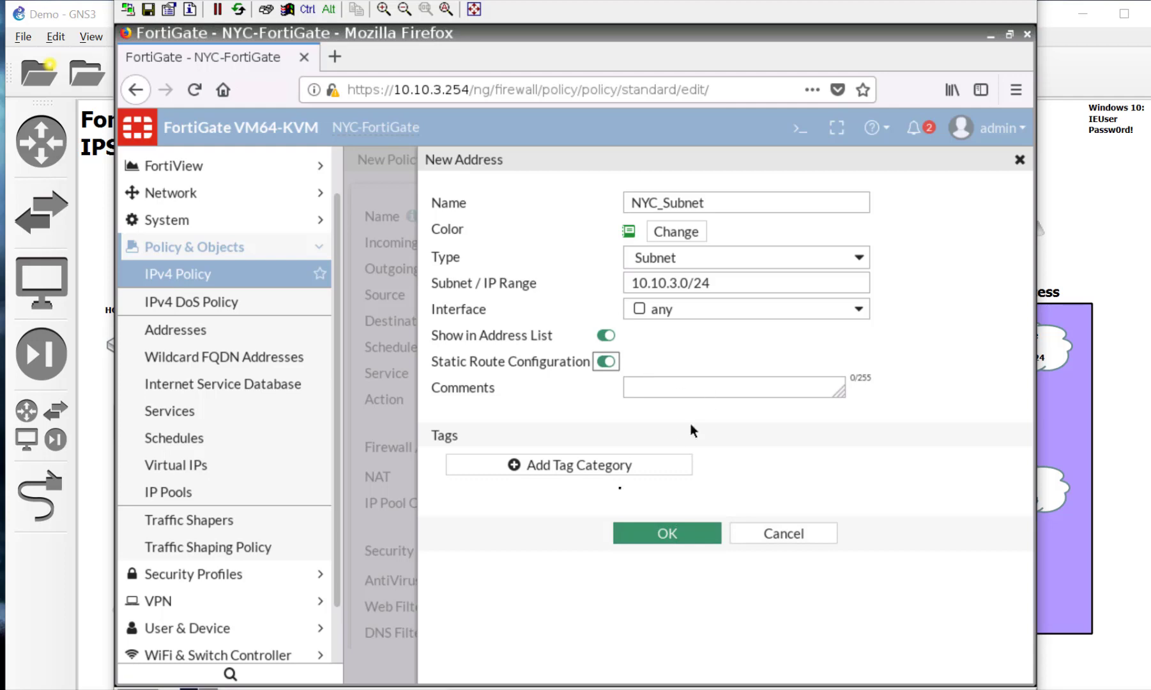
click(658, 532)
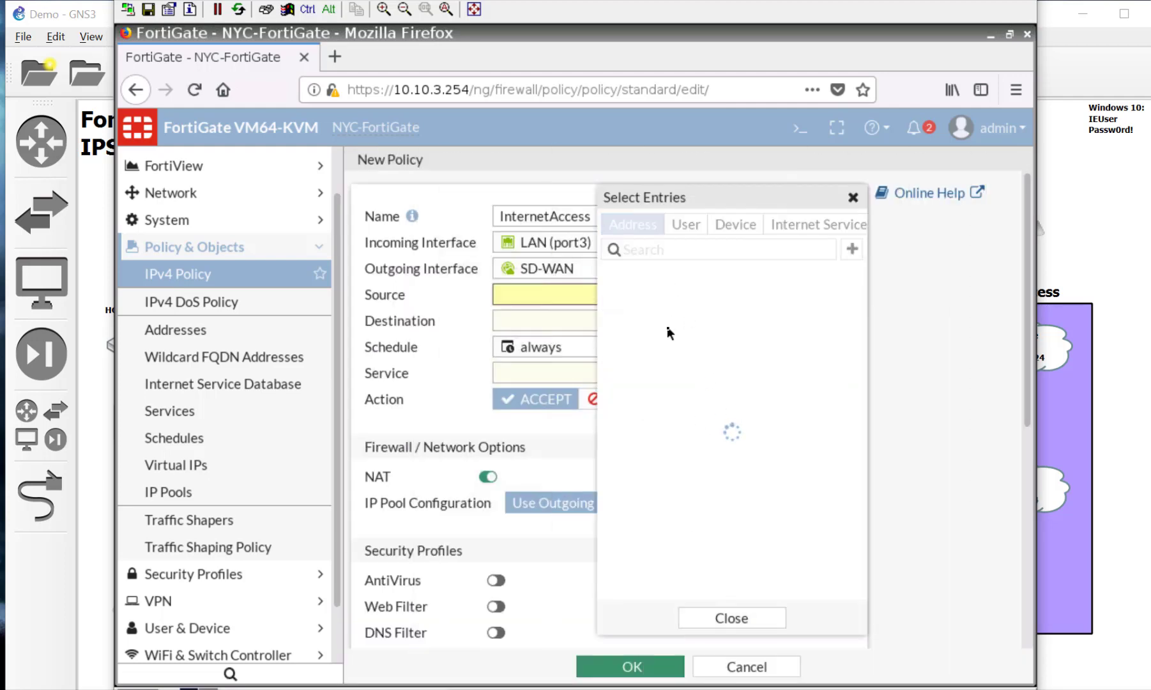
Step: Set source NYC_Subnet, destination all, service ALL, and save the InternetAccess policy
mouse_move(696, 390)
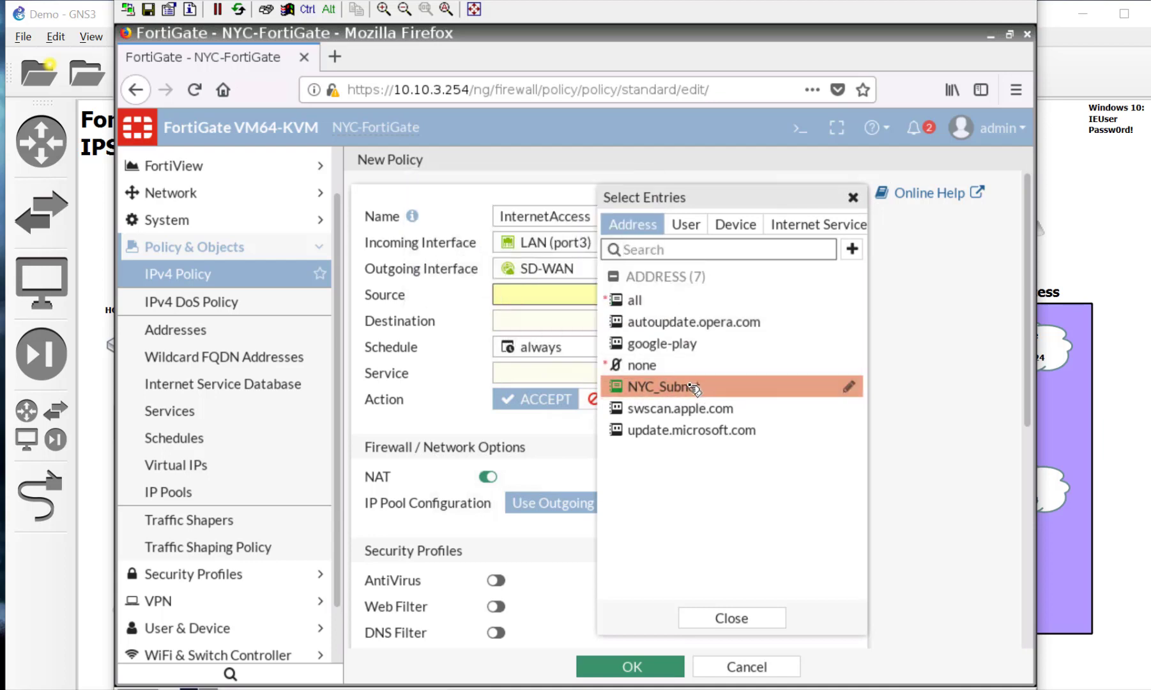
click(696, 387)
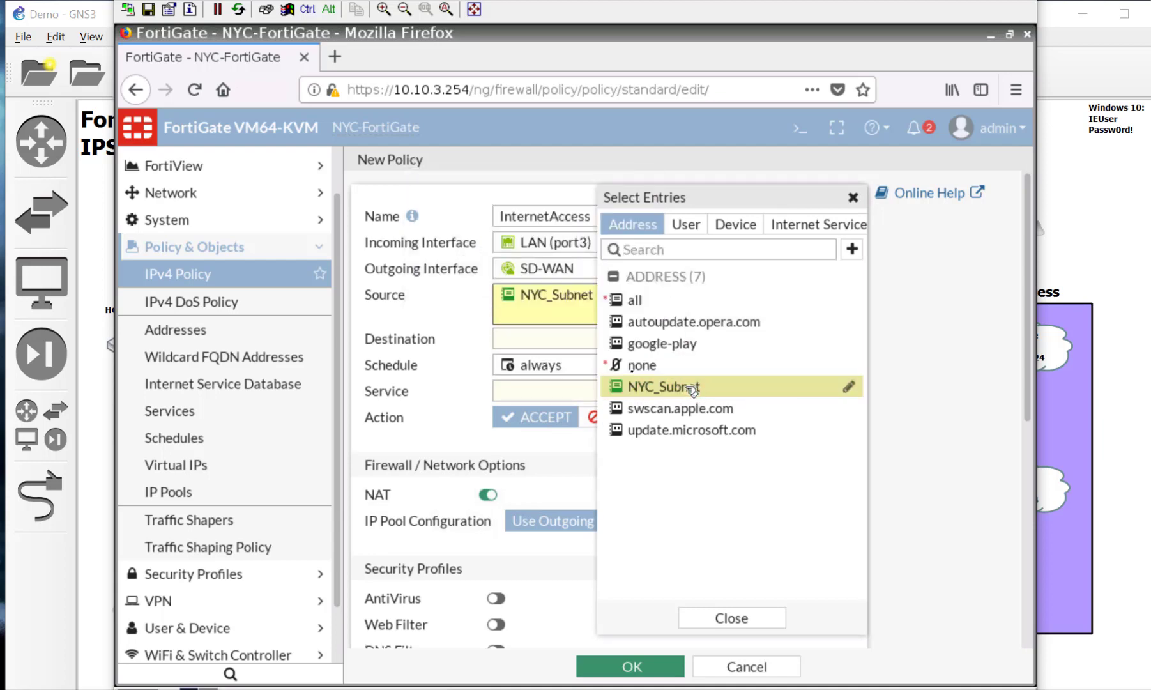
click(543, 338)
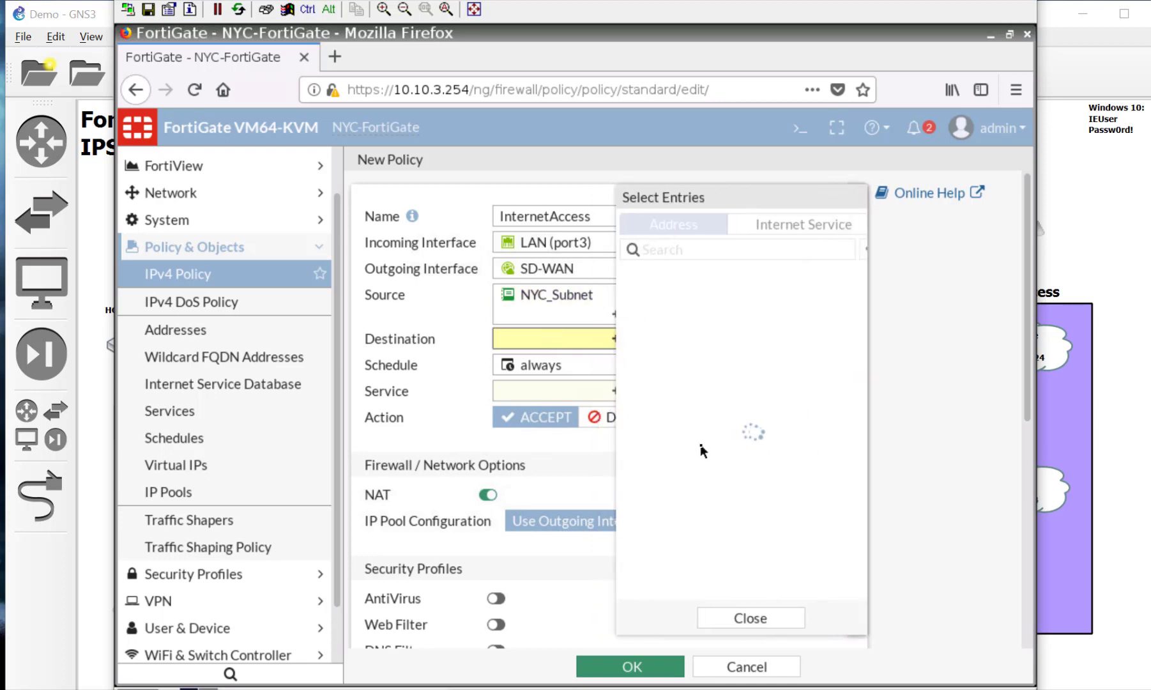
click(676, 300)
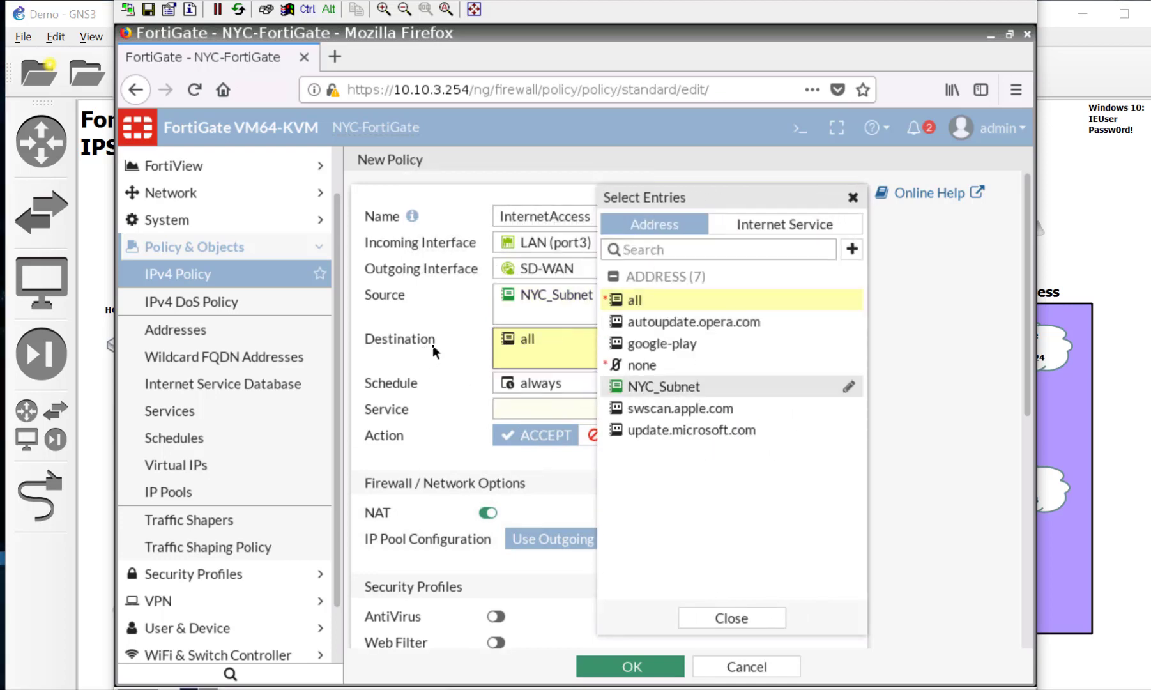
click(516, 422)
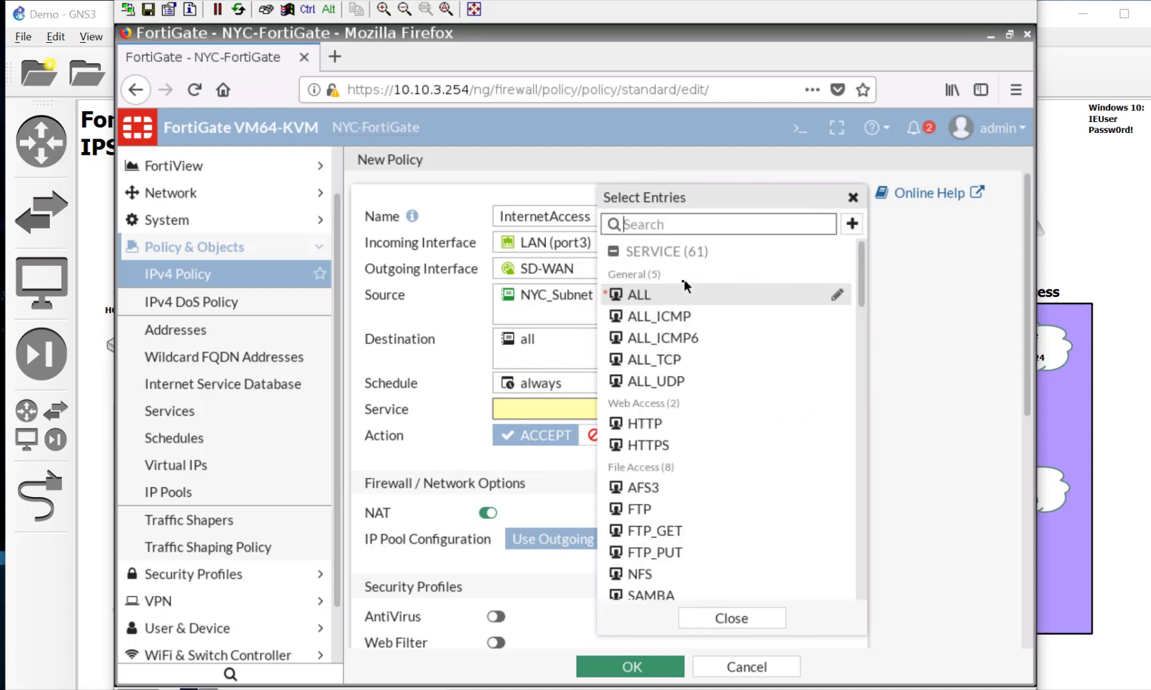
click(661, 299)
click(733, 619)
scroll(430, 470, down, 3)
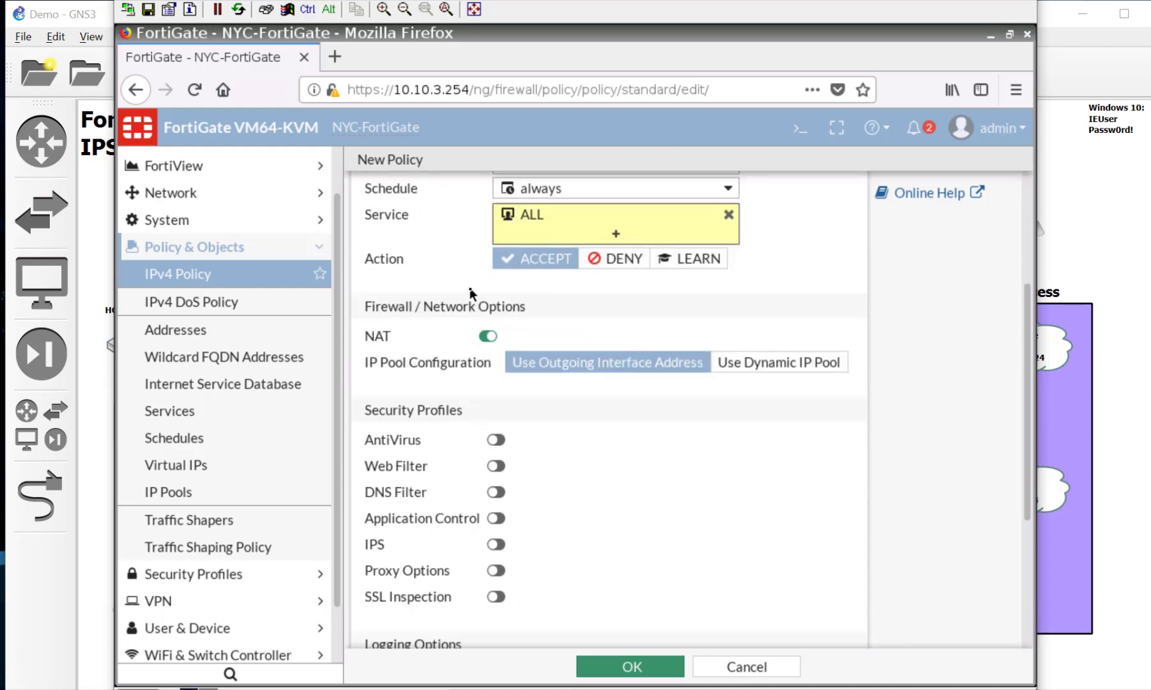
scroll(583, 497, down, 2)
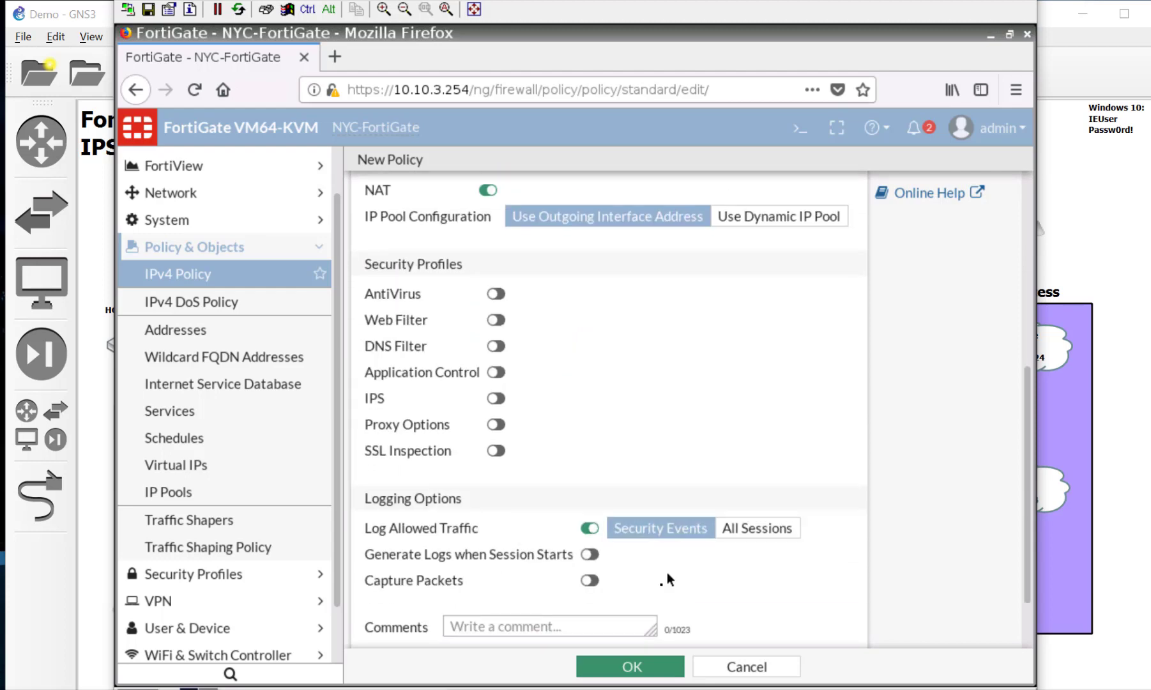
click(632, 668)
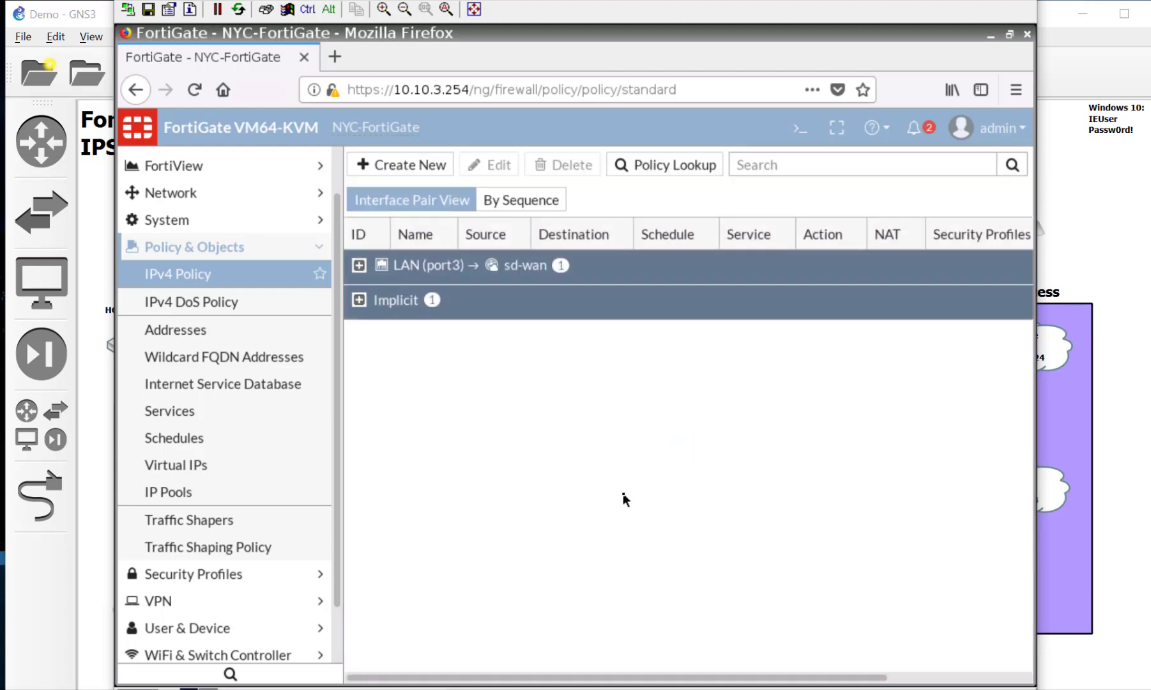
Step: Load google.com in a new Firefox tab, then return to the NYC-FortiGate tab
click(335, 58)
text(google.com)
key(Return)
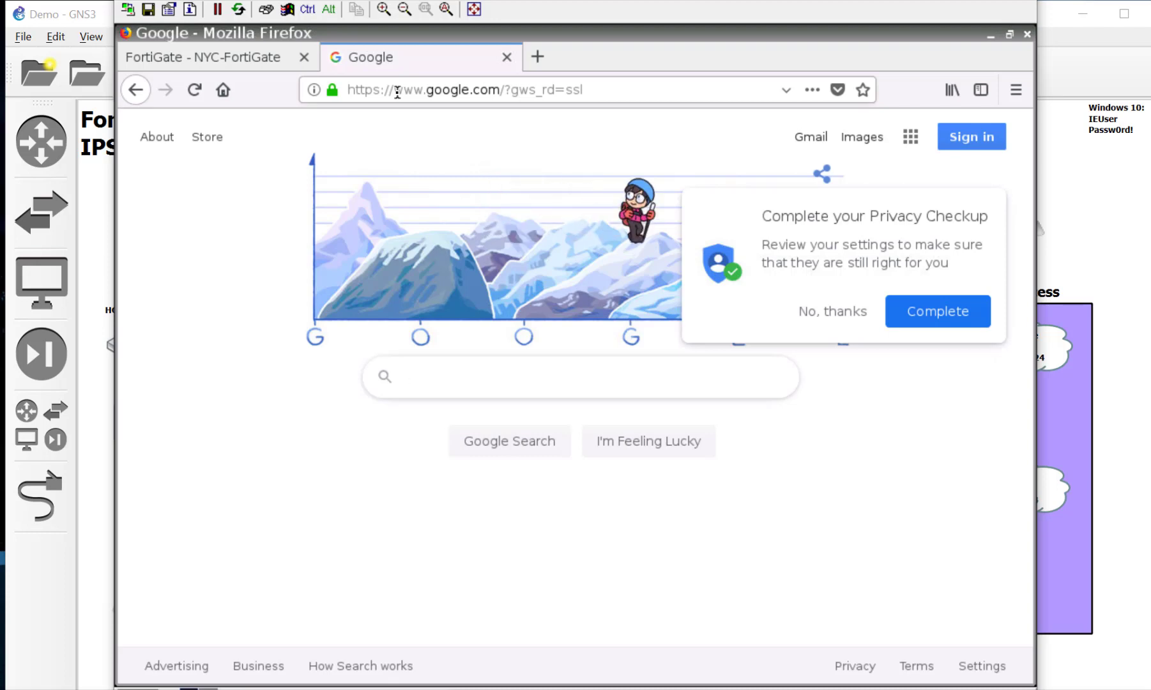
click(671, 689)
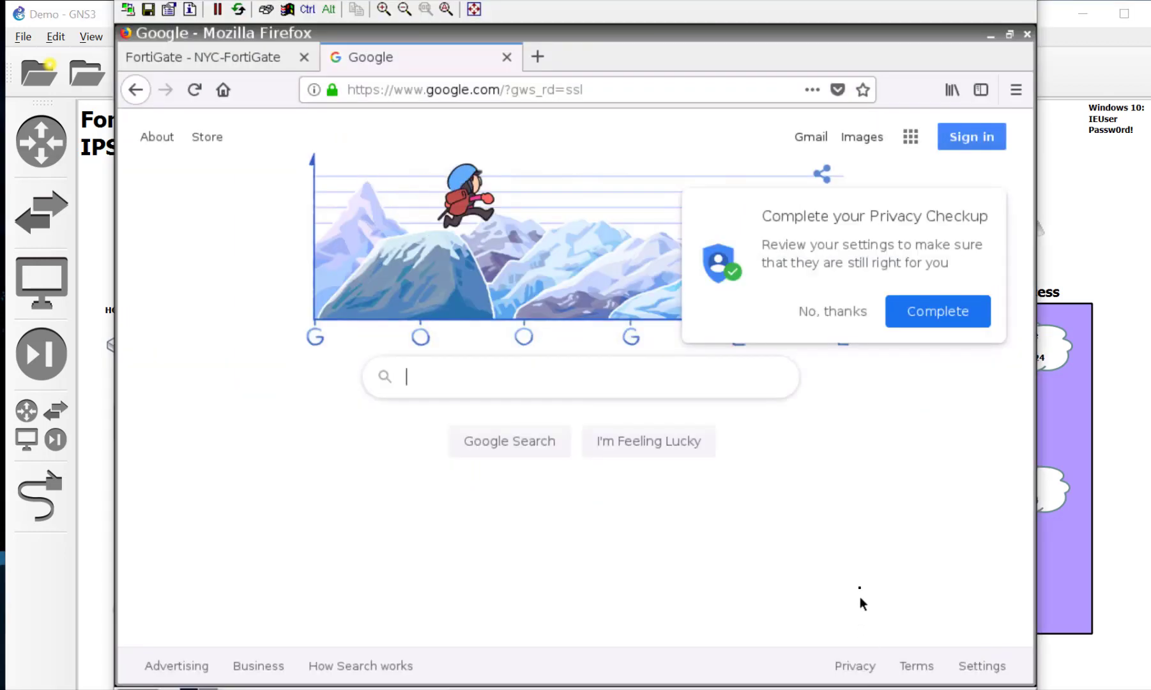
click(217, 59)
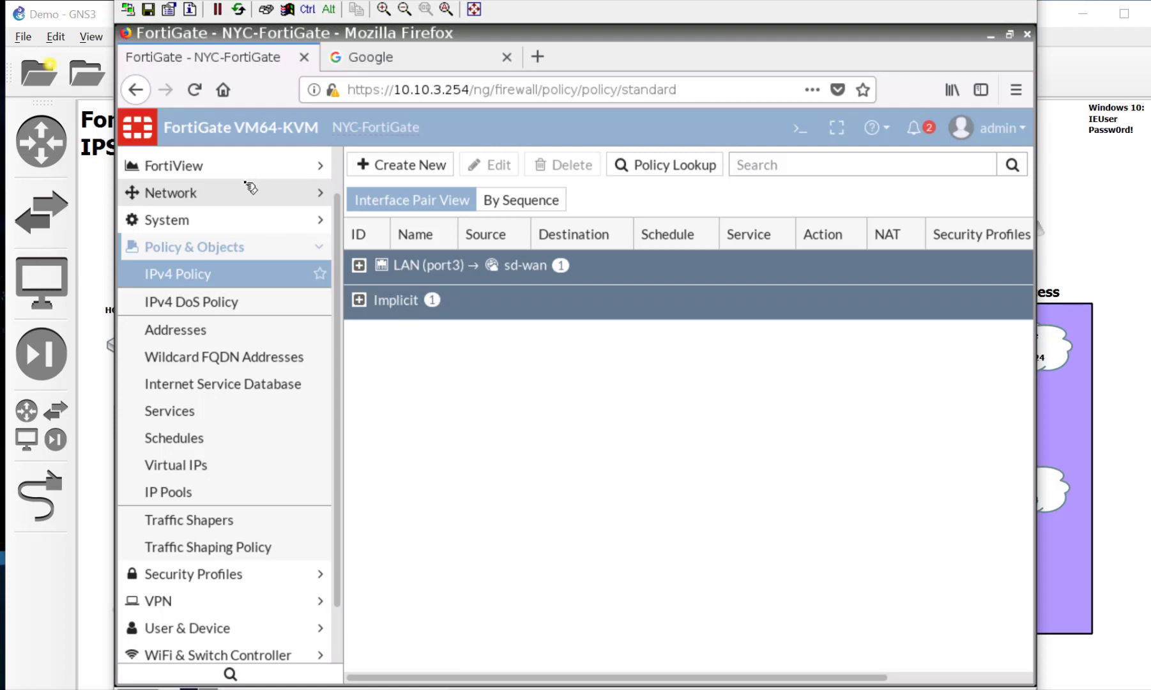
Step: Show NYC-FortiGate's Interfaces list under Network
click(248, 189)
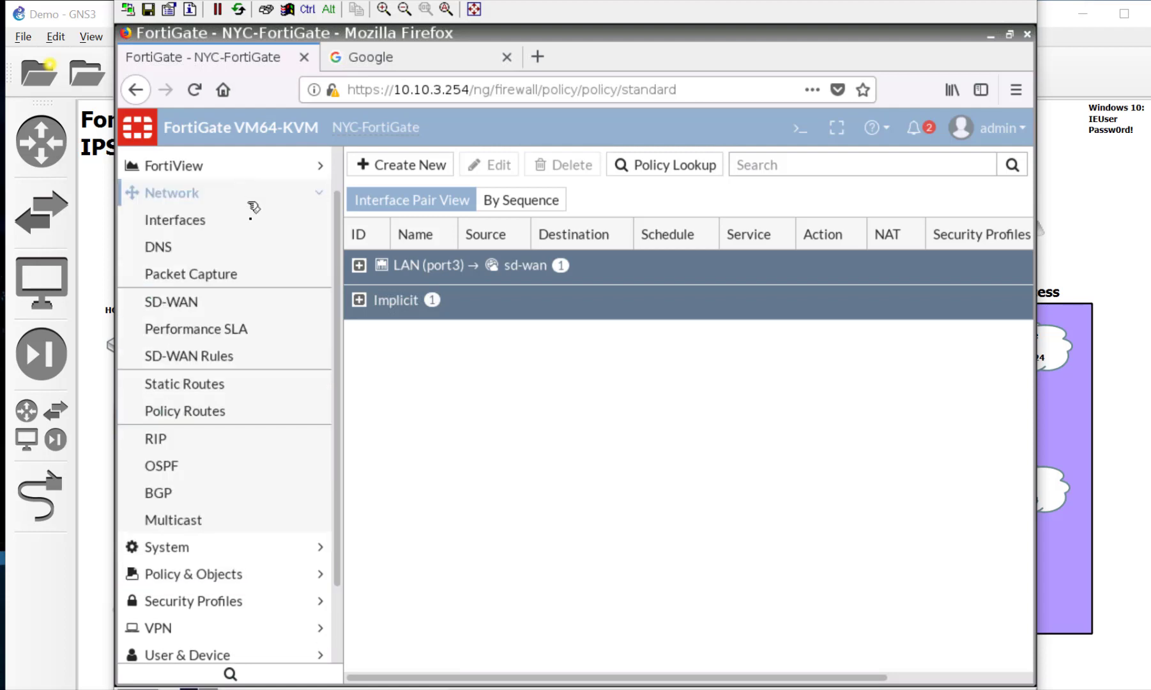
click(256, 224)
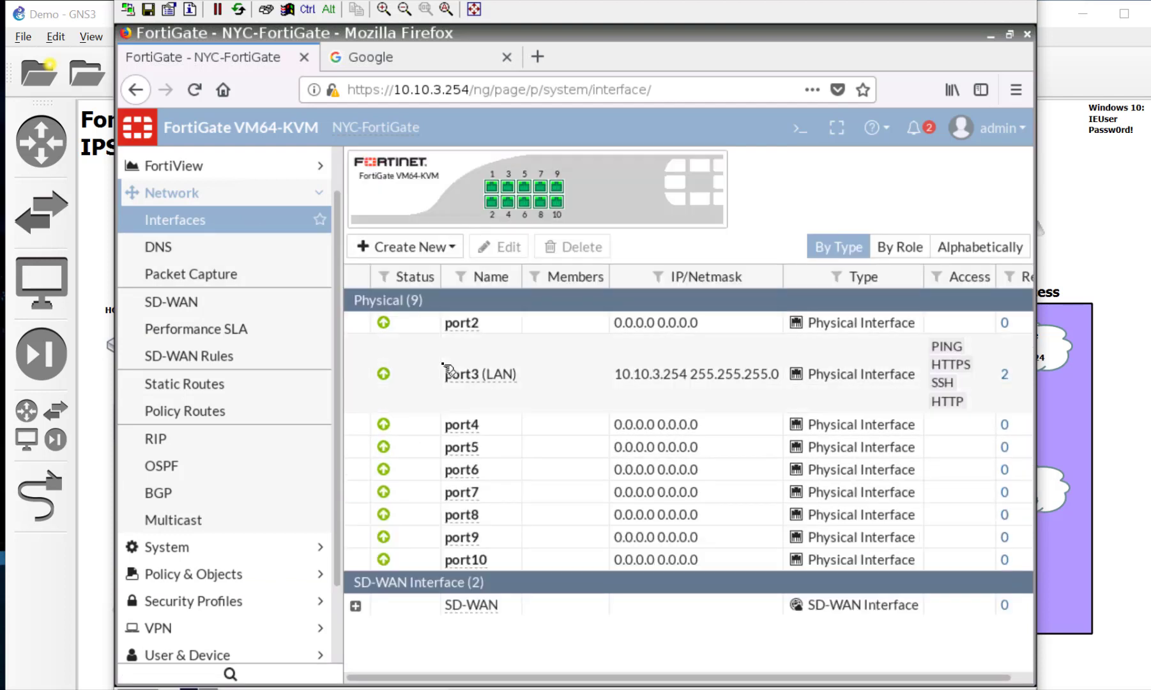
Step: Uncheck HTTPS, SSH, PING and FMG-Access admin access on WAN1 (port1) and save
click(439, 623)
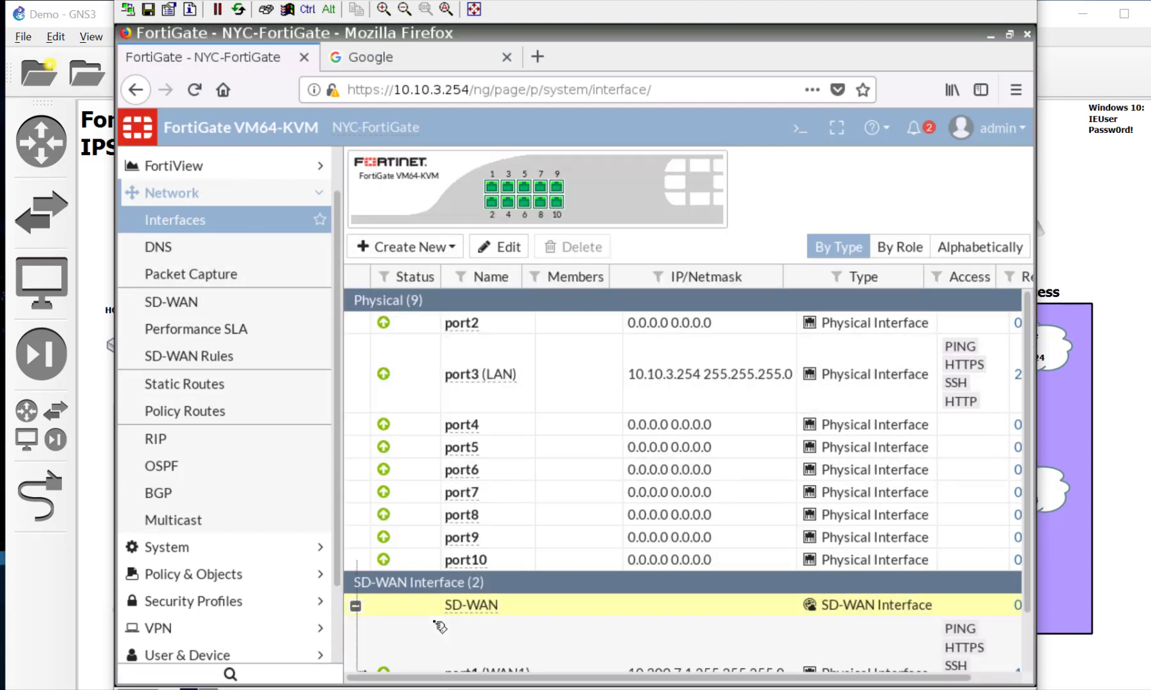
double_click(440, 623)
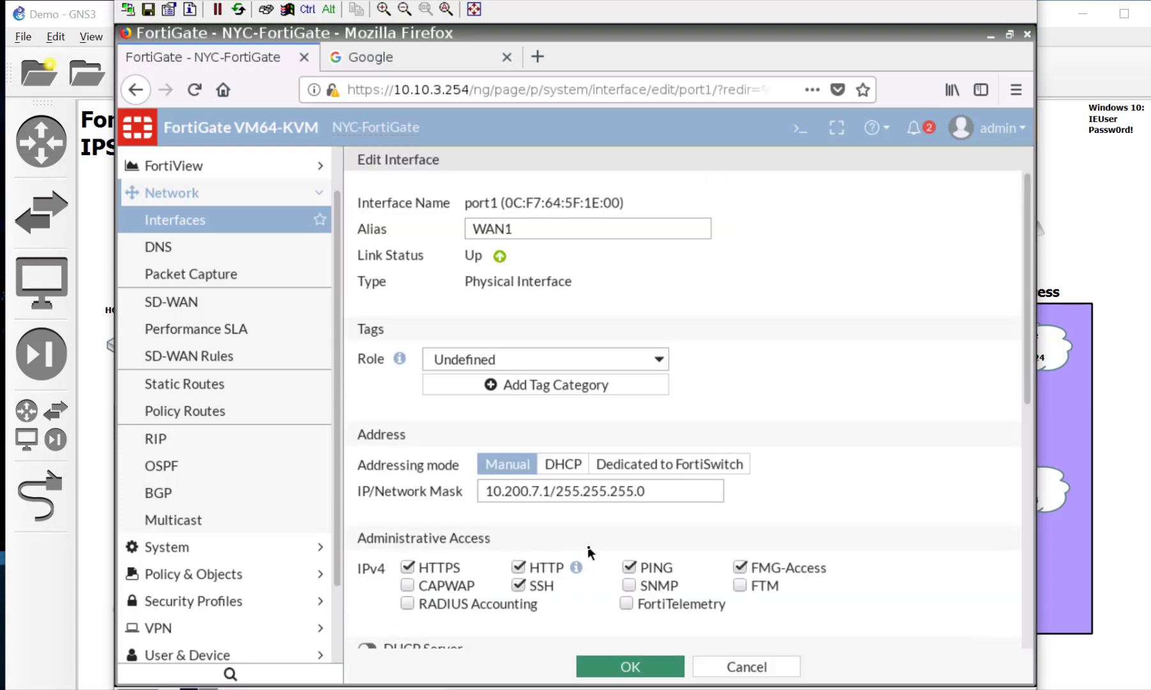
scroll(589, 551, down, 3)
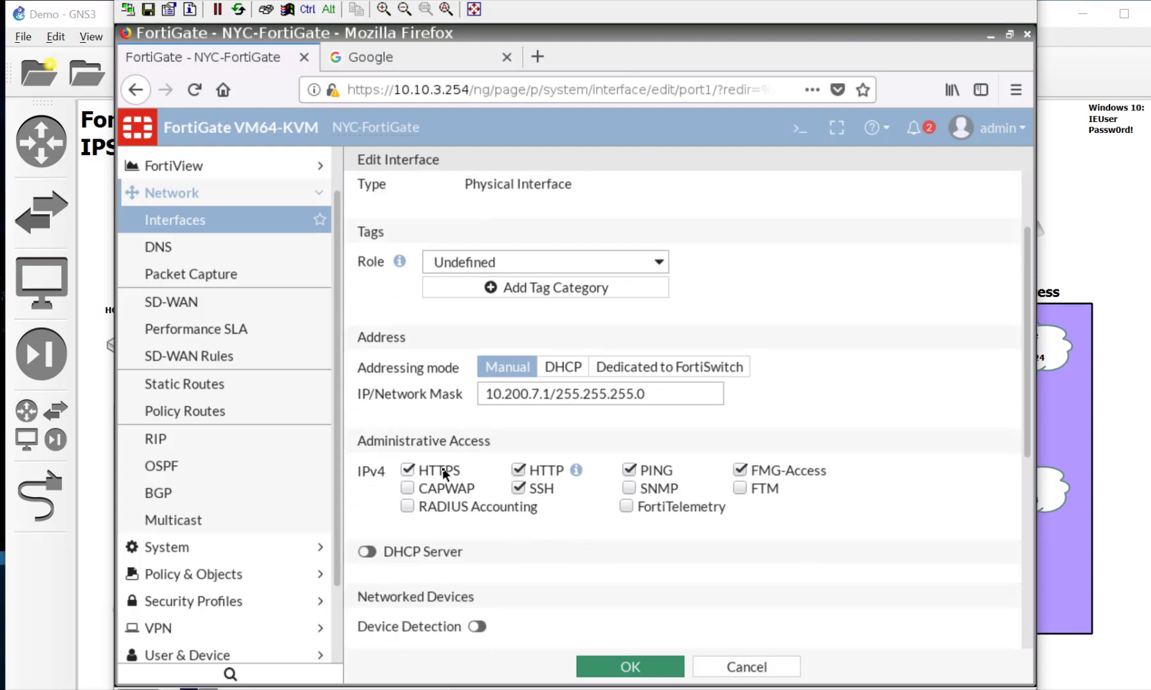
click(442, 470)
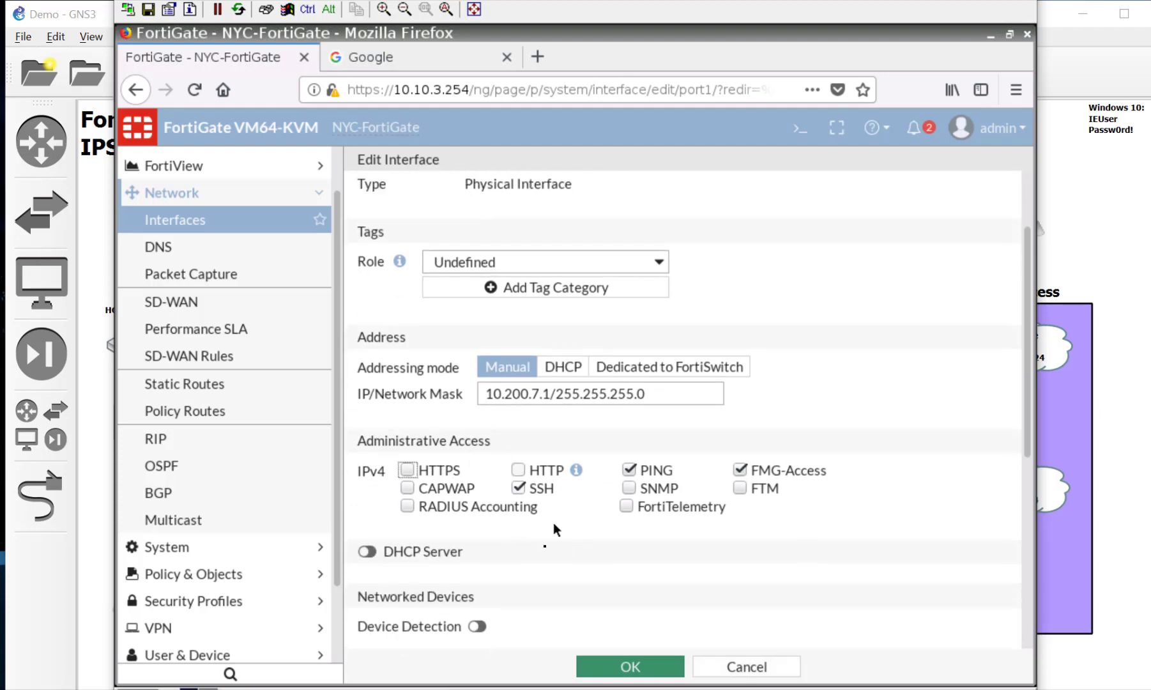
click(540, 488)
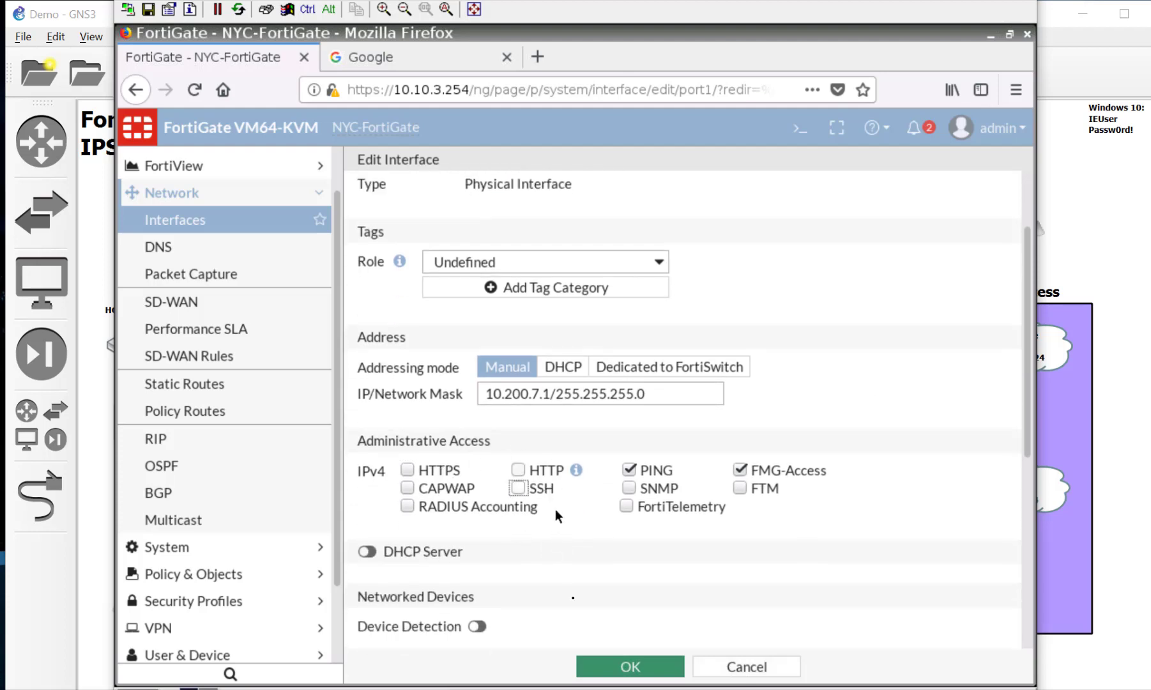
click(647, 476)
click(758, 477)
scroll(754, 575, up, 3)
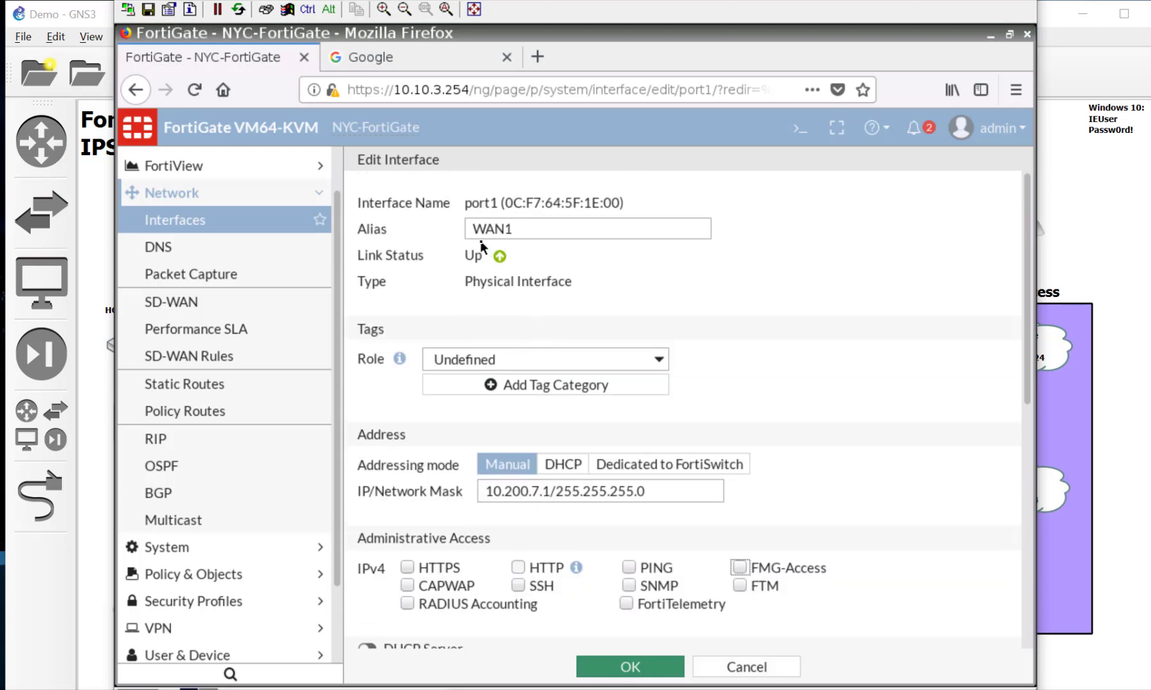
click(671, 674)
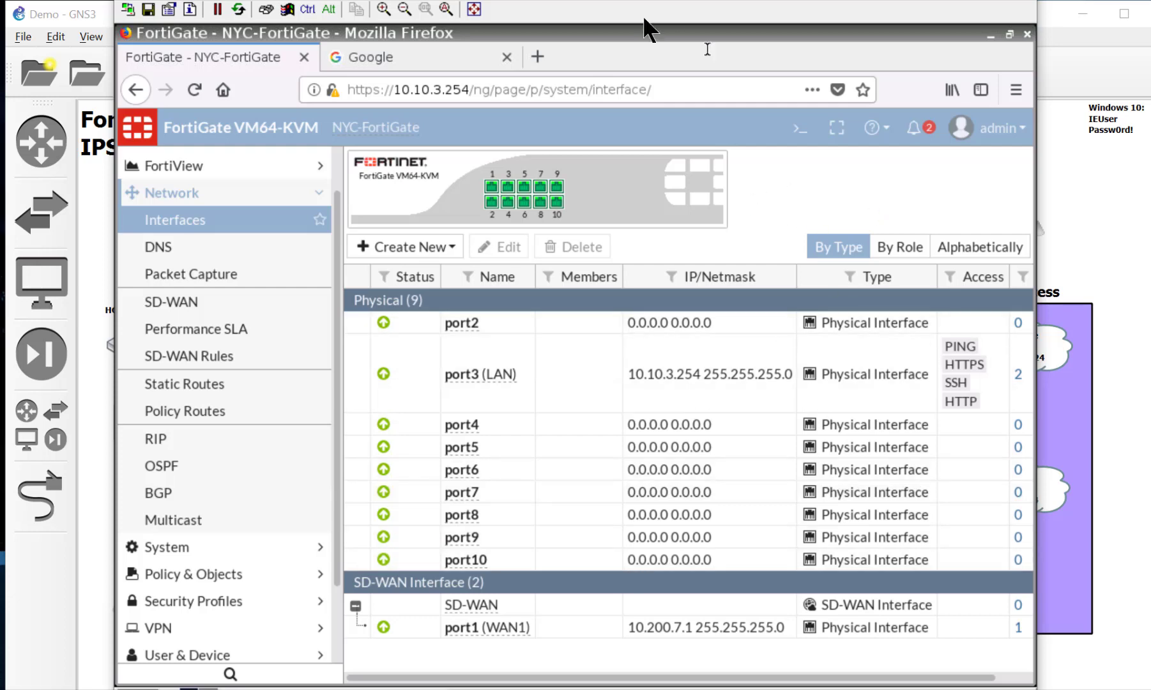
Step: Switch to the pc4 console and open DC-FortiGate's WAN1 (port1) interface for editing
double_click(406, 3)
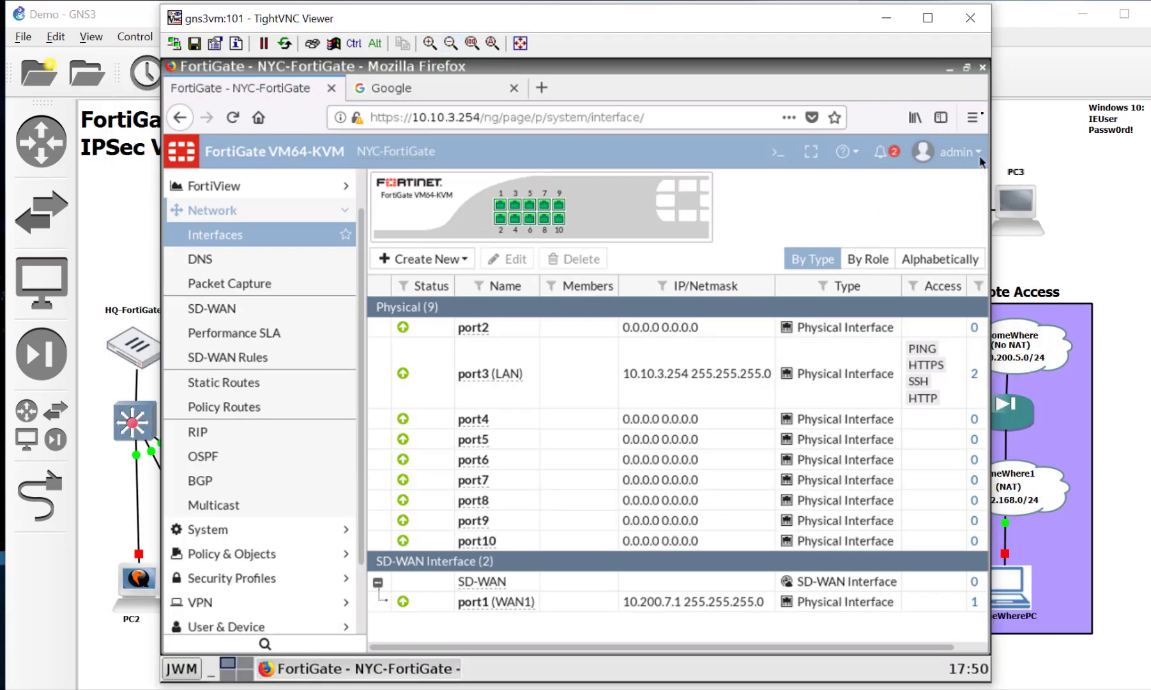
click(972, 29)
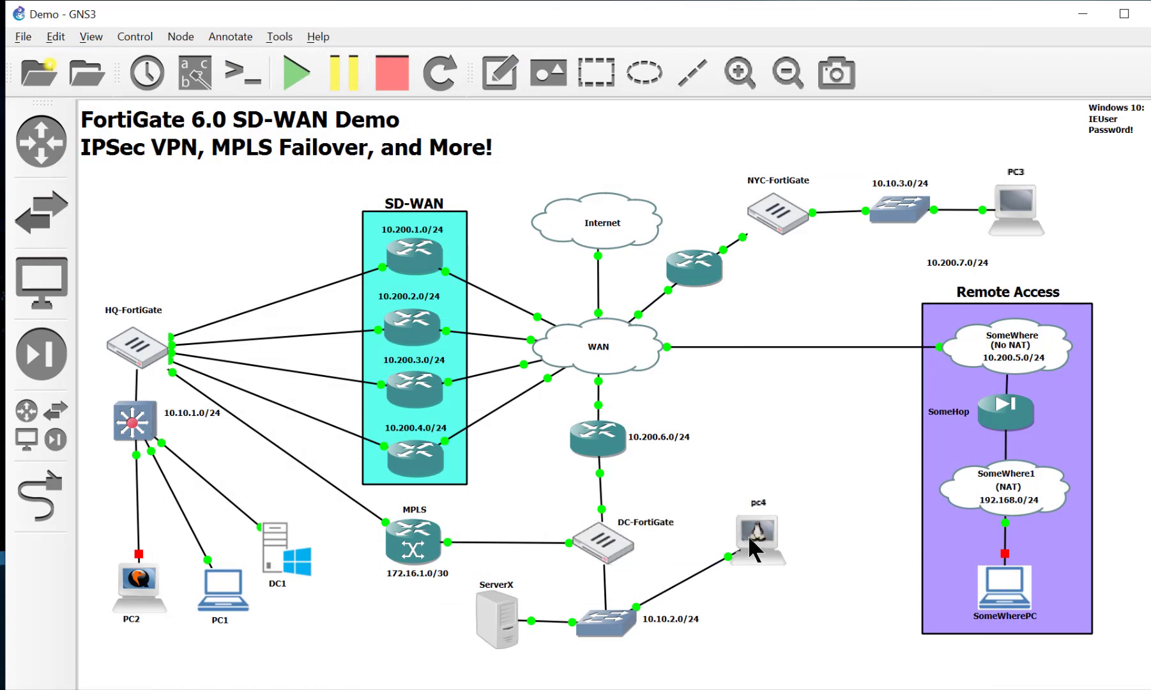
double_click(760, 532)
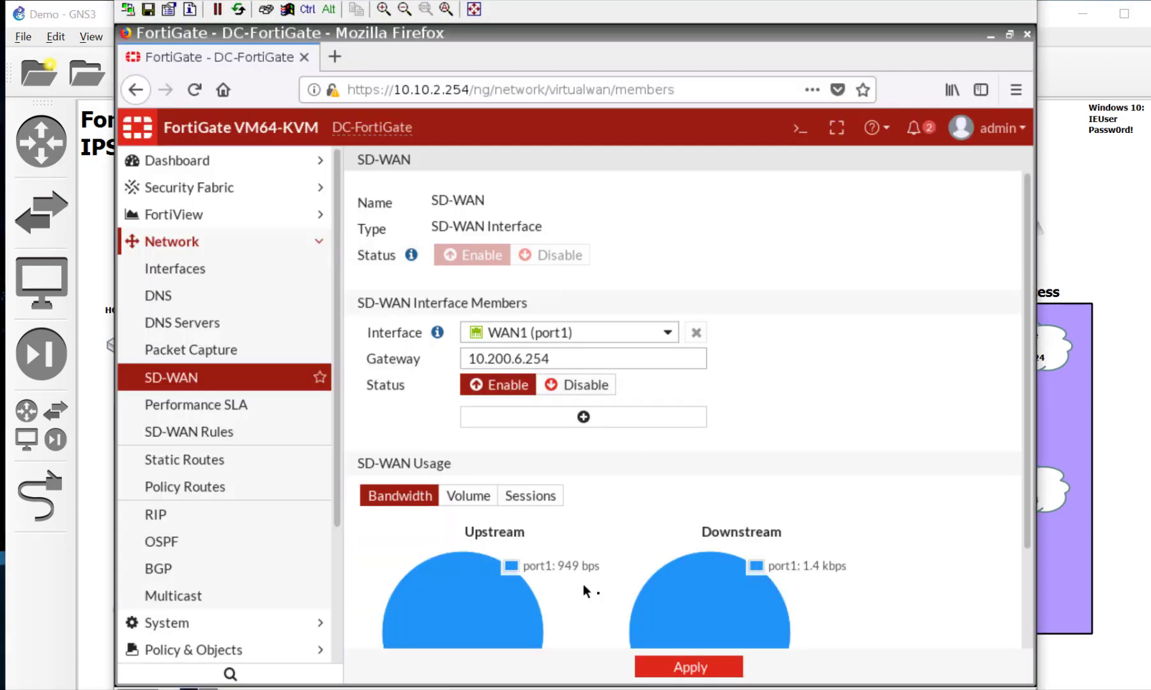
click(245, 269)
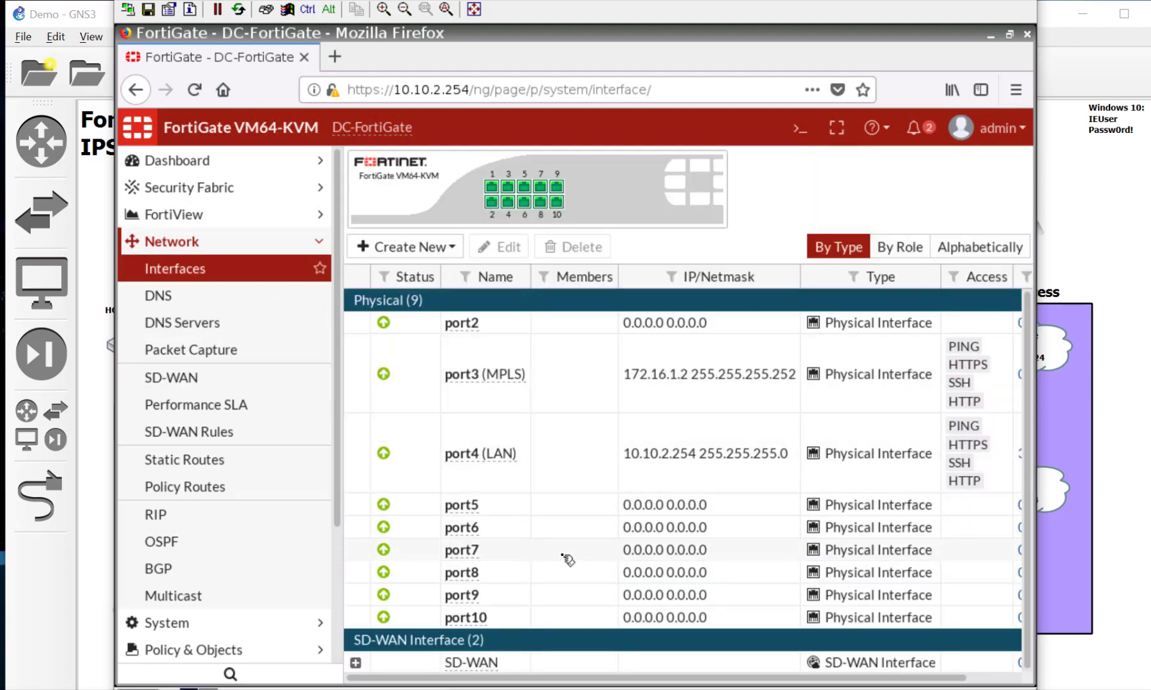
click(392, 664)
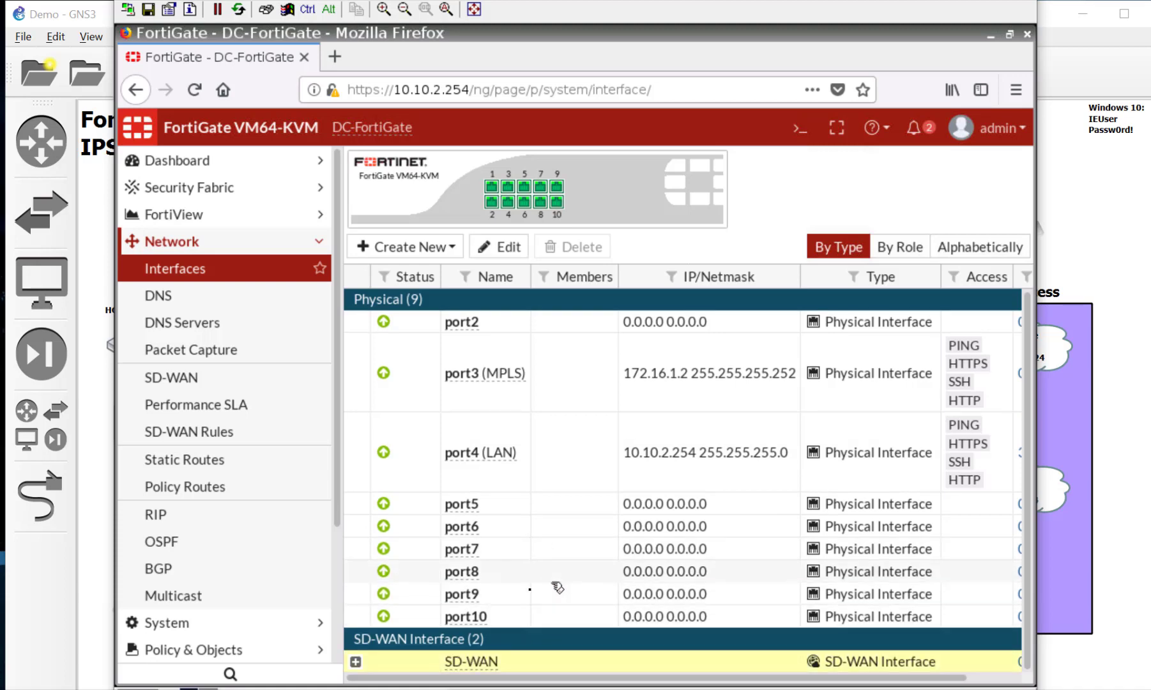
click(355, 662)
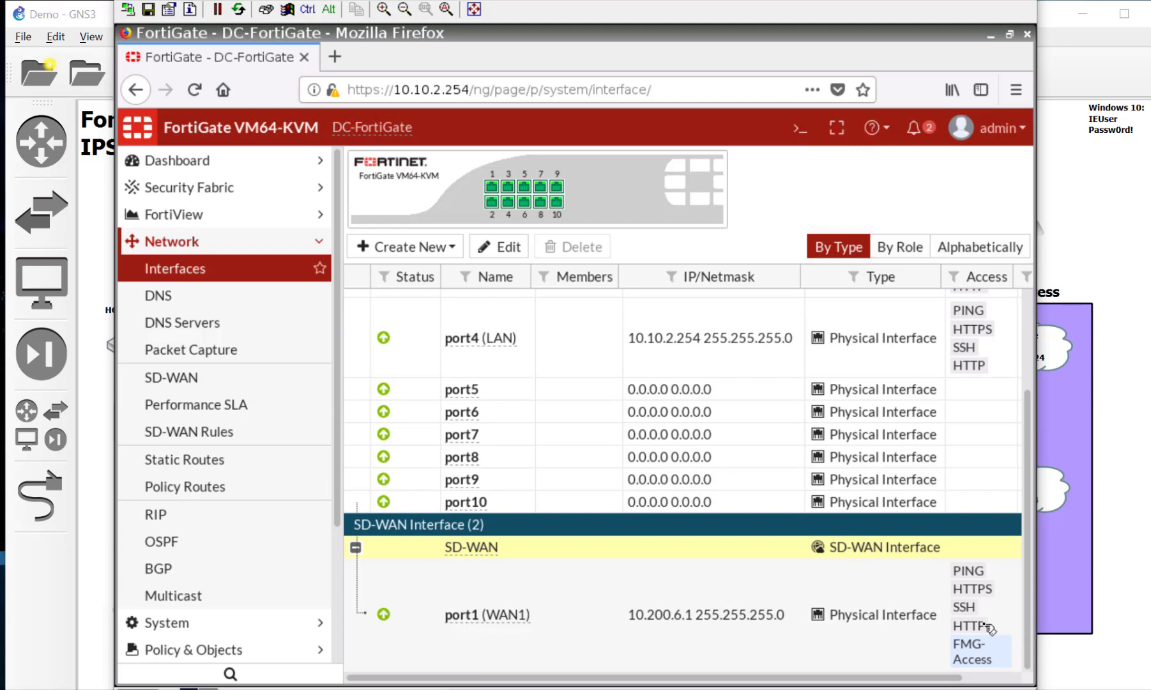
double_click(989, 629)
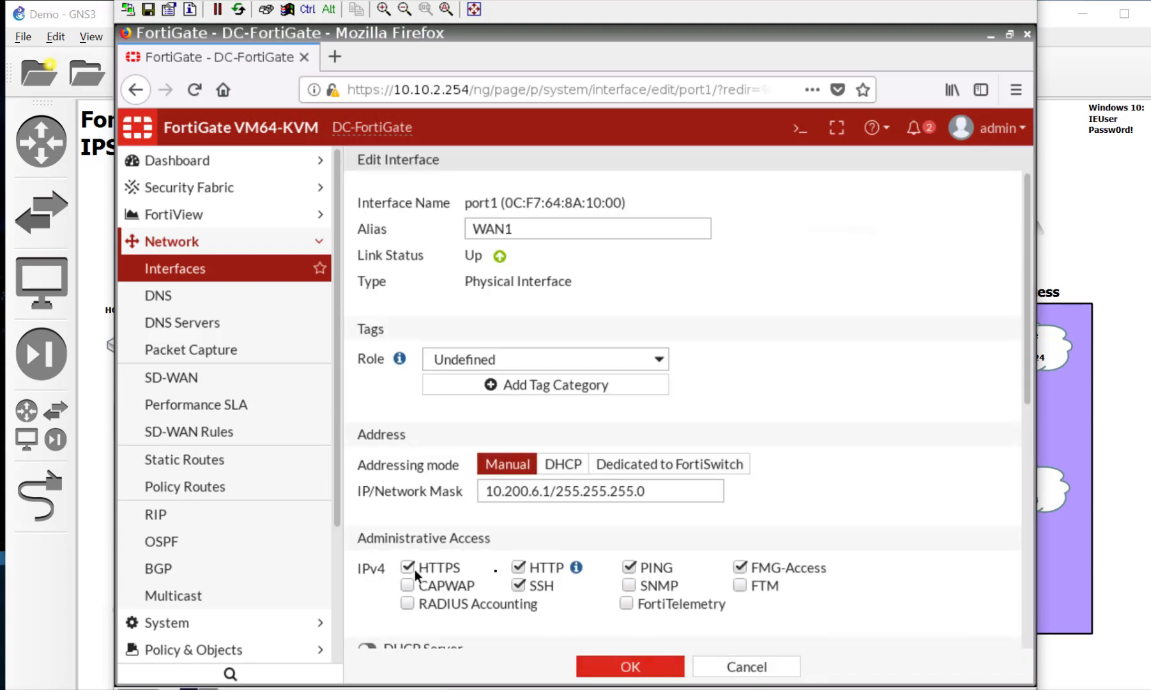
Step: Remove HTTPS, HTTP, SSH, PING and FMG-Access from DC-FortiGate's WAN1, then close the remote session
click(448, 569)
click(518, 567)
click(537, 586)
click(658, 568)
click(754, 567)
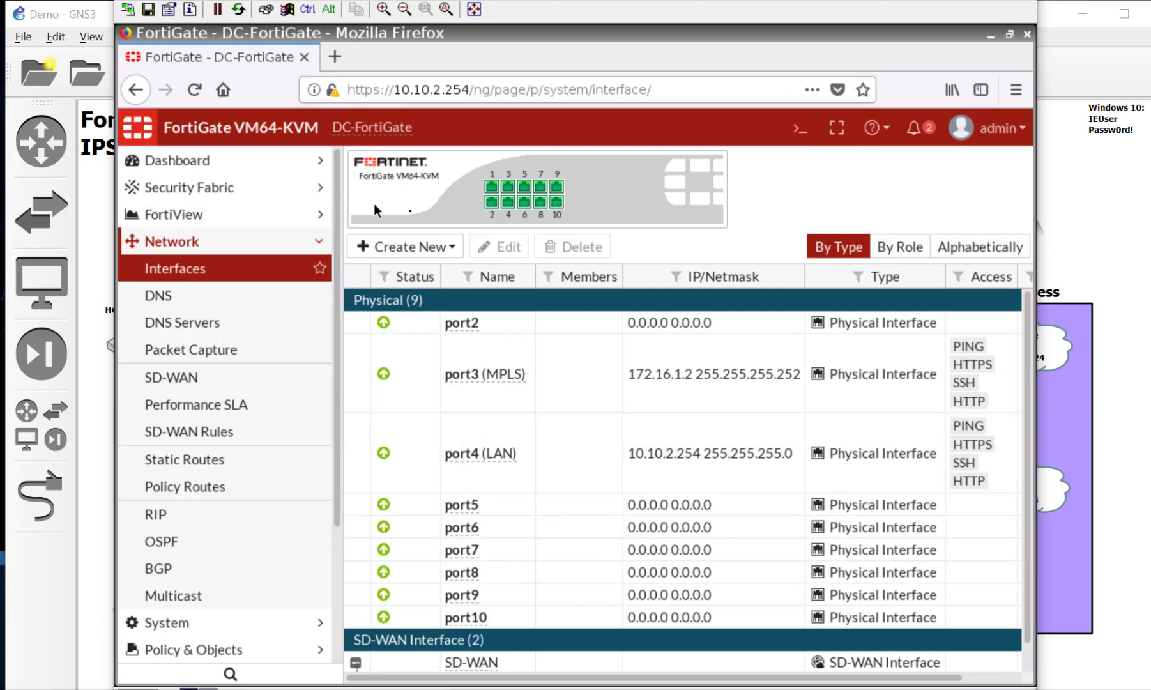
click(404, 9)
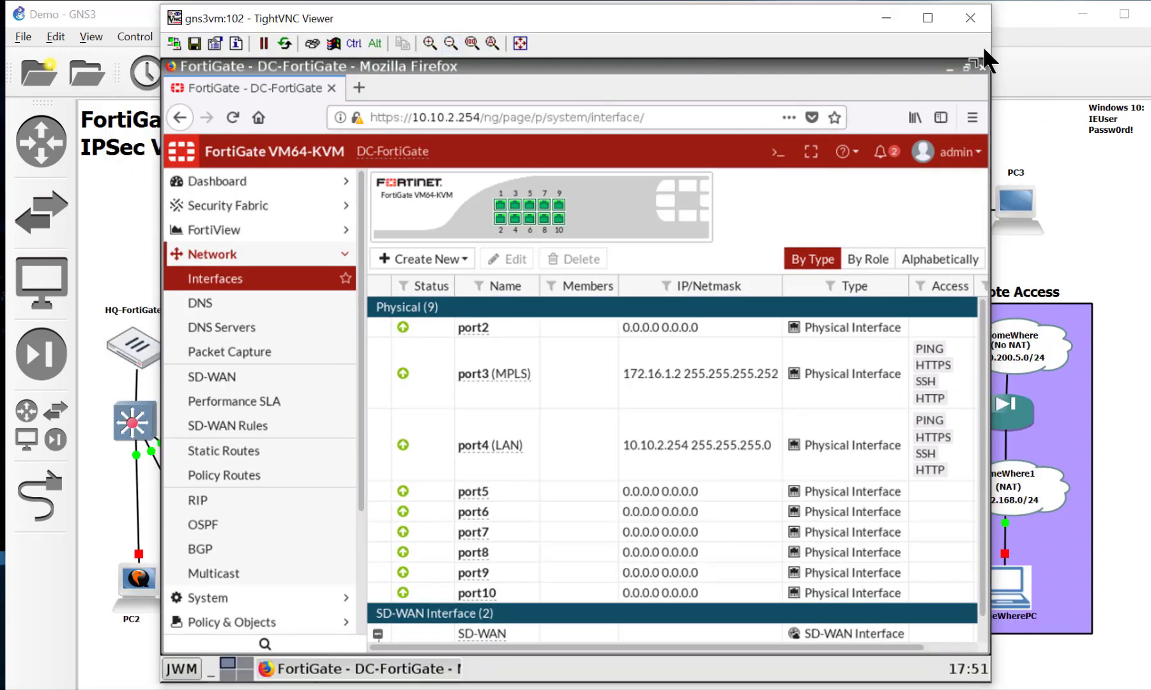
click(966, 19)
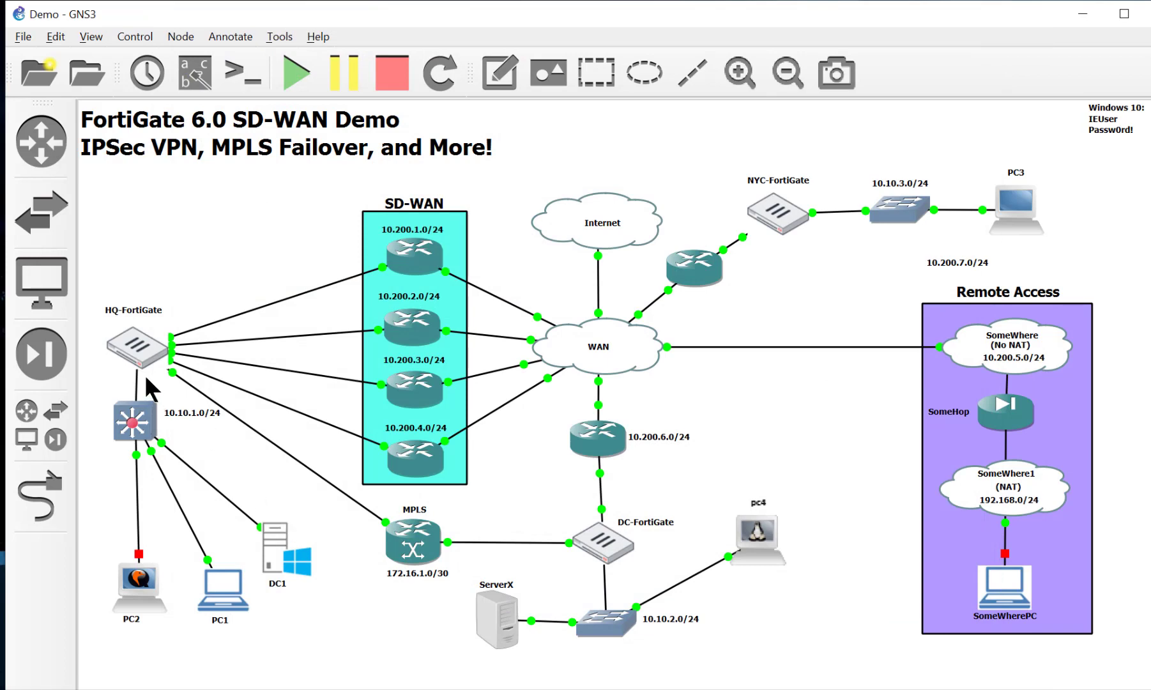
Step: On PC1, dismiss Chrome's restore prompt and open the HQ FortiGate login page at 10.10.1.254
click(208, 596)
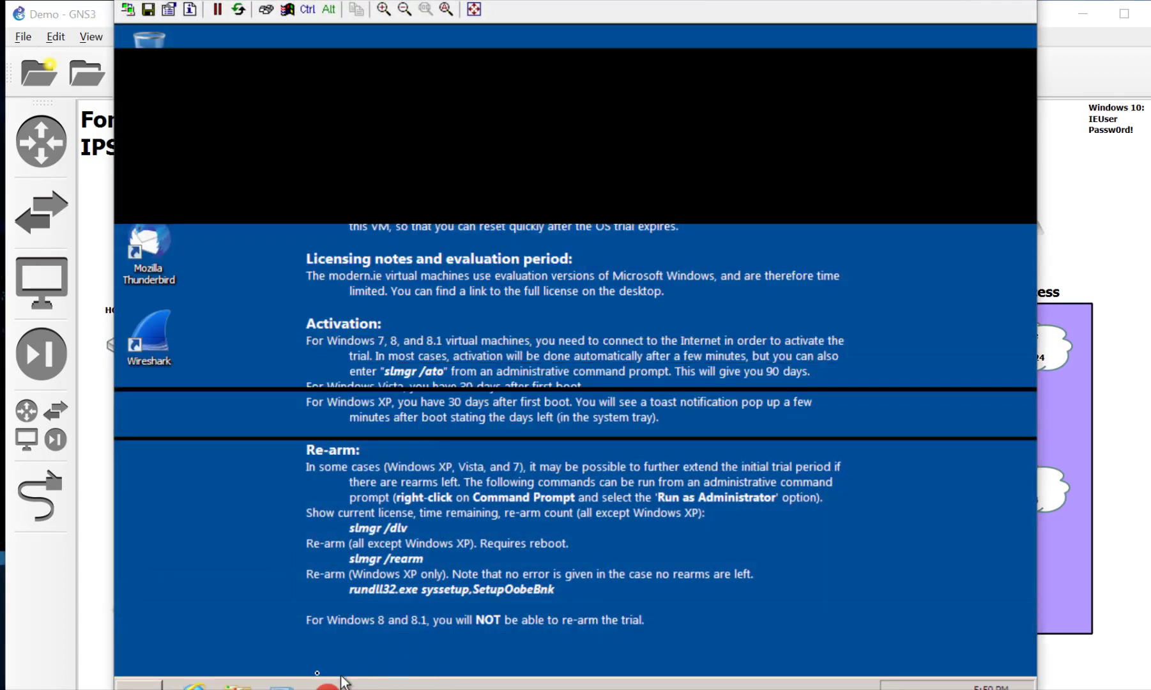
click(404, 9)
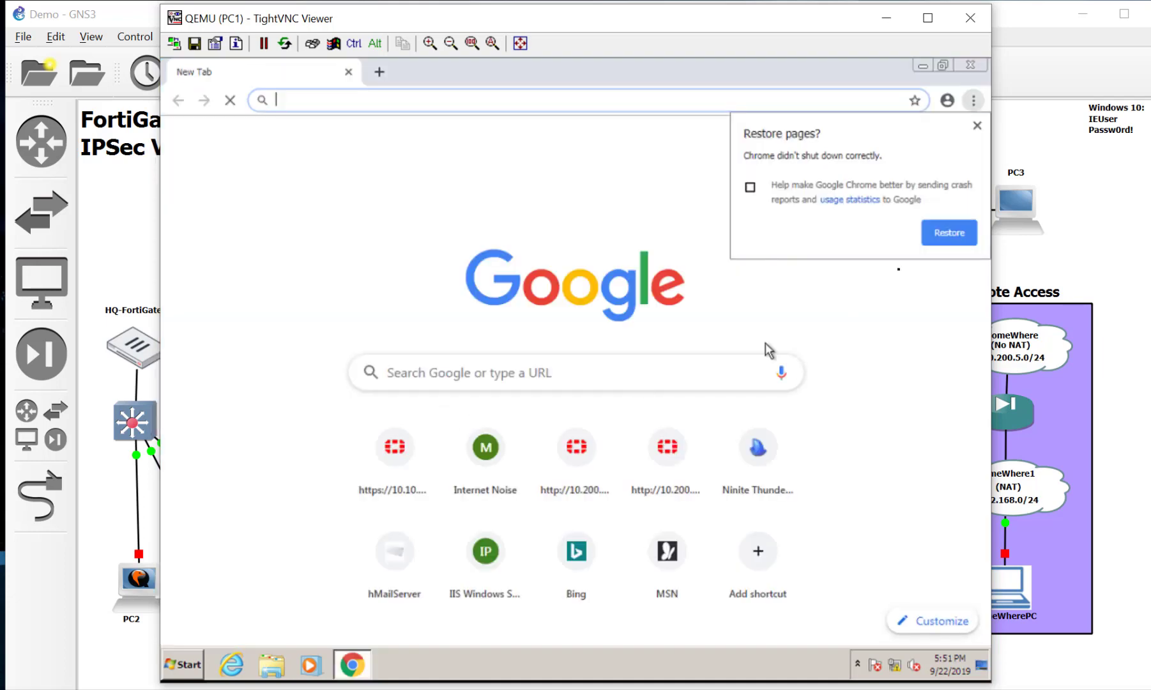
click(977, 125)
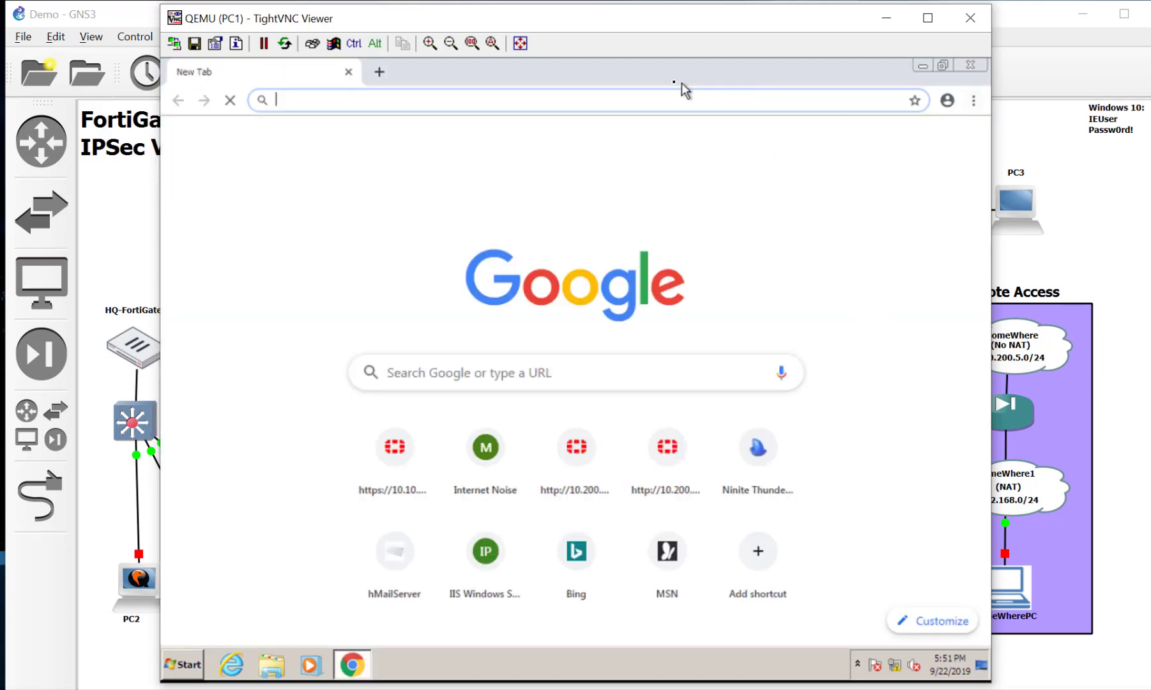
click(378, 470)
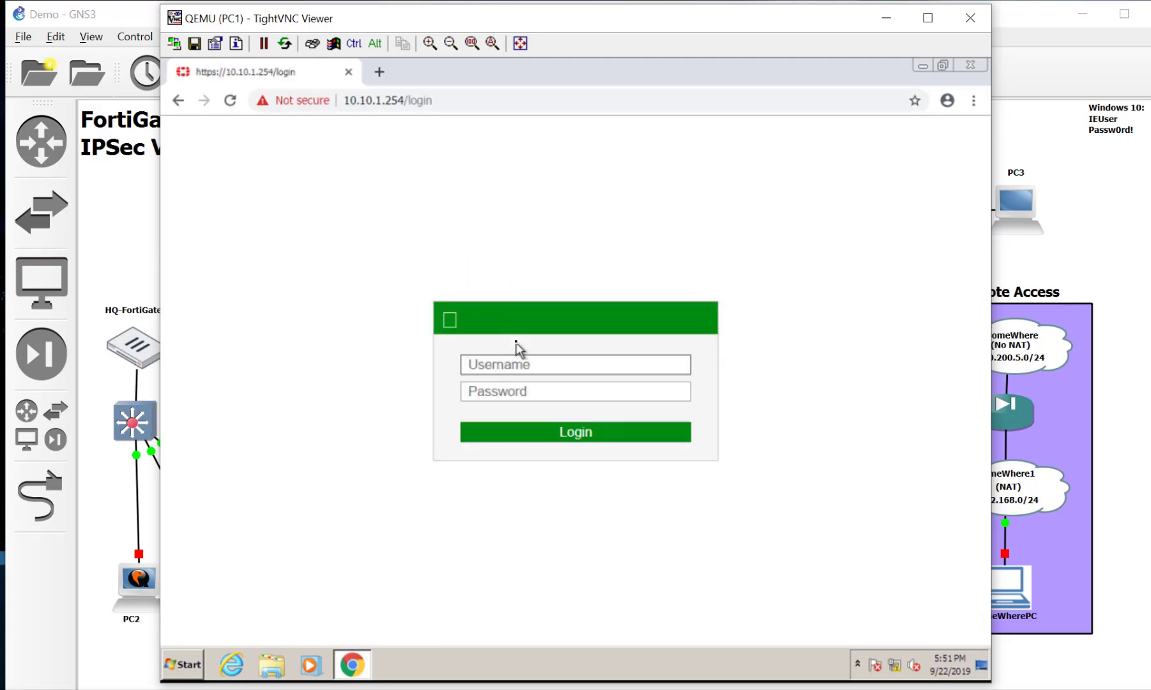
Step: Try loading 10.200.7.1 and 10.200.6.1, each in its own new browser tab
click(380, 72)
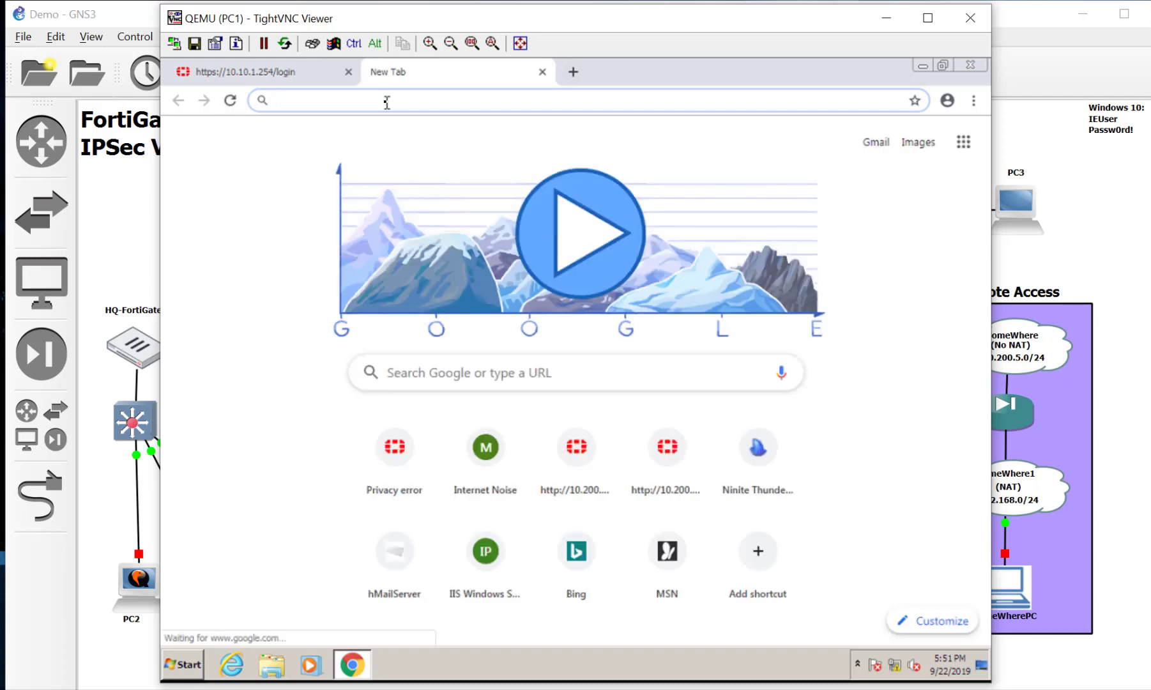
text(10.200.7.1)
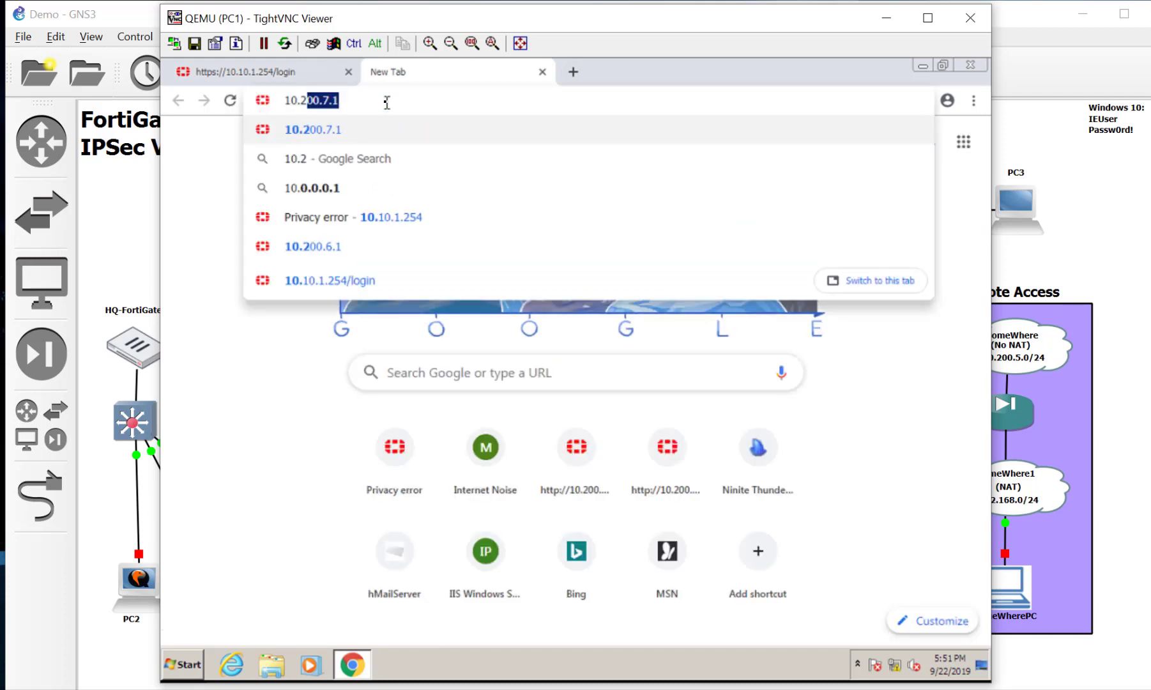
key(Return)
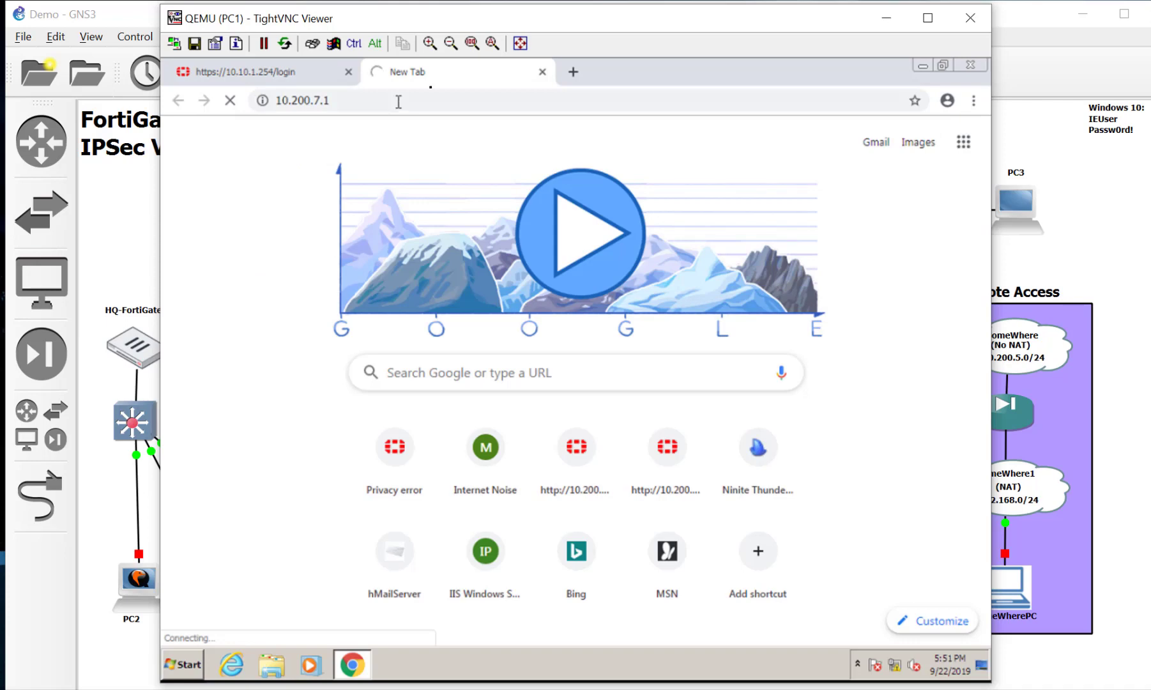
click(575, 72)
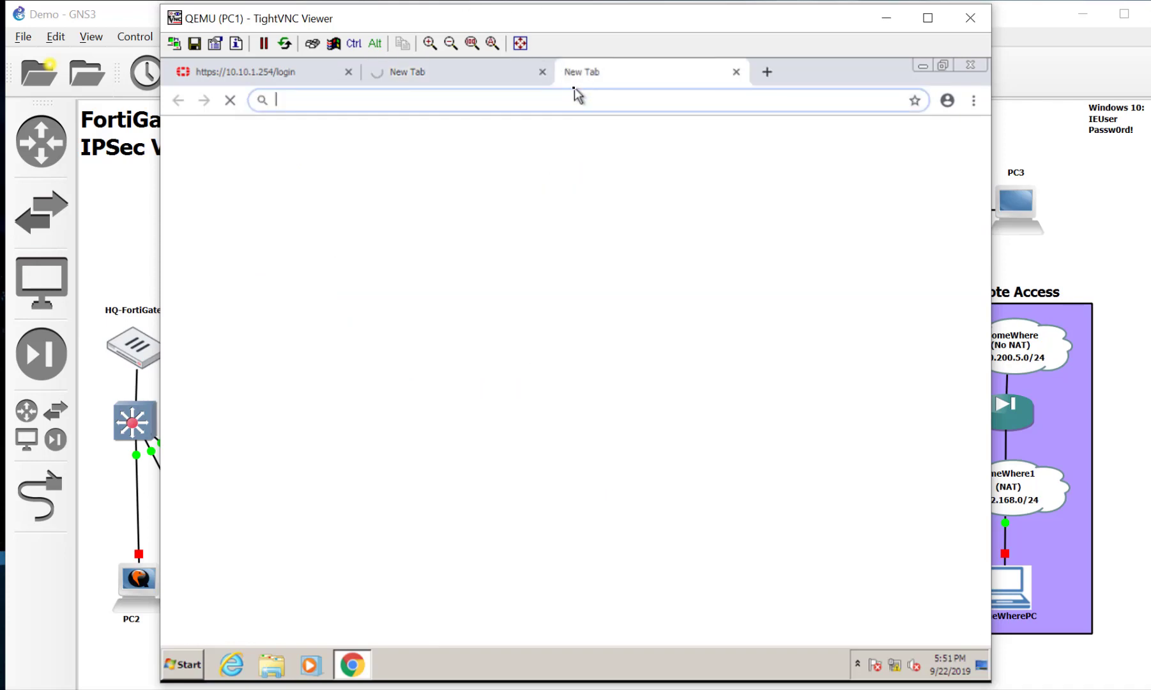
text(10.200)
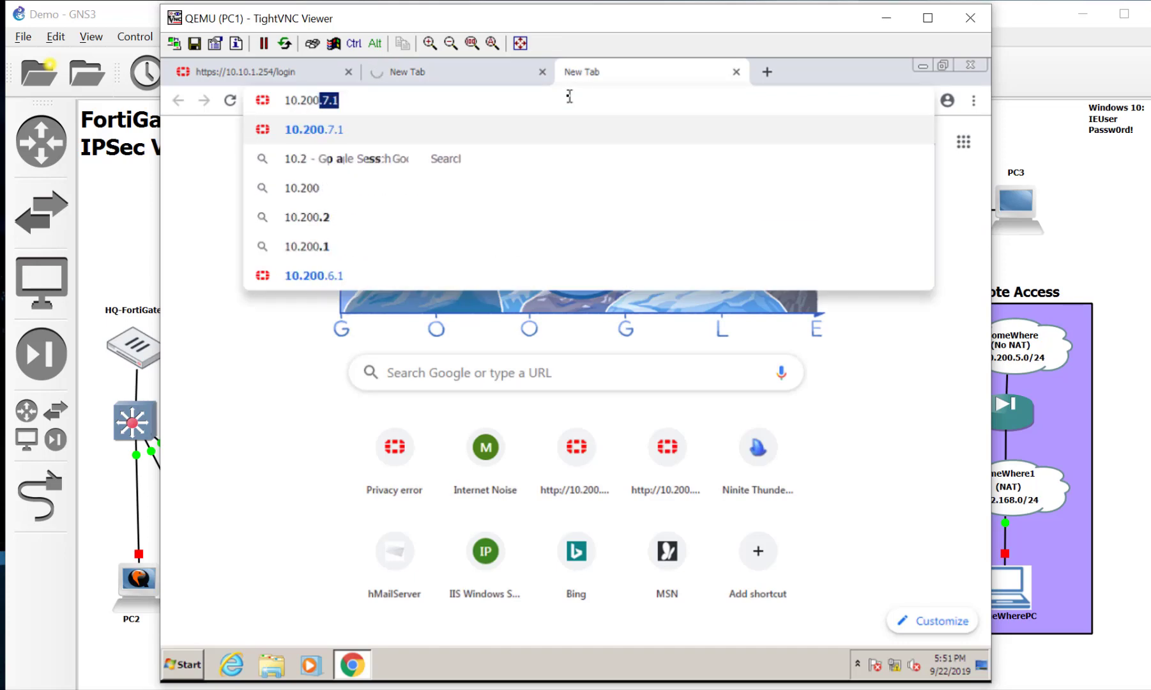
text(.6)
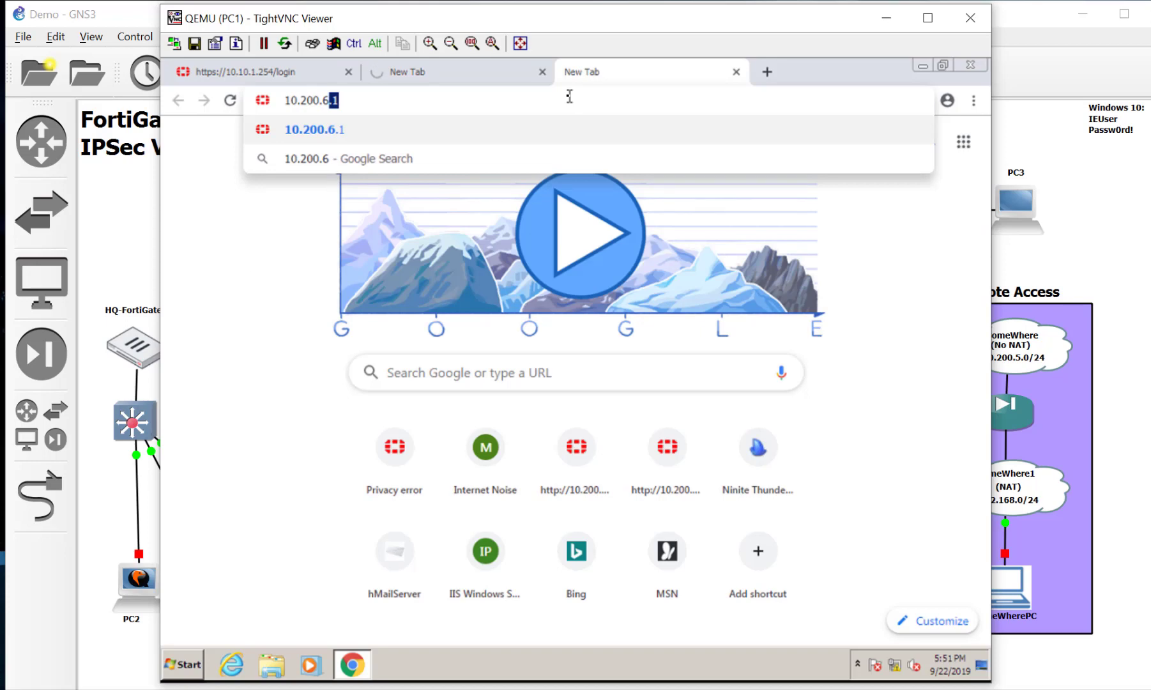
key(Return)
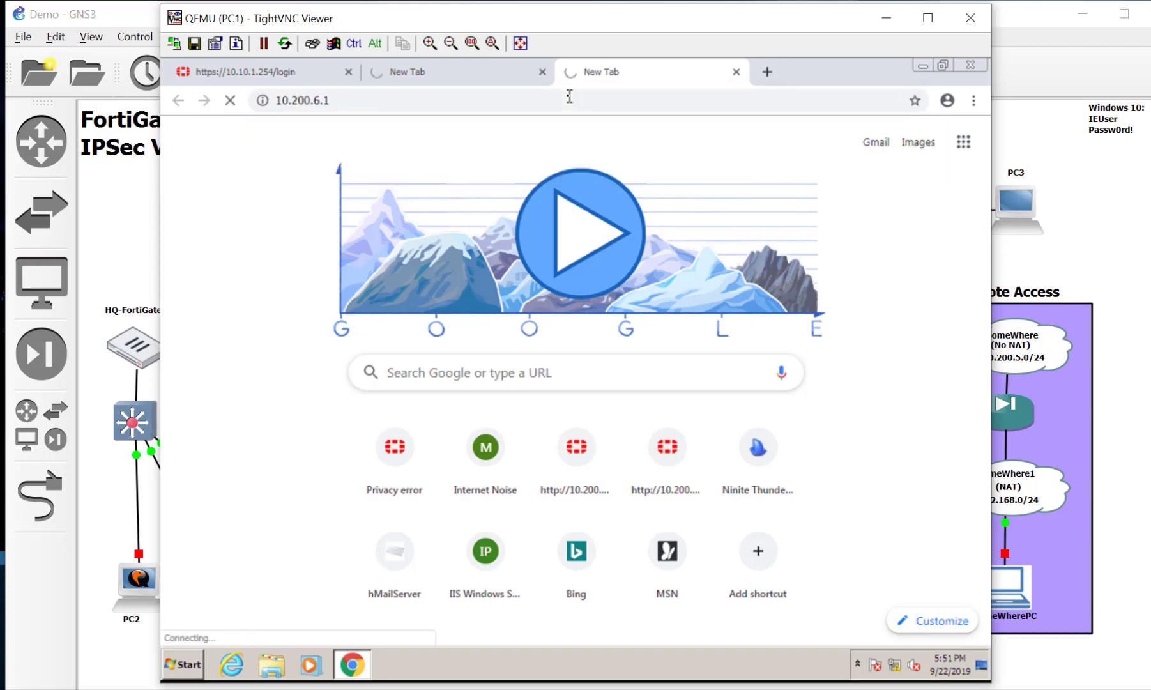
Step: On the 10.10.1.254 tab, attempt to sign in as admin with the account password
click(297, 72)
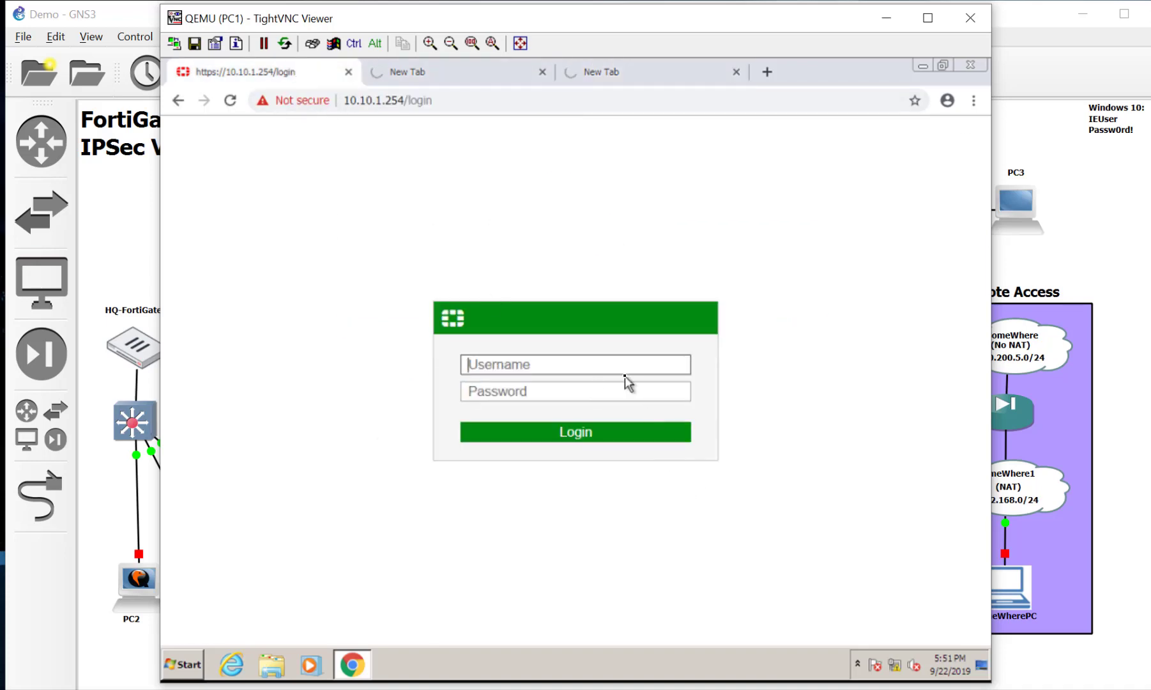
text(admin)
key(Tab)
text(Passw0rd!)
key(Return)
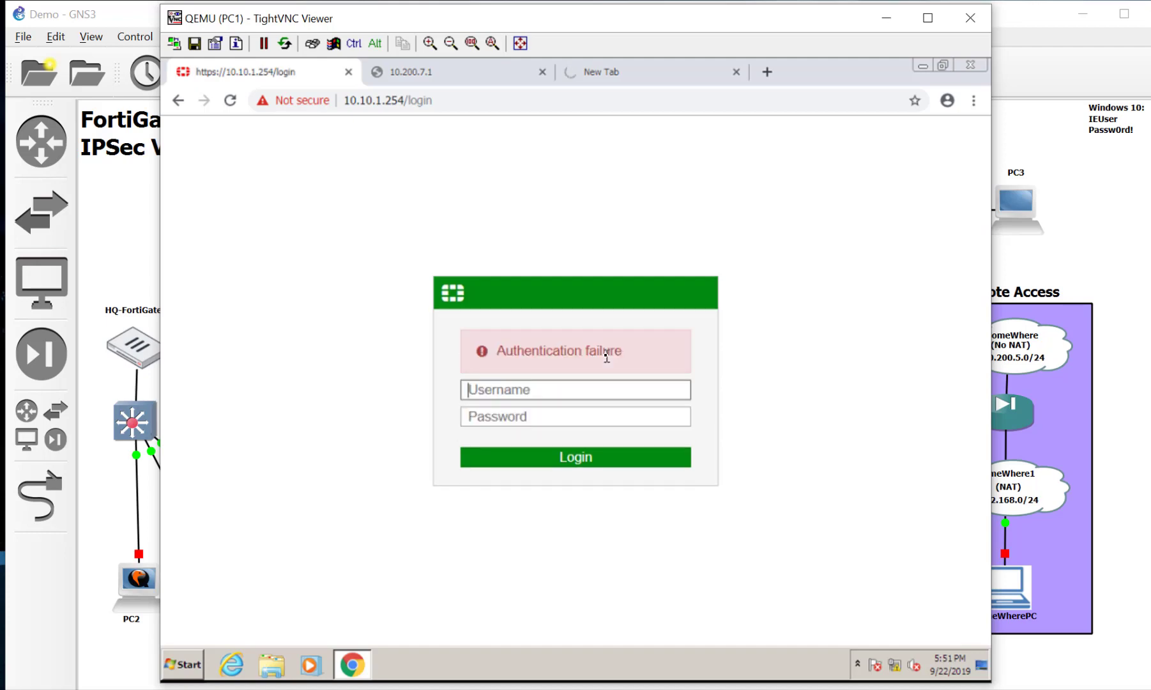
Step: Retry with the other username and password until the dashboard loads, then close the 10.200.7.1 tab
text(devin)
key(Tab)
text(Passw0rd!)
key(Return)
text(d)
key(BackSpace)
text(devin)
key(Tab)
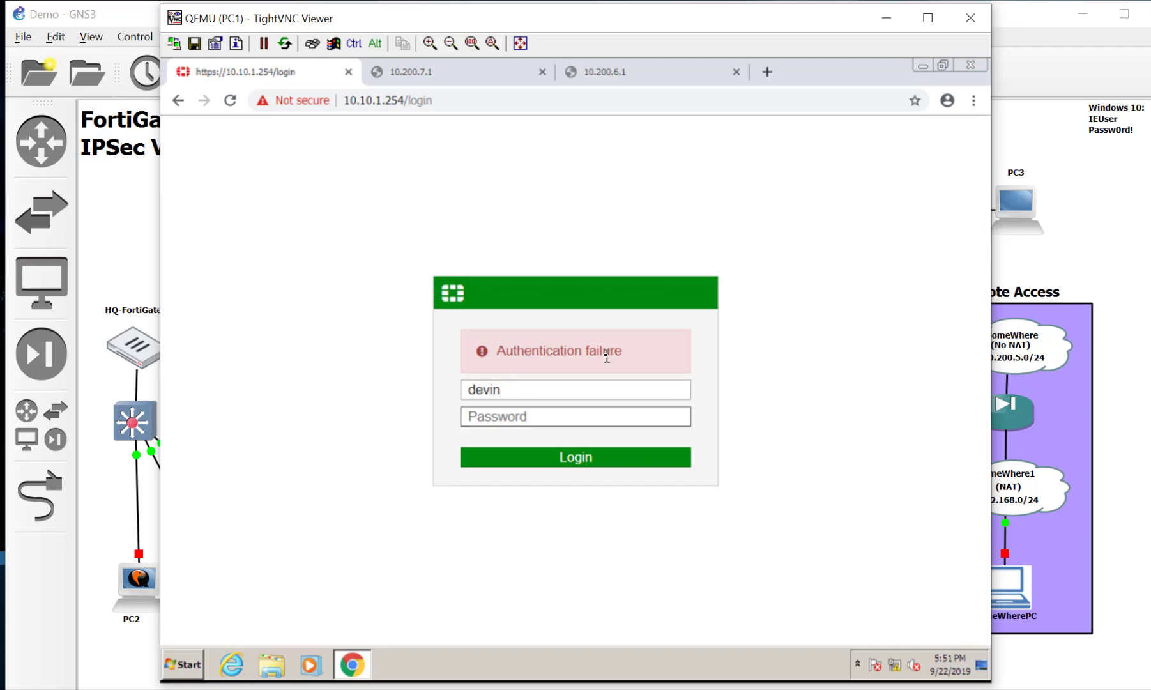
text(Passw0rd!)
key(Return)
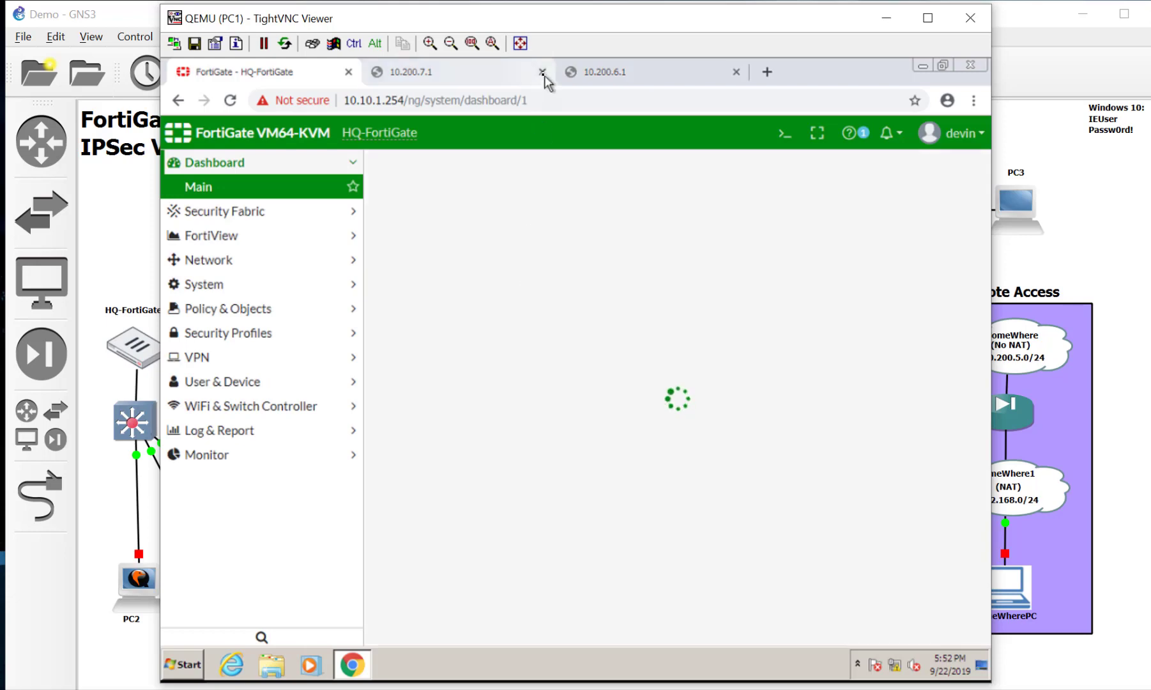
click(542, 72)
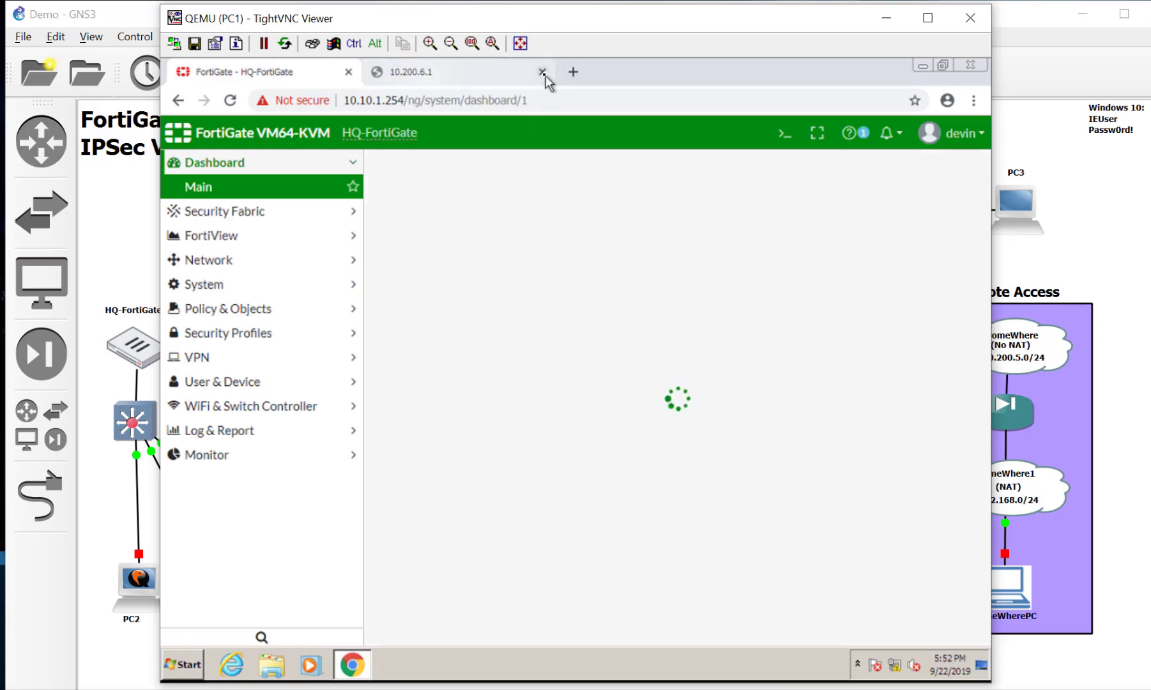
Step: Close the 10.200.6.1 tab, open Network > Interfaces, and select the port1 (WAN1) SD-WAN member
click(542, 71)
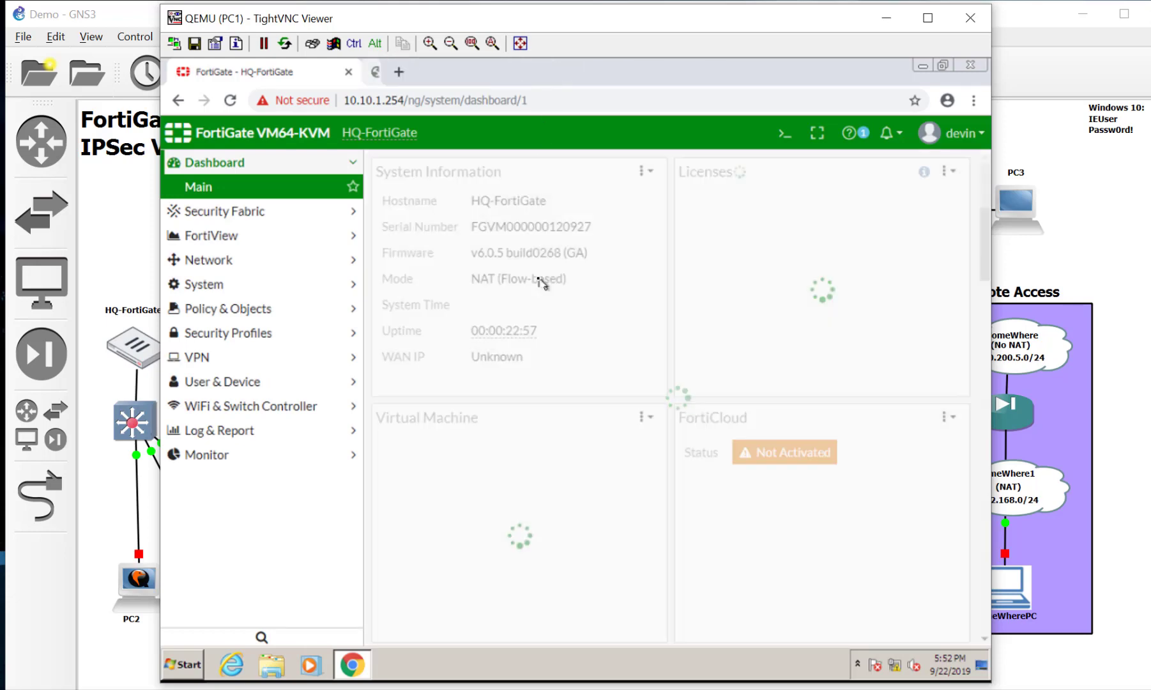
click(334, 261)
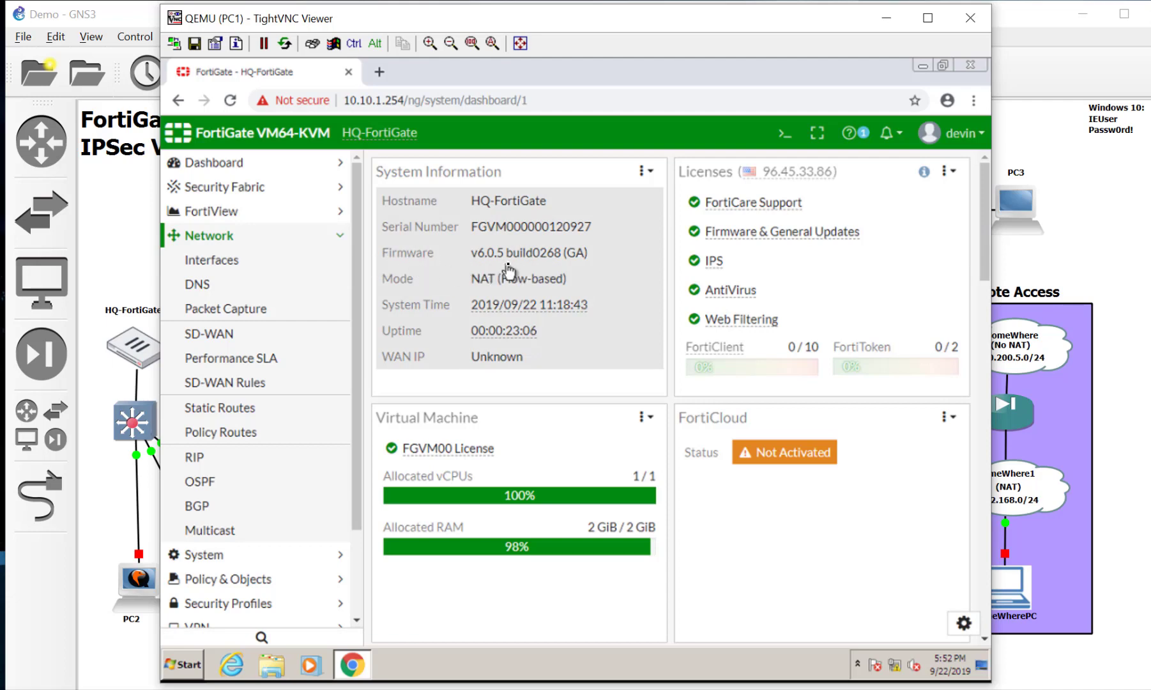
click(276, 268)
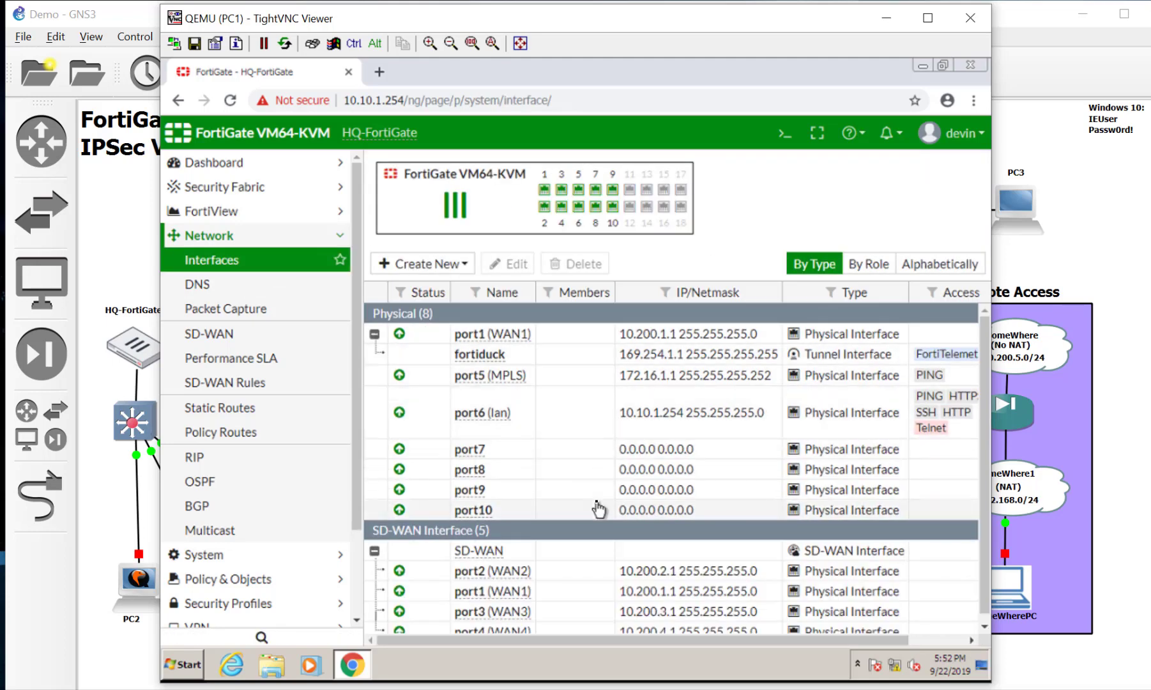
scroll(607, 572, down, 1)
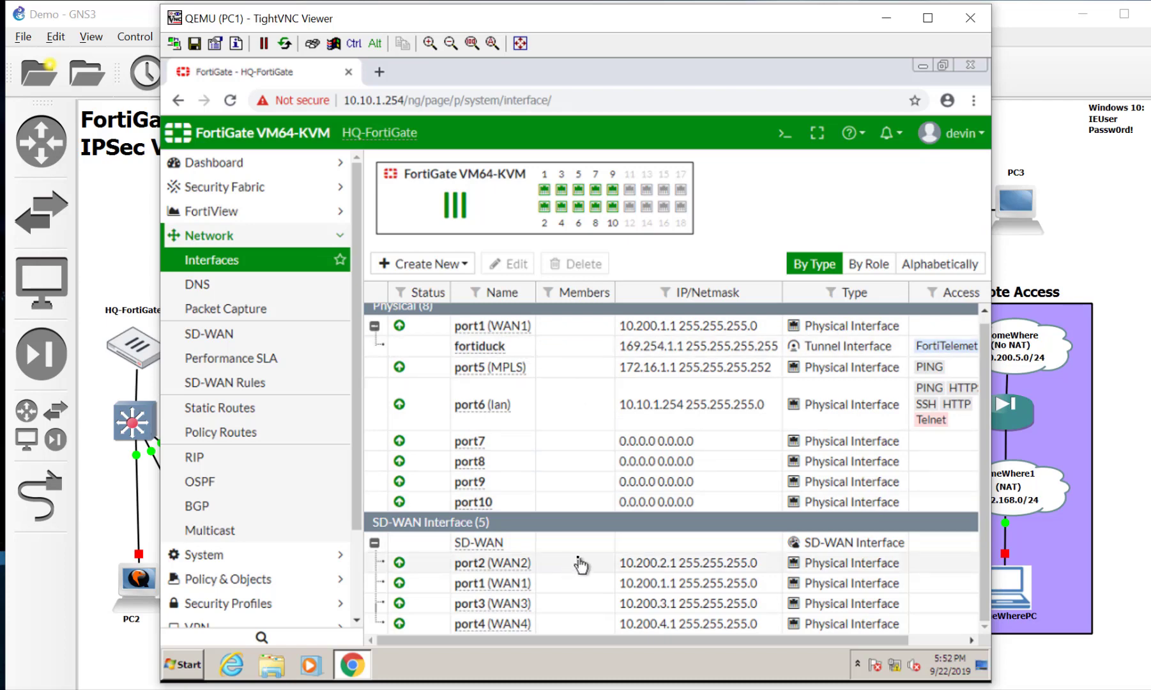
click(546, 586)
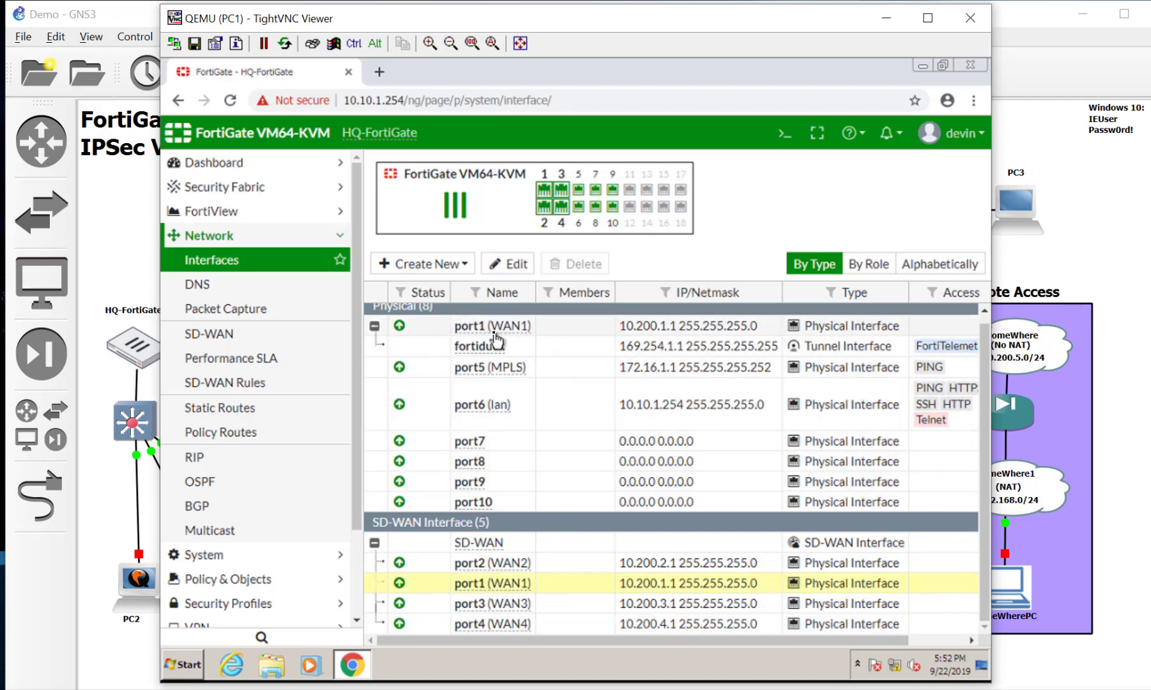
mouse_move(558, 339)
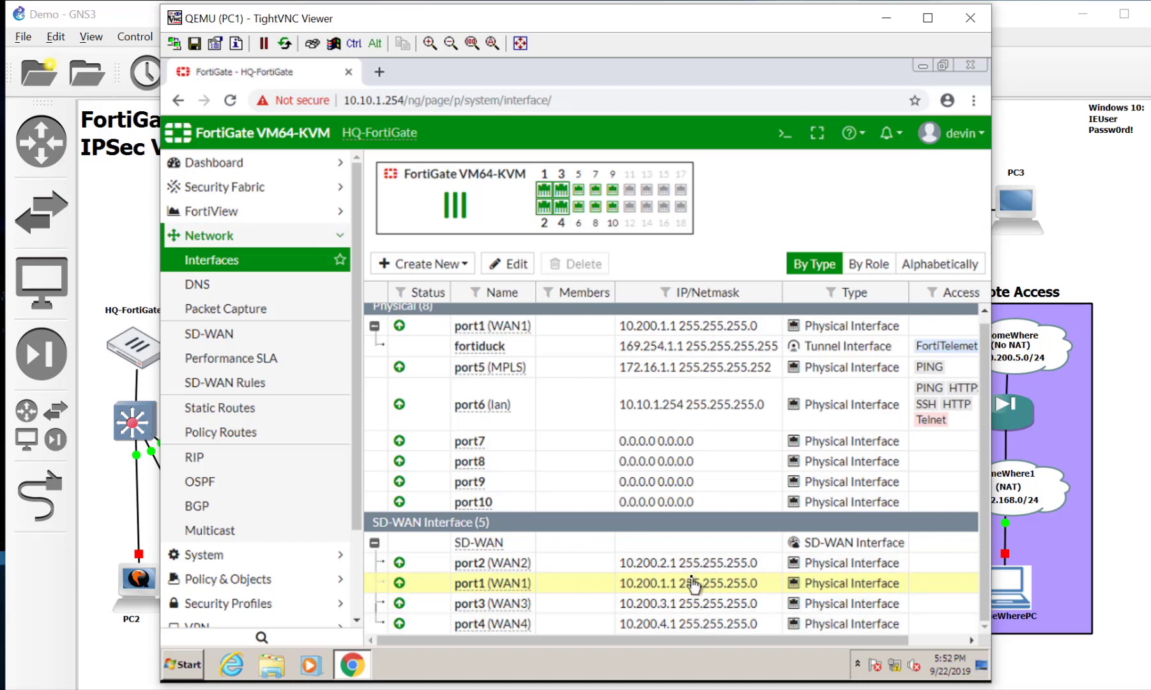
drag(812, 639, 961, 641)
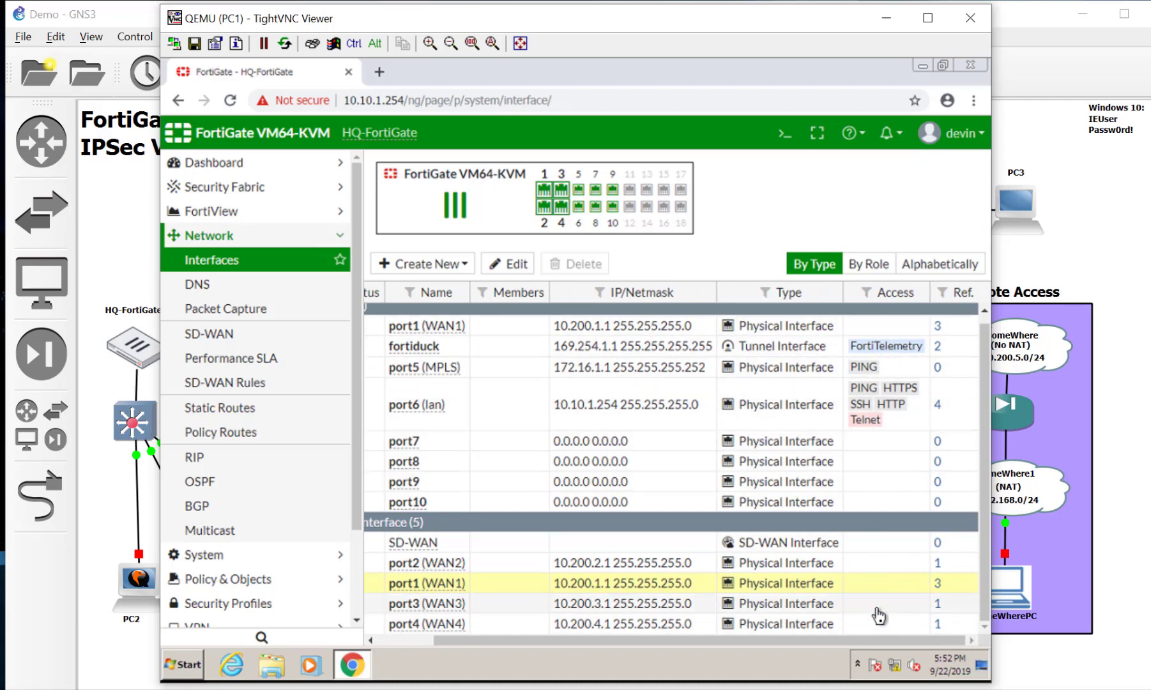
drag(790, 642, 733, 641)
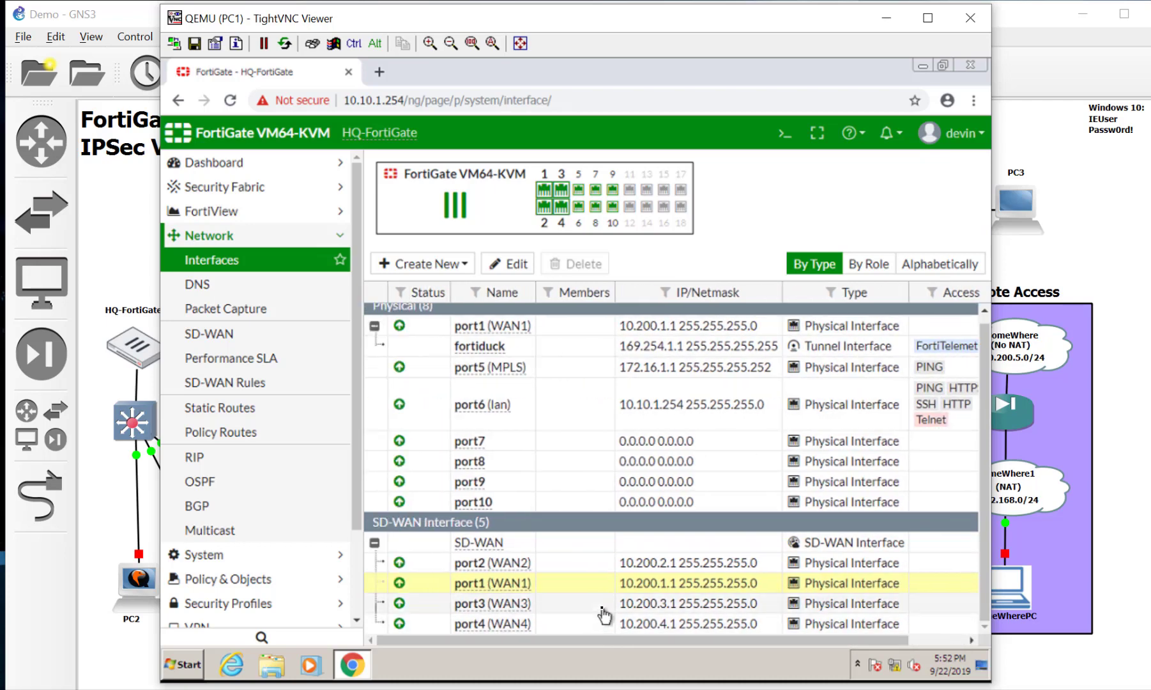
Step: Collapse the SD-WAN and port1 (WAN1) groups so port6 (lan) shows in the Interfaces table
click(374, 545)
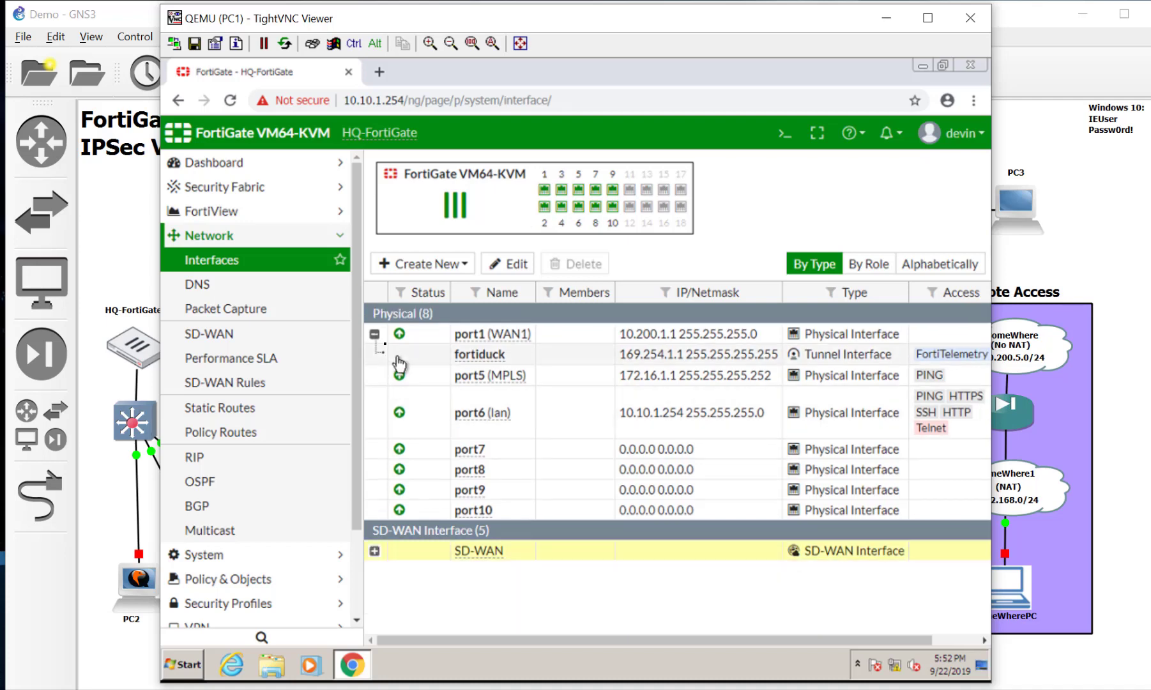
click(375, 334)
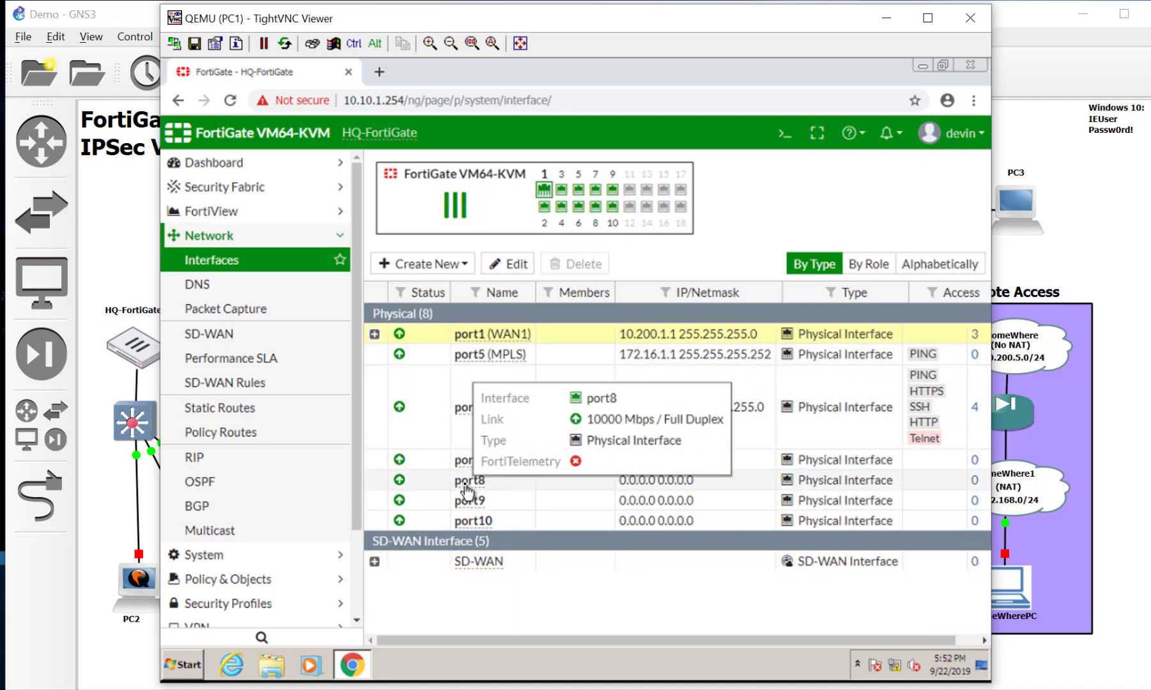